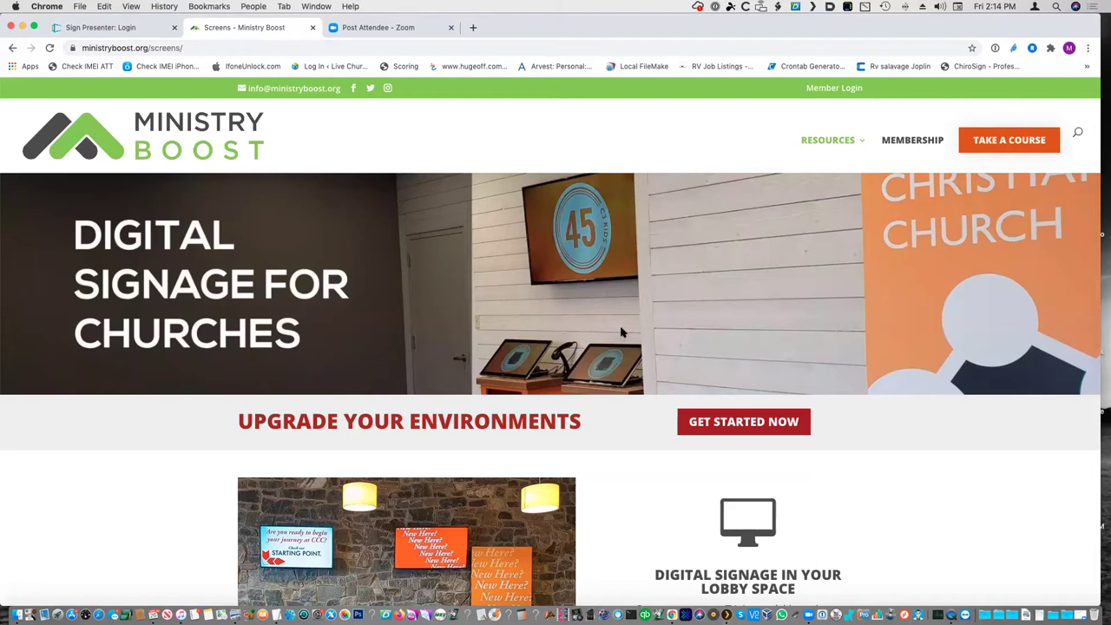
{"action": "scroll", "coordinate": [621, 331], "scroll_direction": "down", "scroll_amount": 5}
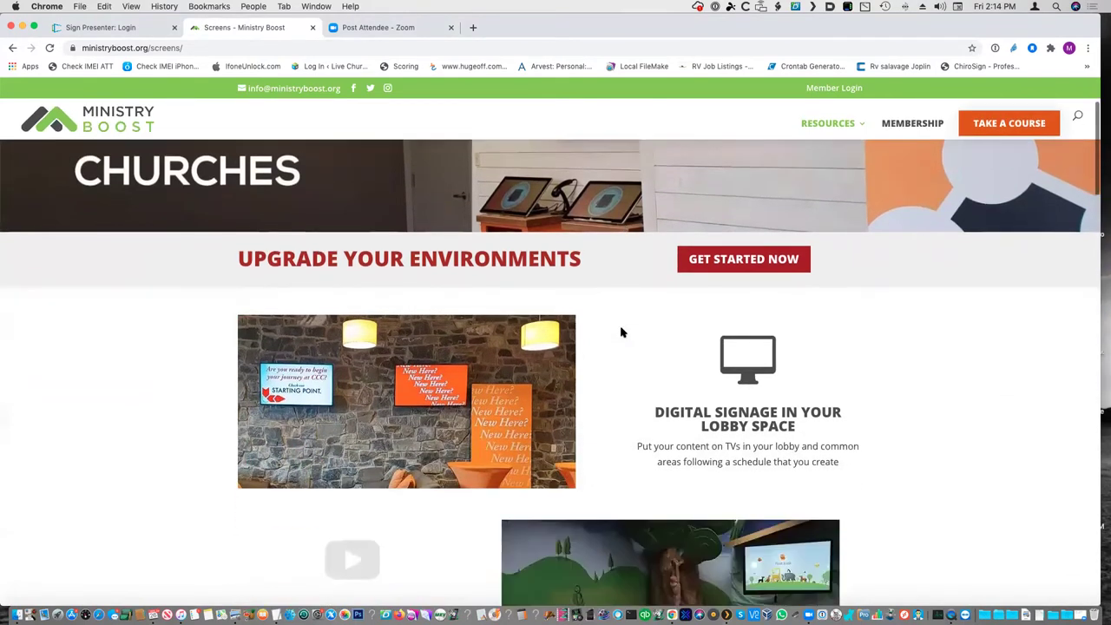
{"action": "scroll", "coordinate": [621, 332], "scroll_direction": "down", "scroll_amount": 3}
{"action": "scroll", "coordinate": [622, 332], "scroll_direction": "up", "scroll_amount": 3}
{"action": "scroll", "coordinate": [621, 332], "scroll_direction": "up", "scroll_amount": 5}
{"action": "scroll", "coordinate": [622, 332], "scroll_direction": "down", "scroll_amount": 3}
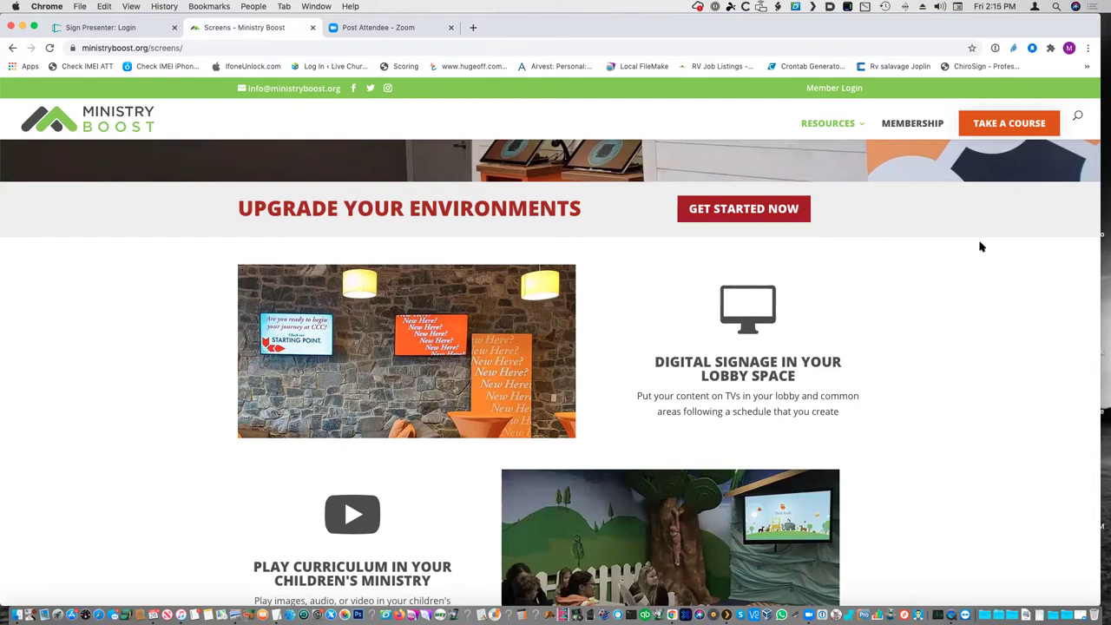
- Sign in to Sign Presenter from the church signage site and open Step 1: Messages
{"action": "left_click", "coordinate": [762, 213]}
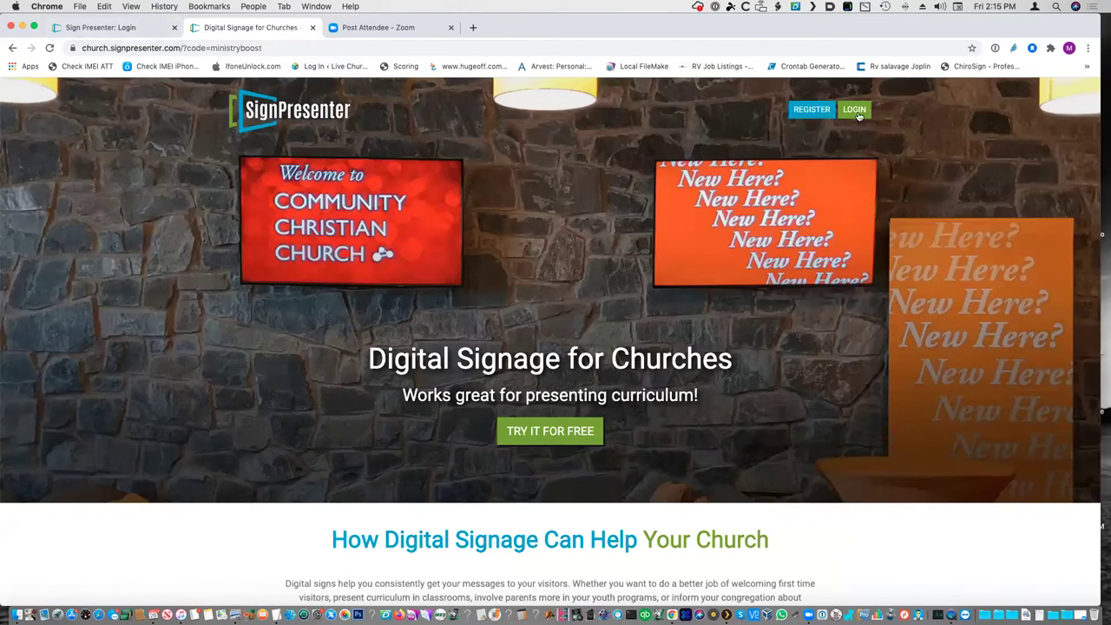
{"action": "left_click", "coordinate": [145, 30]}
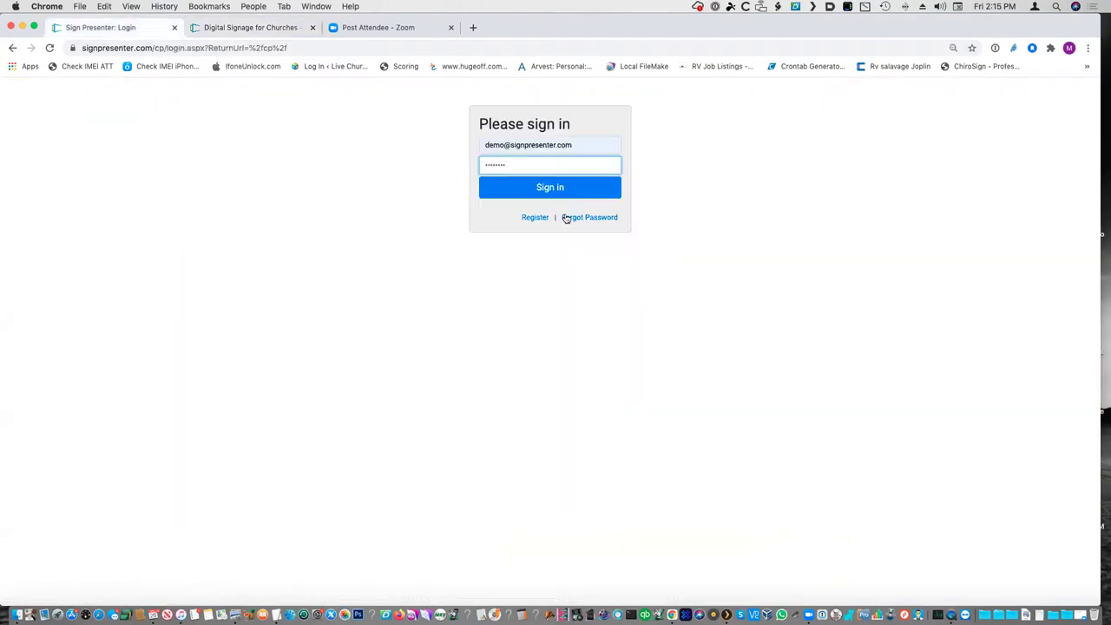
{"action": "left_click", "coordinate": [570, 191]}
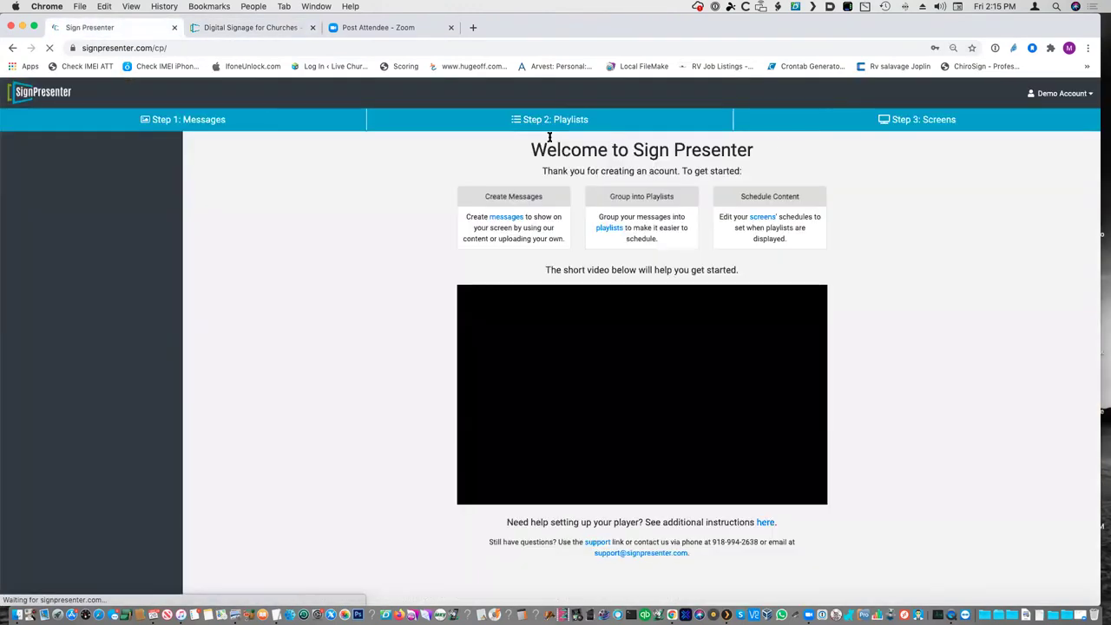
{"action": "left_click", "coordinate": [569, 216]}
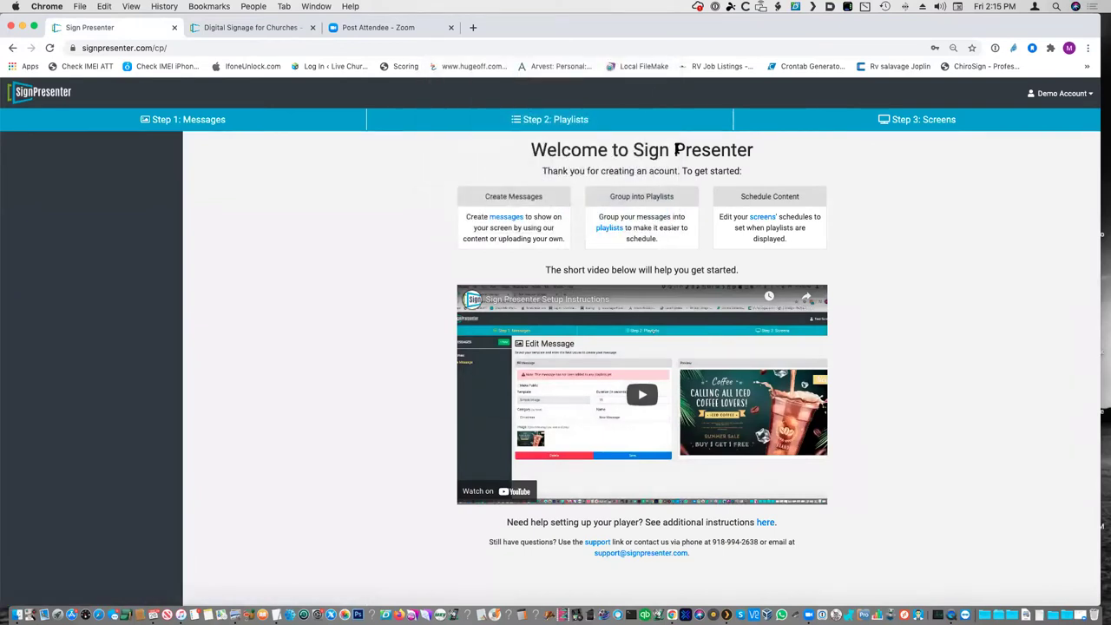
{"action": "left_click", "coordinate": [177, 121]}
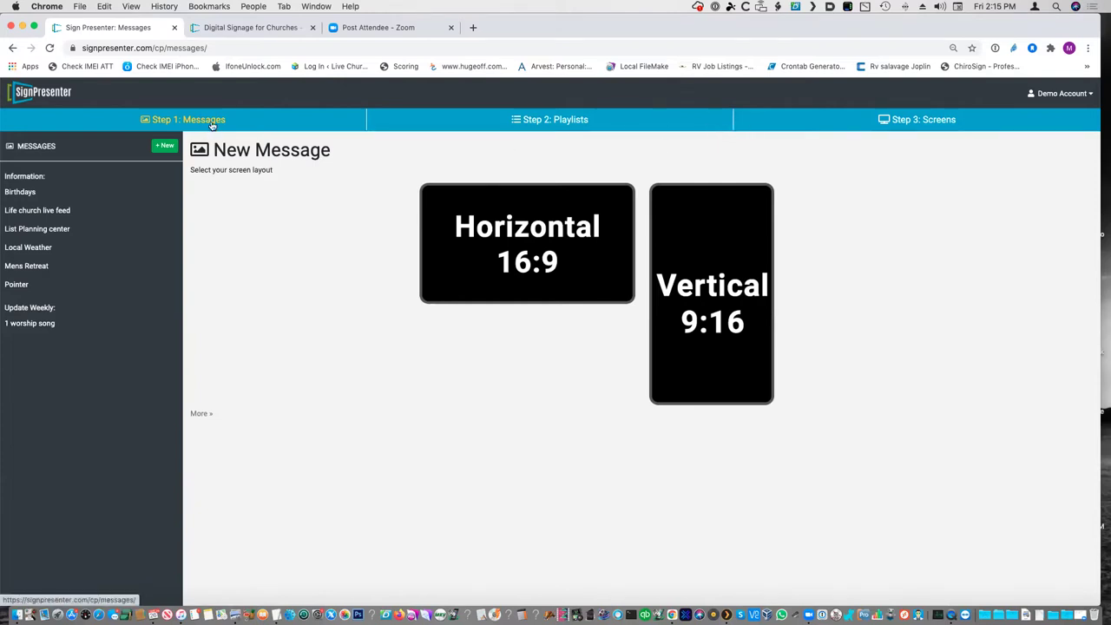
{"action": "left_click", "coordinate": [561, 122]}
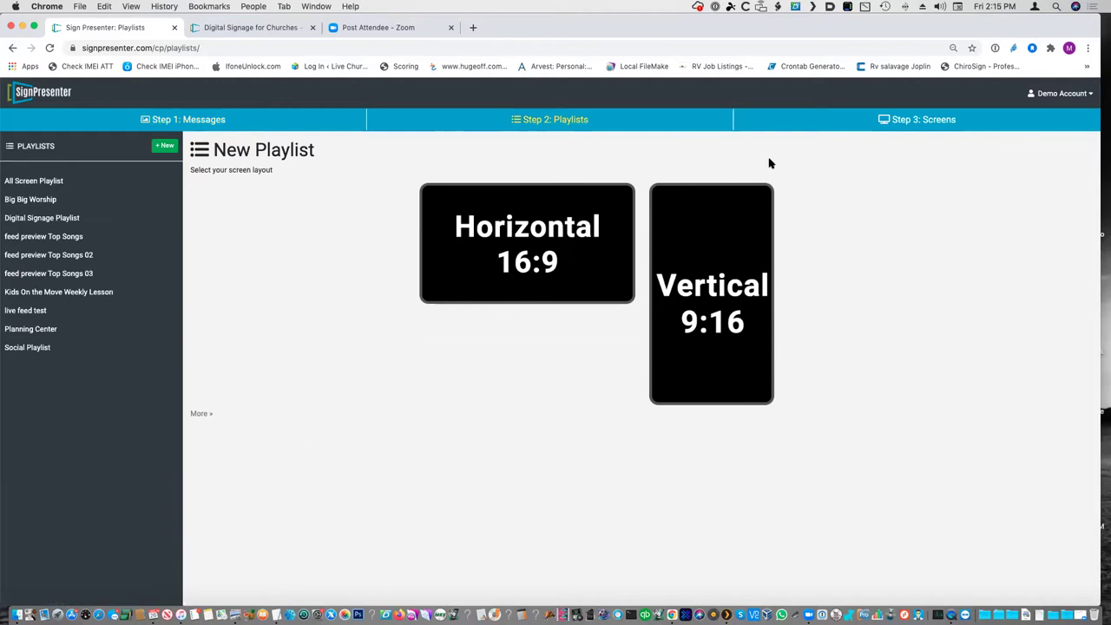
{"action": "left_click", "coordinate": [185, 122]}
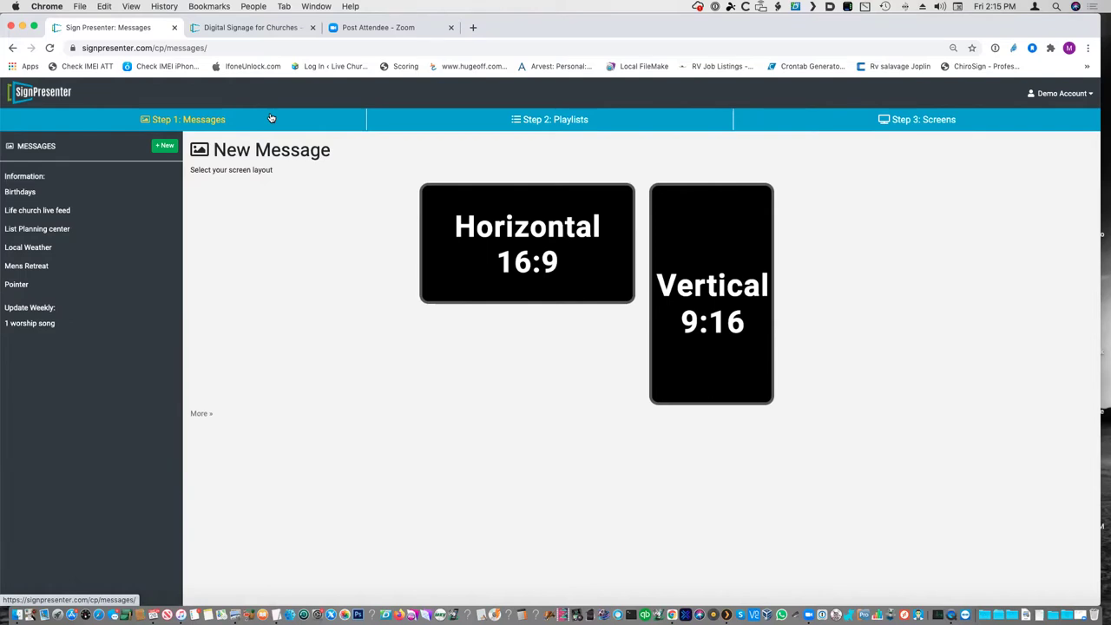
{"action": "left_click", "coordinate": [881, 126]}
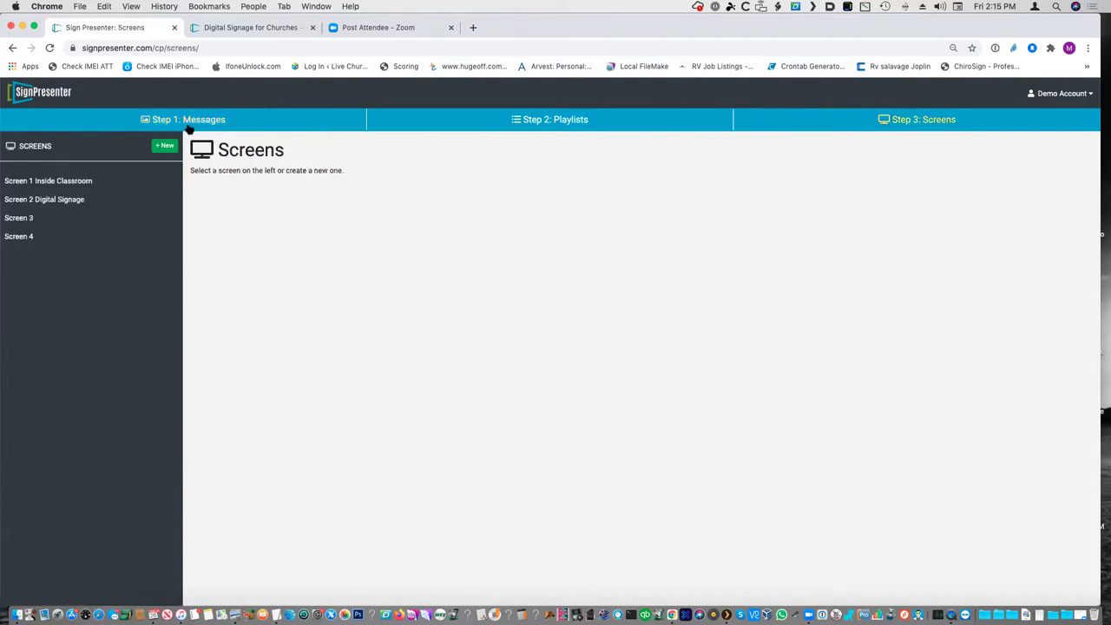
{"action": "left_click", "coordinate": [190, 124]}
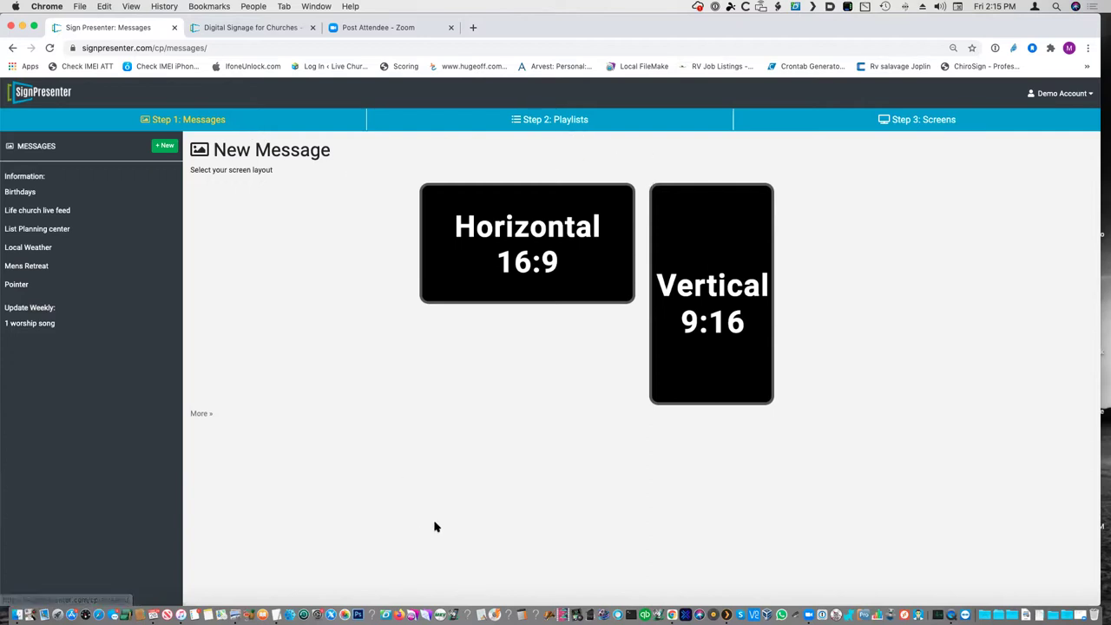
- Start a new Horizontal 16:9 message and expand the full list of message types
{"action": "left_click", "coordinate": [480, 245]}
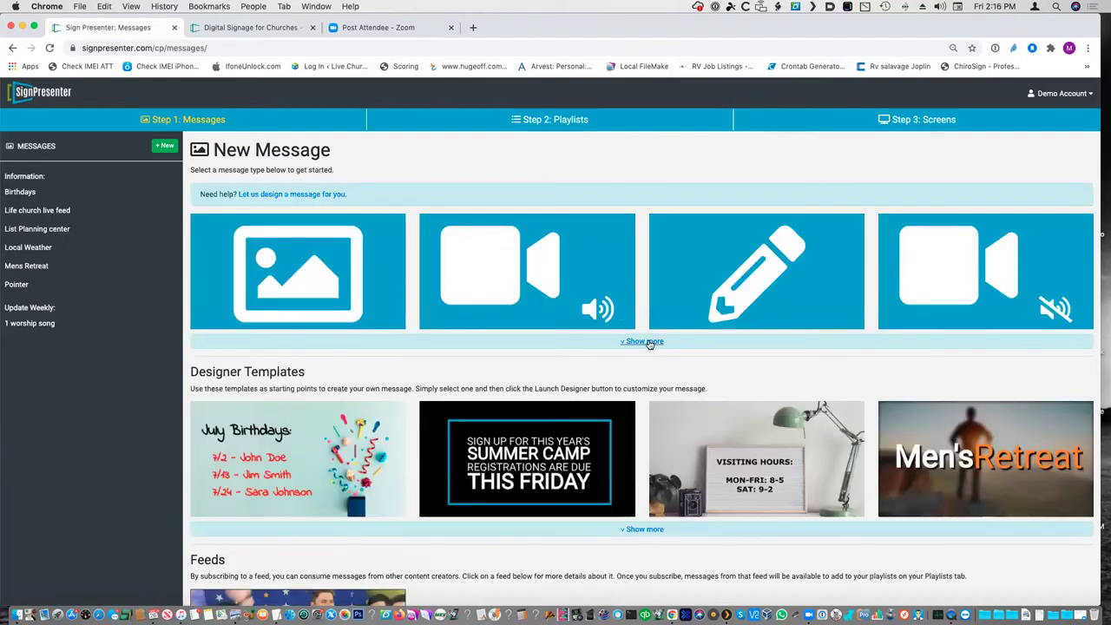
{"action": "left_click", "coordinate": [642, 341]}
{"action": "scroll", "coordinate": [649, 344], "scroll_direction": "down", "scroll_amount": 2}
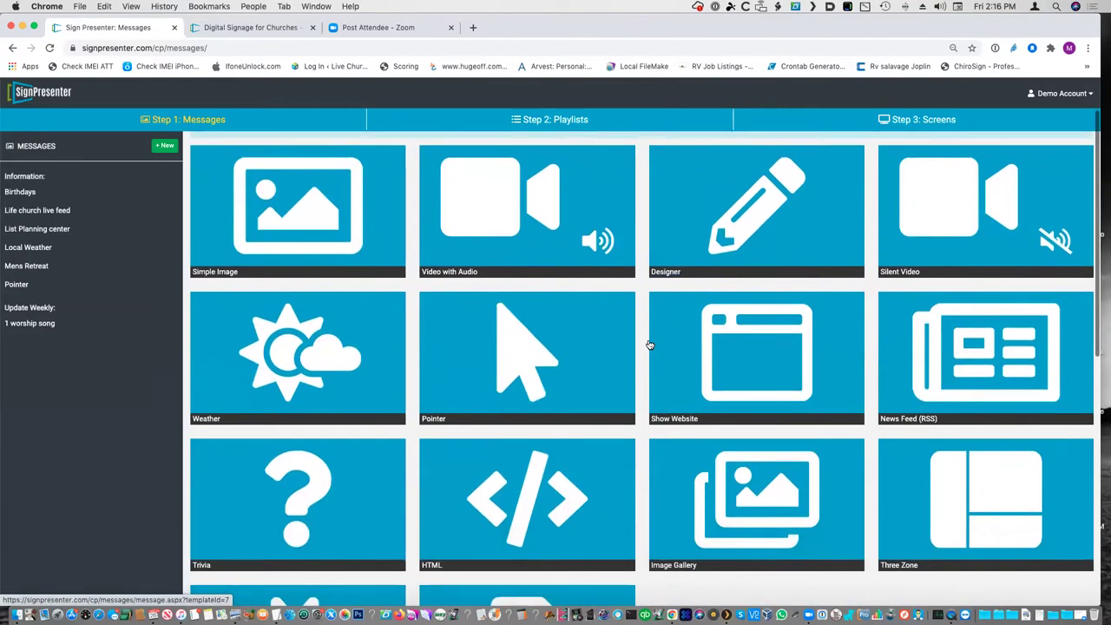
{"action": "scroll", "coordinate": [649, 344], "scroll_direction": "up", "scroll_amount": 1}
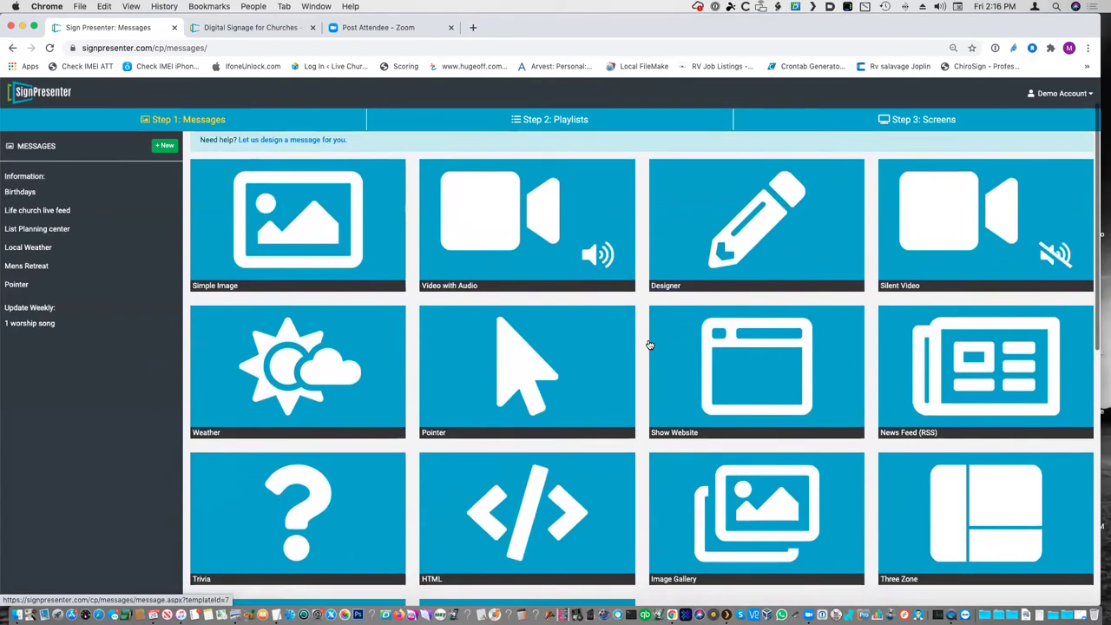
{"action": "scroll", "coordinate": [649, 345], "scroll_direction": "down", "scroll_amount": 5}
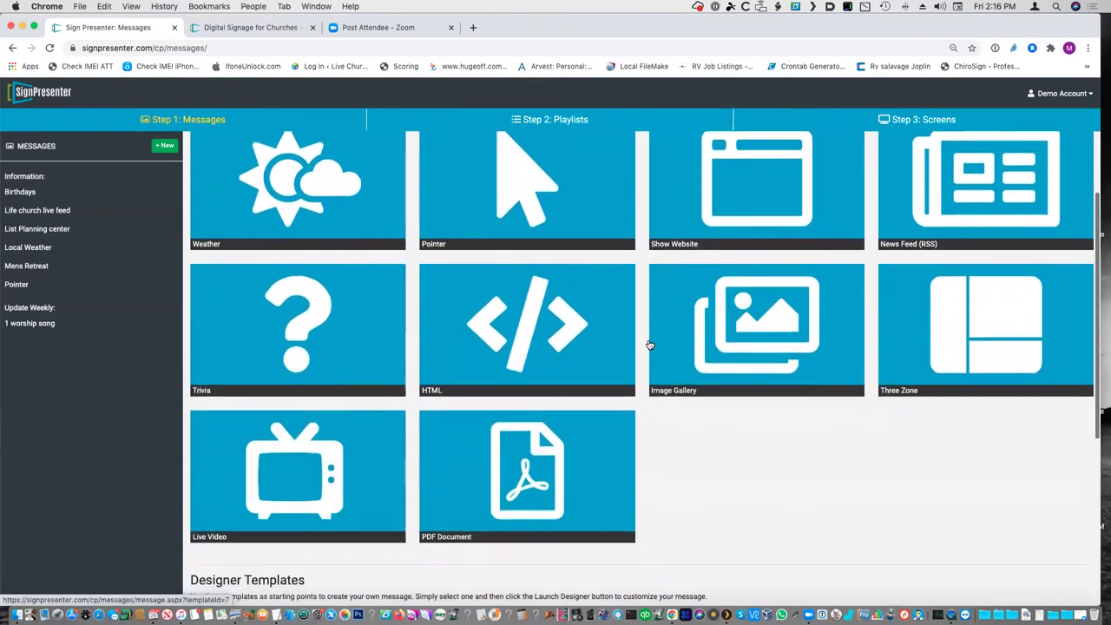
{"action": "scroll", "coordinate": [650, 344], "scroll_direction": "up", "scroll_amount": 6}
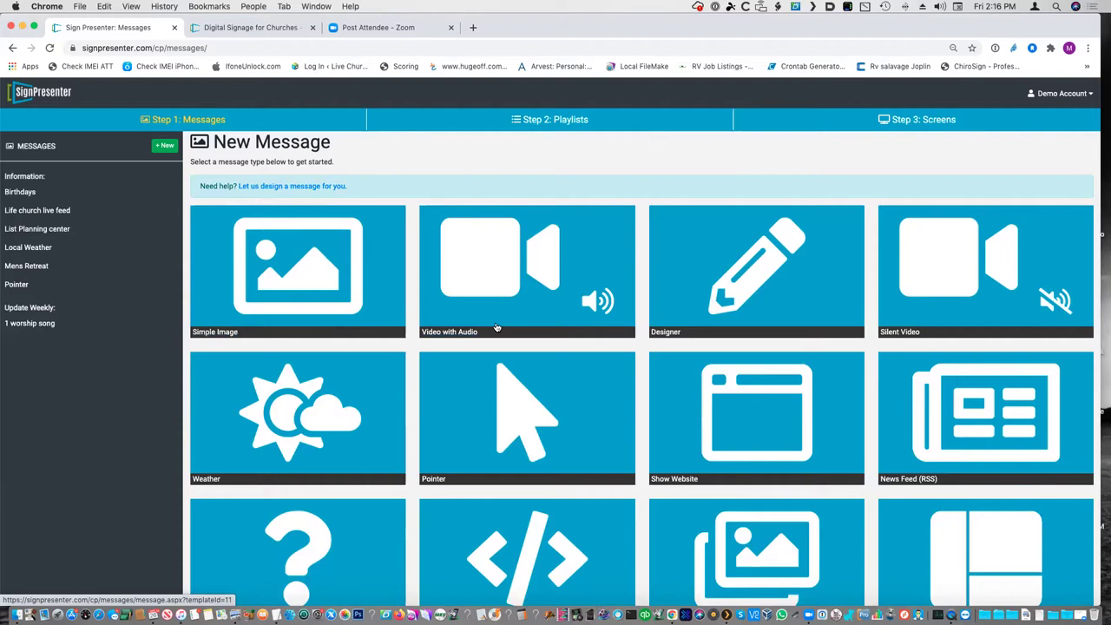
- Scroll through the message-type grid from Simple Image down to PDF Document
{"action": "scroll", "coordinate": [497, 327], "scroll_direction": "down", "scroll_amount": 2}
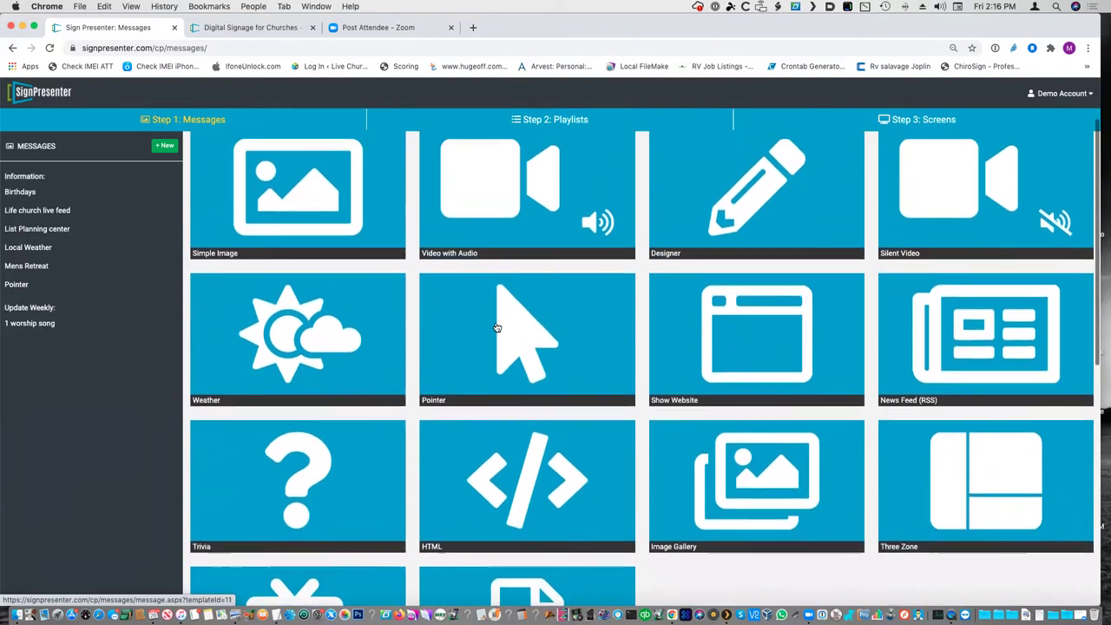
{"action": "scroll", "coordinate": [496, 327], "scroll_direction": "up", "scroll_amount": 1}
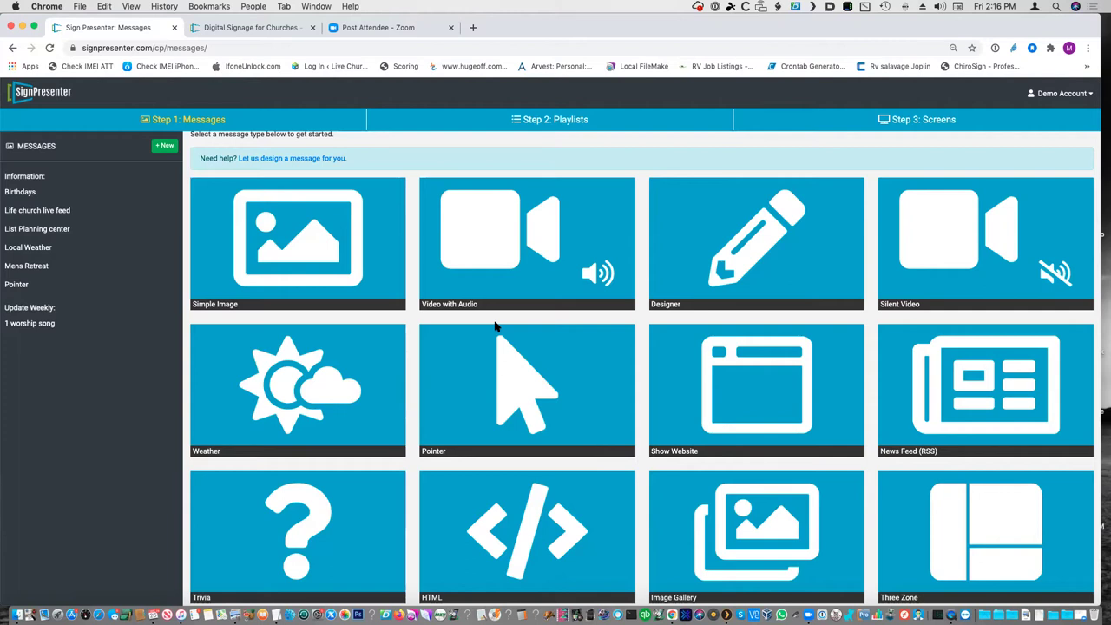
{"action": "scroll", "coordinate": [496, 327], "scroll_direction": "down", "scroll_amount": 1}
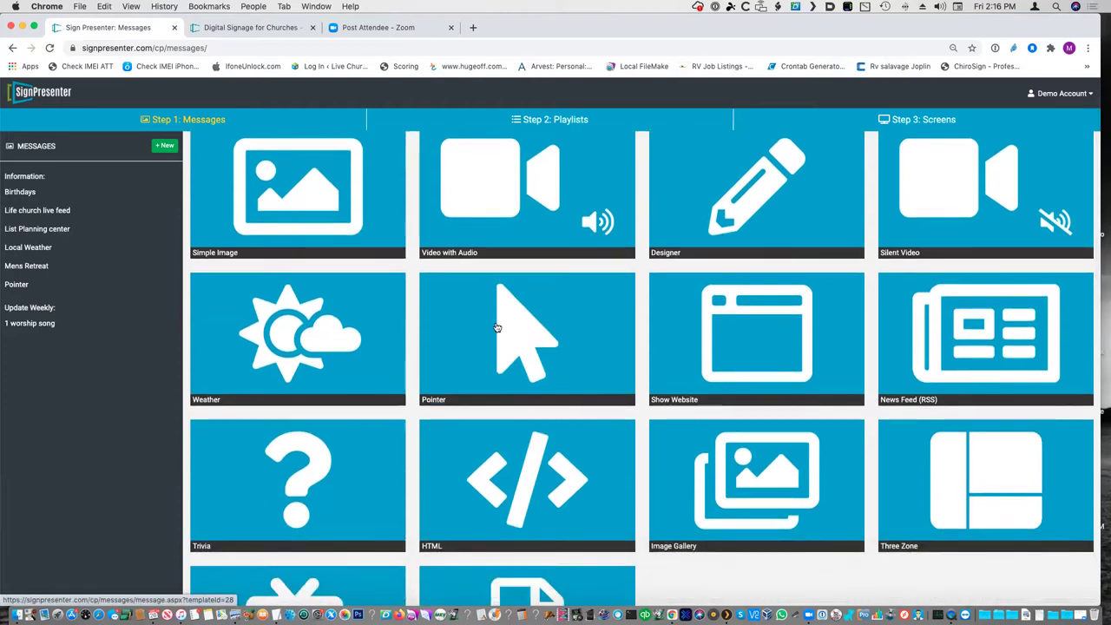
{"action": "scroll", "coordinate": [495, 326], "scroll_direction": "down", "scroll_amount": 5}
{"action": "scroll", "coordinate": [496, 323], "scroll_direction": "up", "scroll_amount": 6}
{"action": "scroll", "coordinate": [497, 323], "scroll_direction": "up", "scroll_amount": 2}
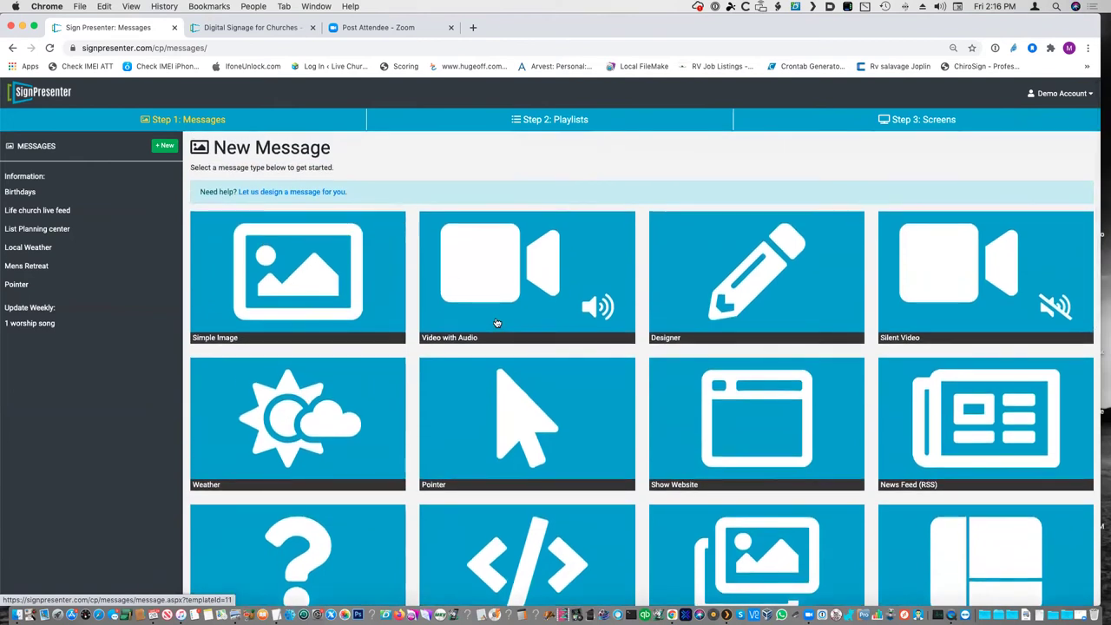
{"action": "scroll", "coordinate": [507, 314], "scroll_direction": "down", "scroll_amount": 2}
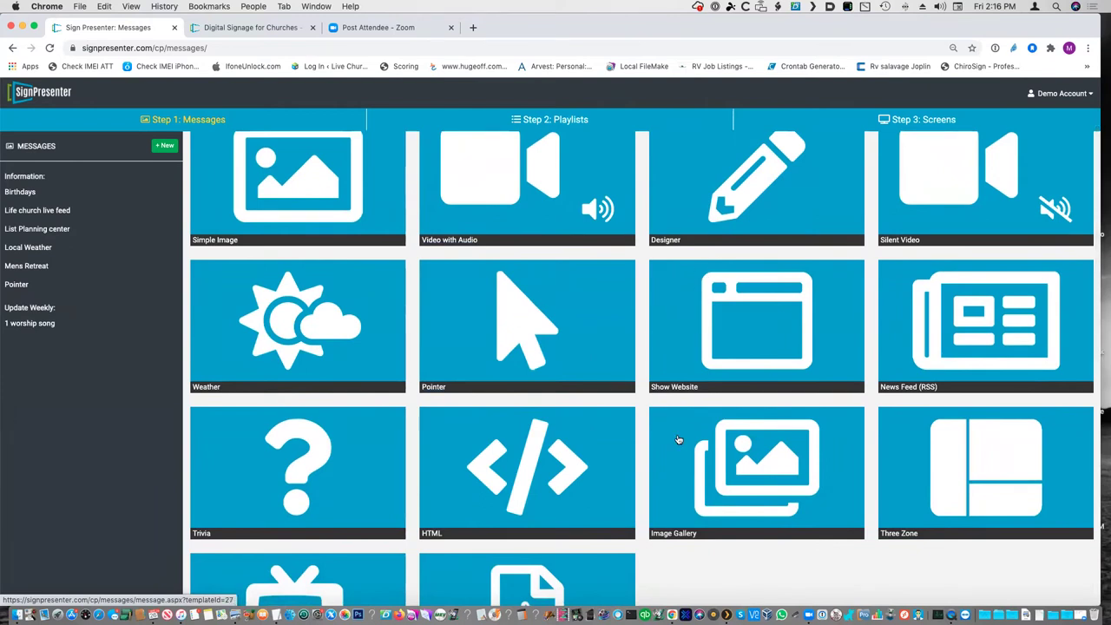
{"action": "scroll", "coordinate": [679, 440], "scroll_direction": "down", "scroll_amount": 6}
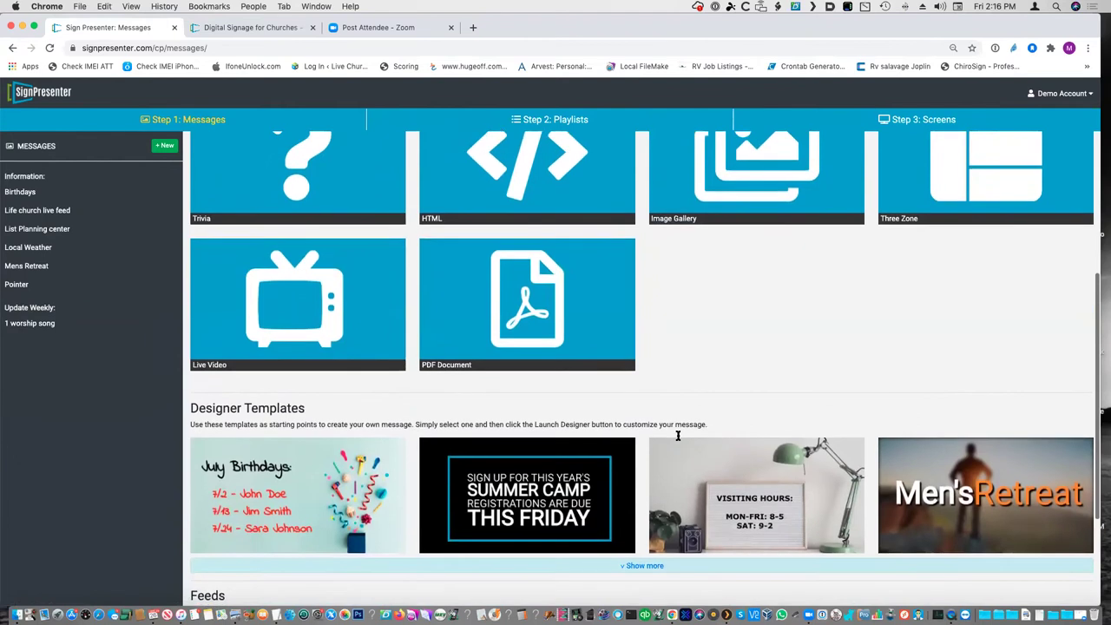
{"action": "scroll", "coordinate": [678, 437], "scroll_direction": "up", "scroll_amount": 1}
{"action": "left_click", "coordinate": [287, 325]}
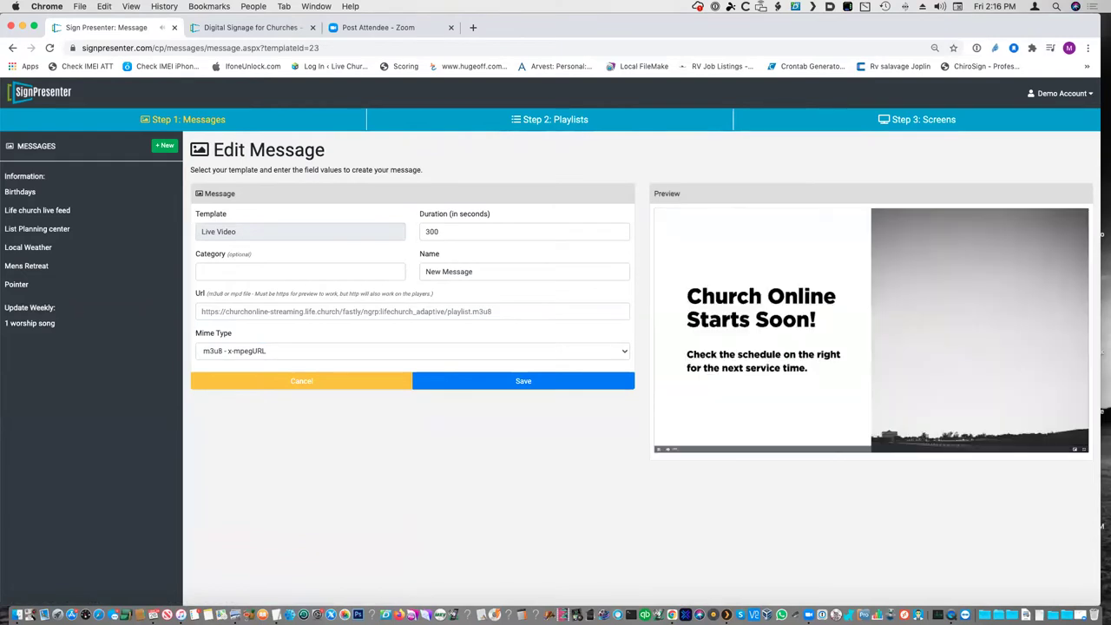
{"action": "left_click", "coordinate": [228, 122]}
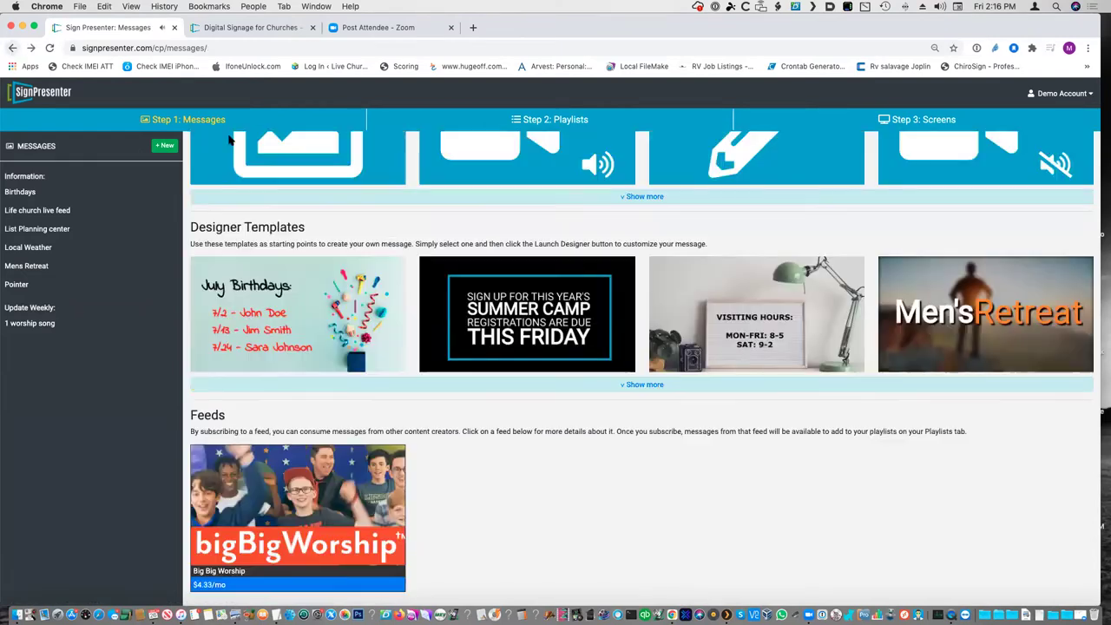
{"action": "scroll", "coordinate": [660, 372], "scroll_direction": "up", "scroll_amount": 3}
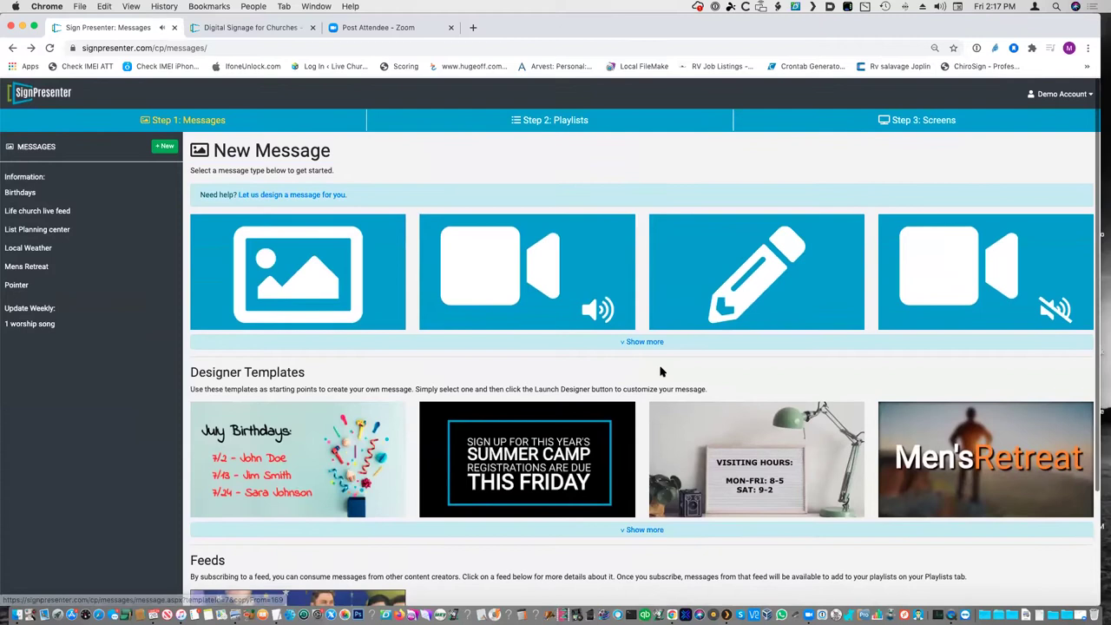
{"action": "scroll", "coordinate": [659, 371], "scroll_direction": "down", "scroll_amount": 3}
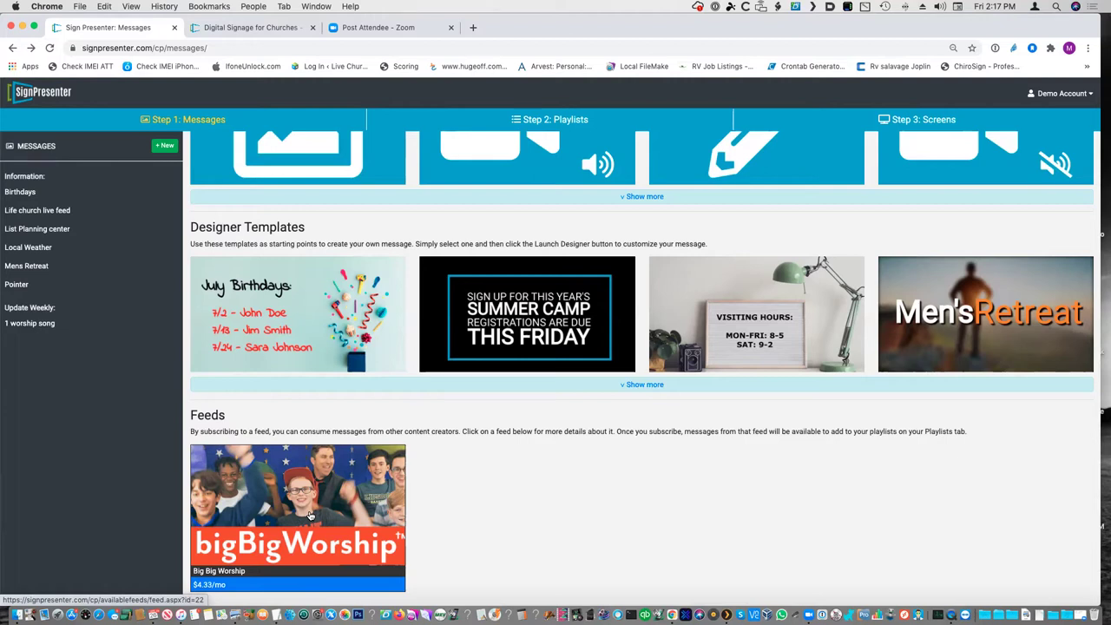
{"action": "scroll", "coordinate": [310, 516], "scroll_direction": "up", "scroll_amount": 3}
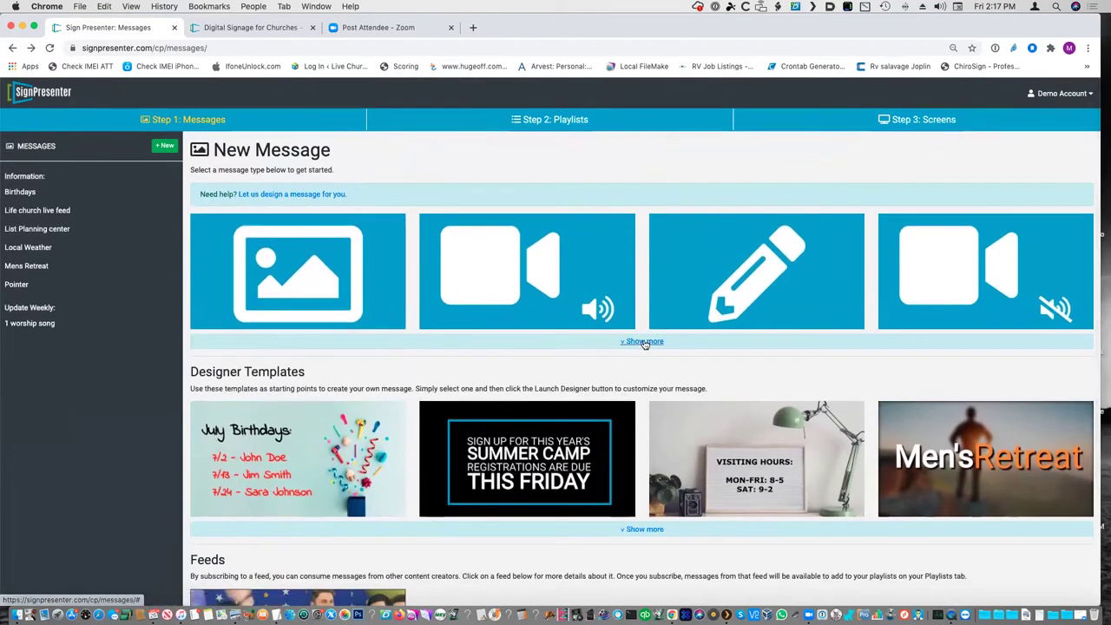
{"action": "left_click", "coordinate": [642, 342]}
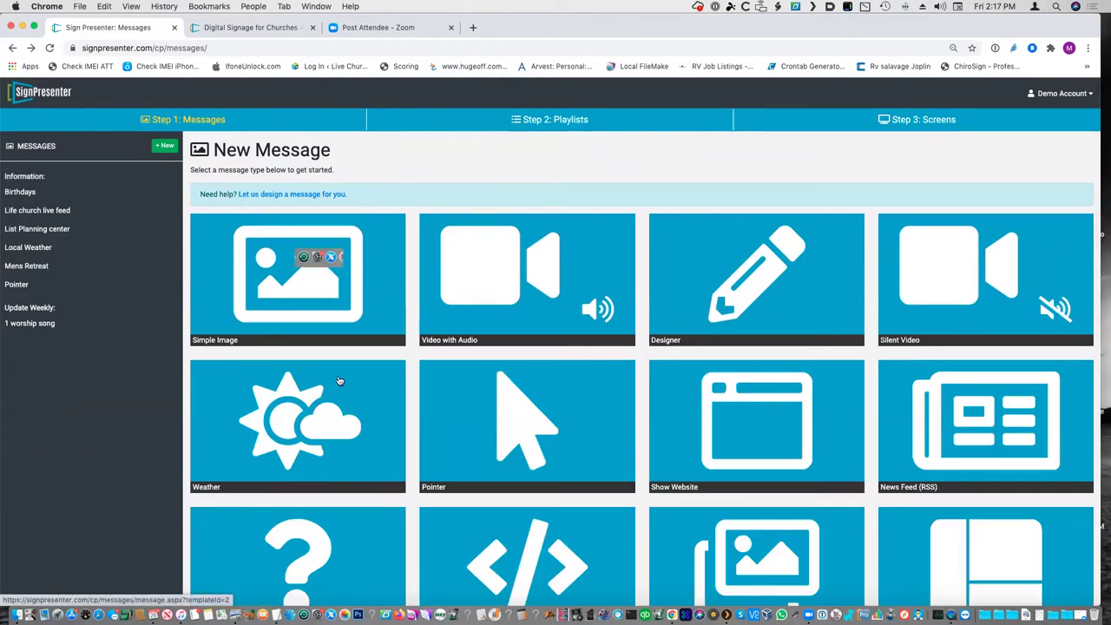
- Start a Simple Image message and set its category to Test
{"action": "left_click", "coordinate": [295, 300]}
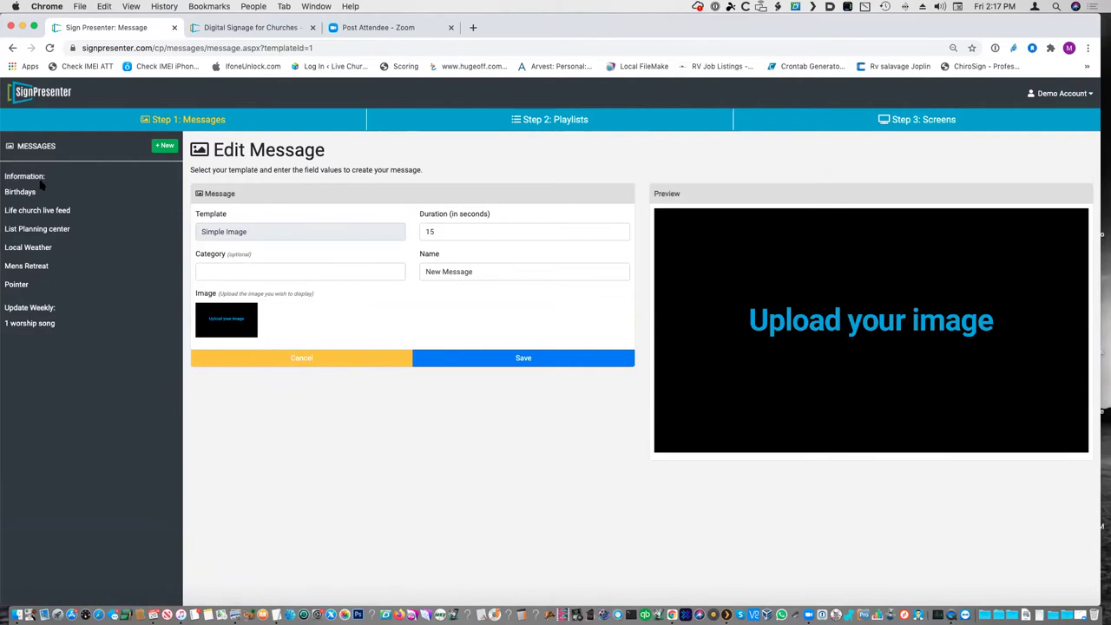
{"action": "left_click", "coordinate": [265, 271]}
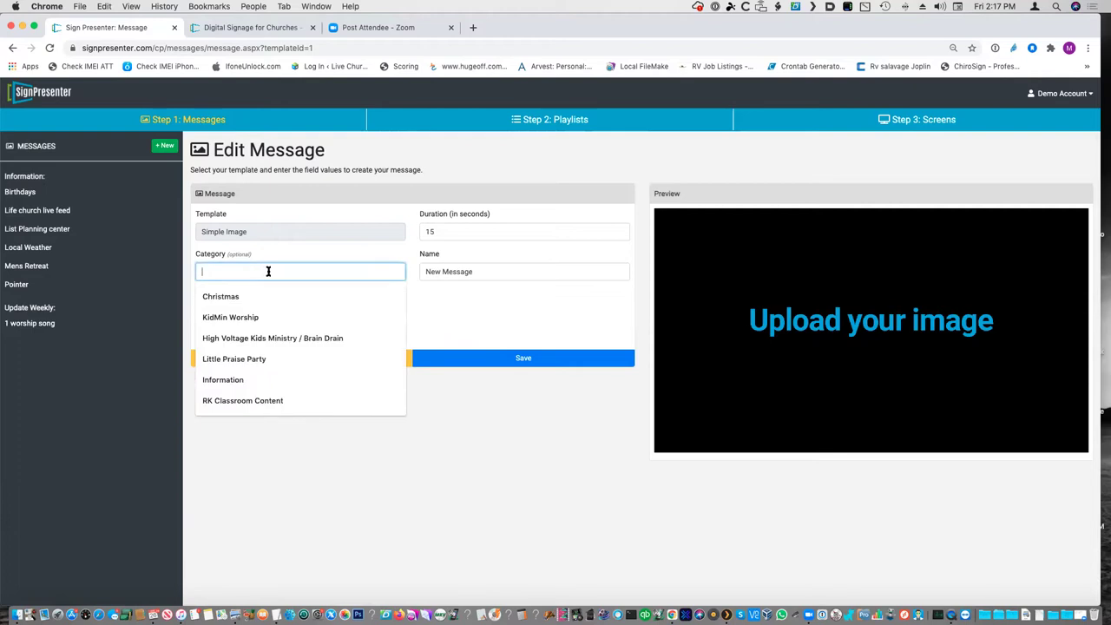
{"action": "type", "text": "Test"}
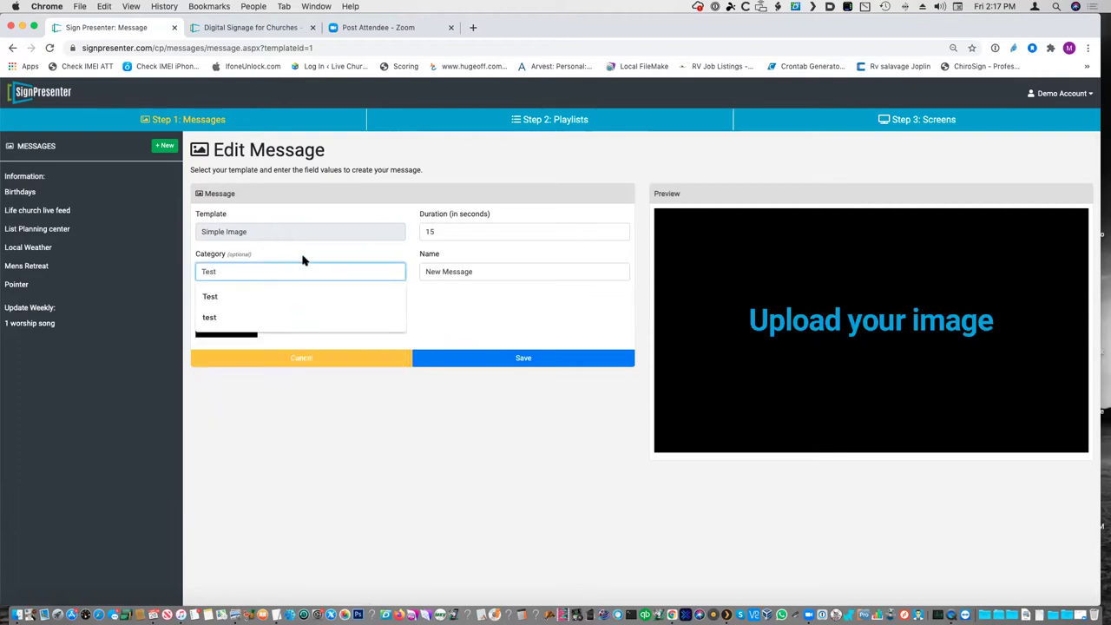
{"action": "key", "text": "Tab"}
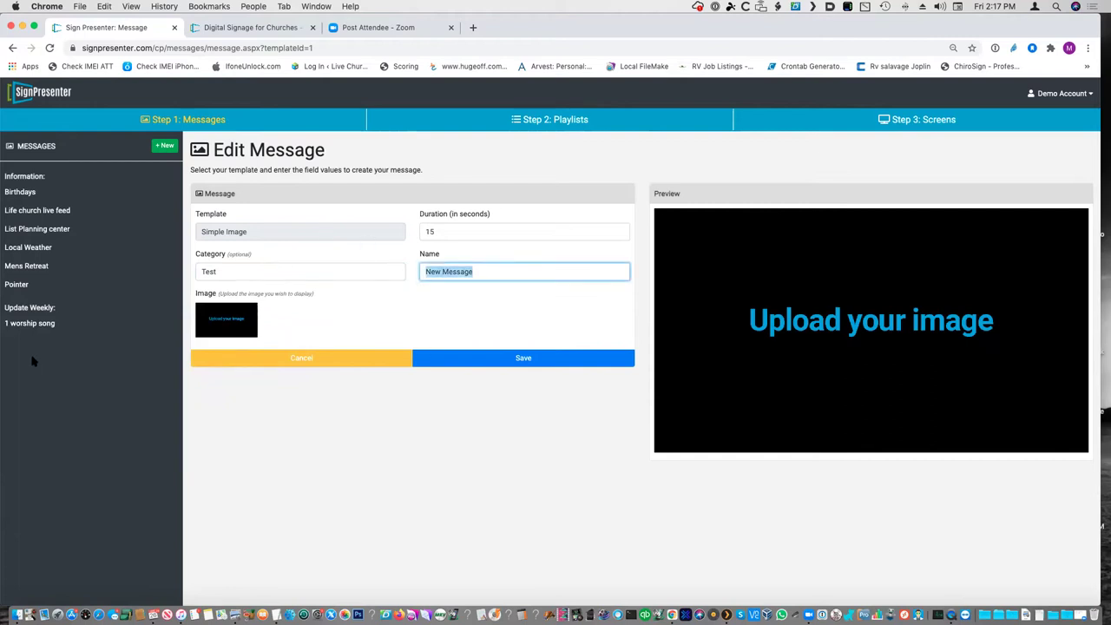
{"action": "left_click", "coordinate": [233, 271]}
{"action": "left_click_drag", "start_coordinate": [235, 270], "coordinate": [183, 260]}
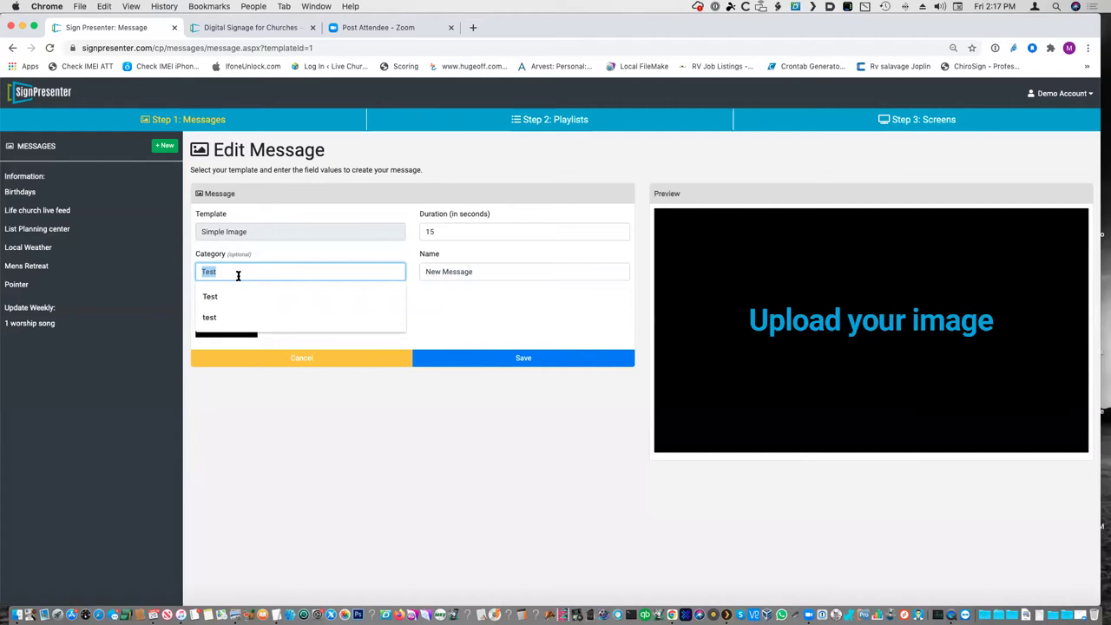
{"action": "left_click", "coordinate": [307, 293]}
{"action": "left_click_drag", "start_coordinate": [250, 270], "coordinate": [167, 251]}
- Rename the message 'New Message 1' and open its image editor
{"action": "left_click", "coordinate": [491, 270]}
{"action": "triple_click", "coordinate": [486, 269]}
{"action": "left_click", "coordinate": [507, 270]}
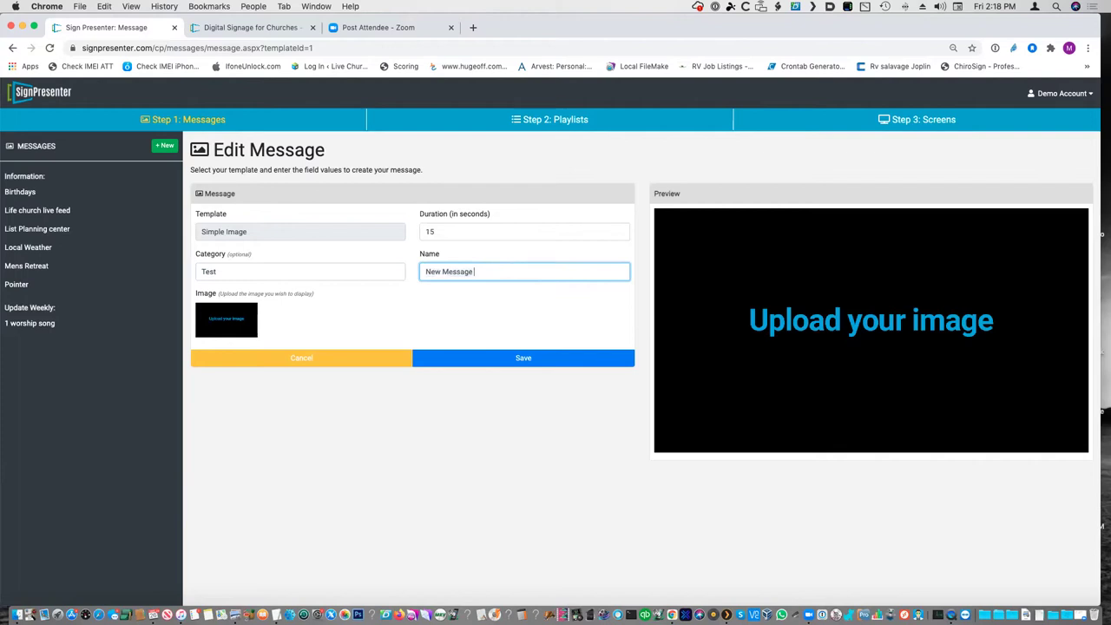
{"action": "left_click", "coordinate": [237, 318]}
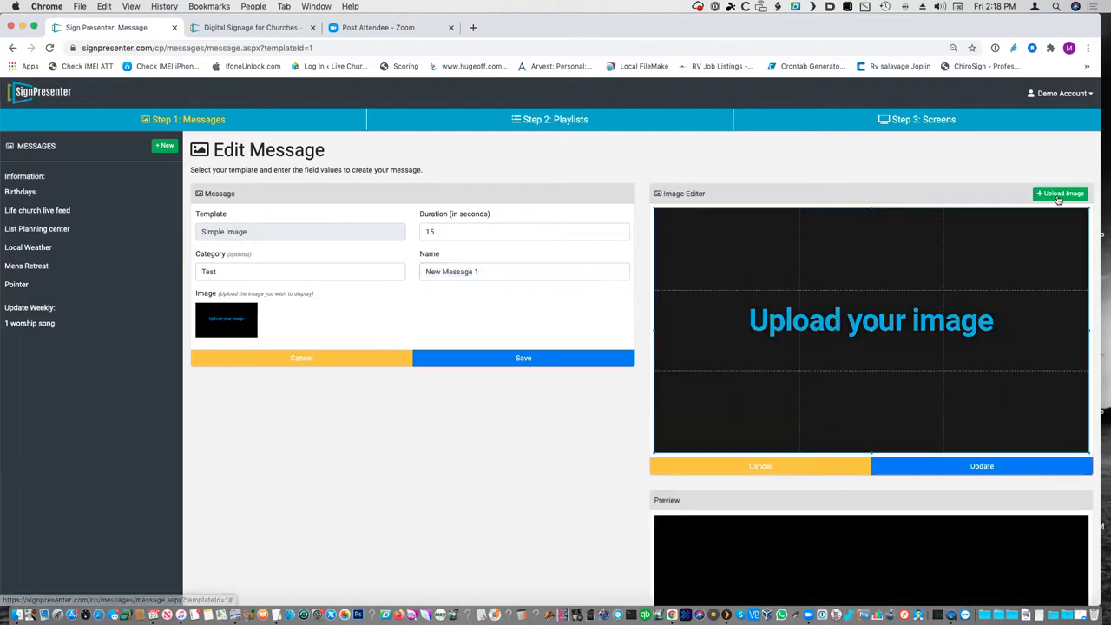
- Upload FTL_Series_Artwork.png as the message image and save New Message 1
{"action": "left_click", "coordinate": [1060, 193]}
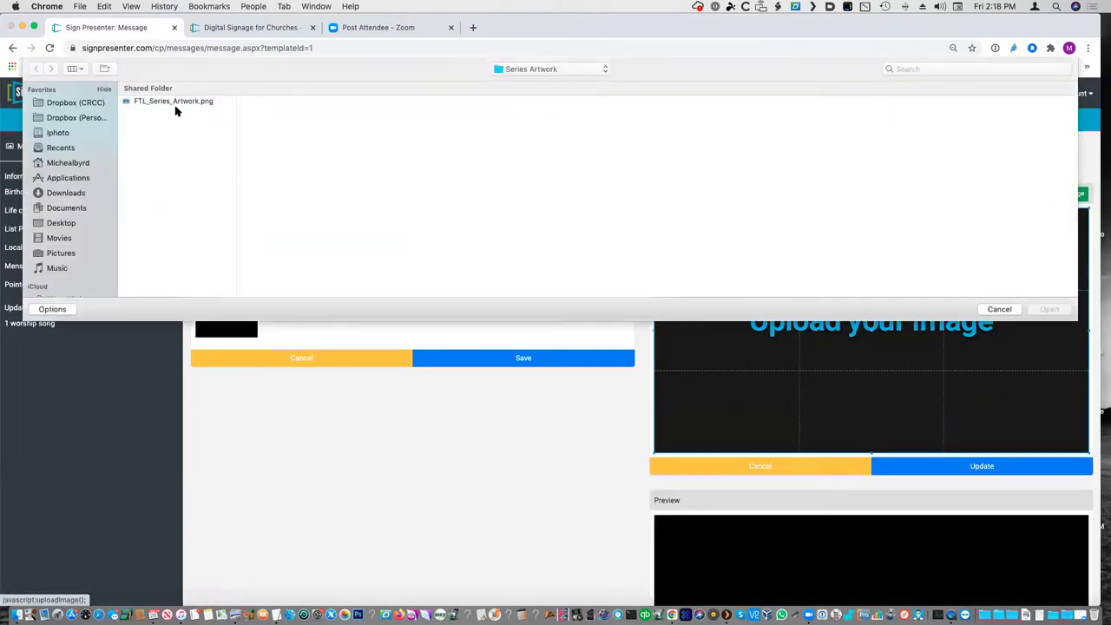
{"action": "left_click", "coordinate": [159, 103]}
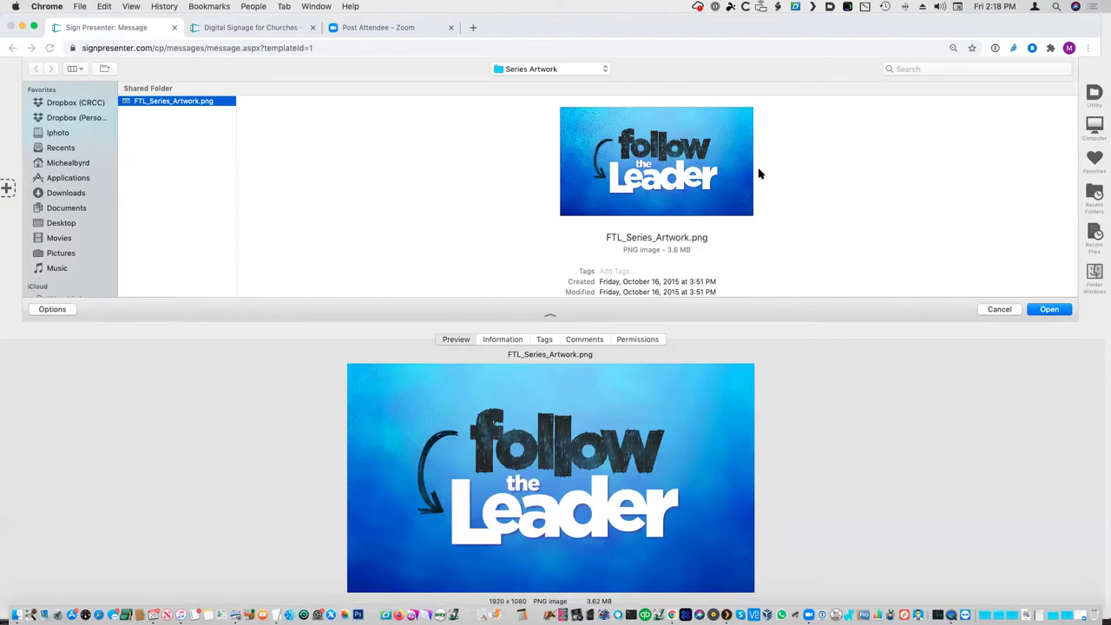
{"action": "left_click", "coordinate": [1060, 311]}
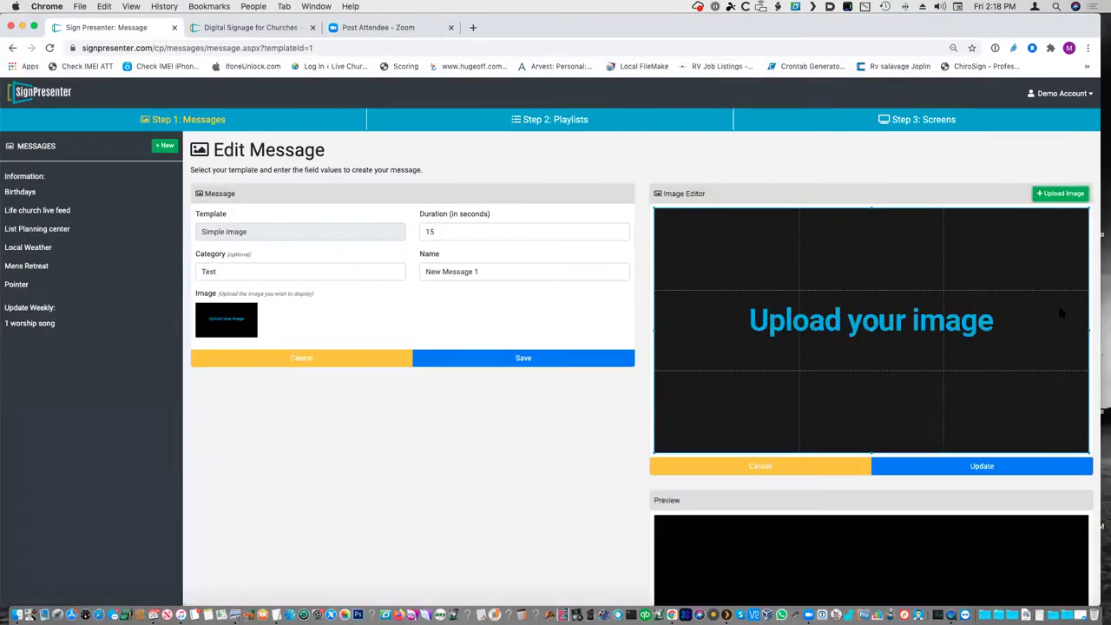
{"action": "left_click", "coordinate": [973, 467]}
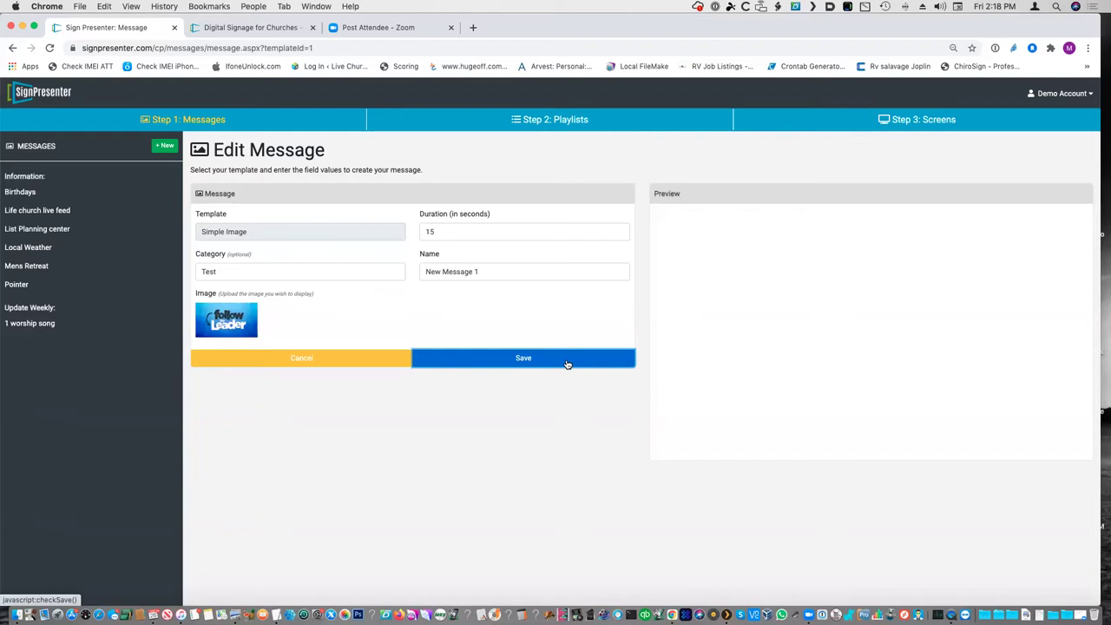
{"action": "left_click", "coordinate": [567, 364]}
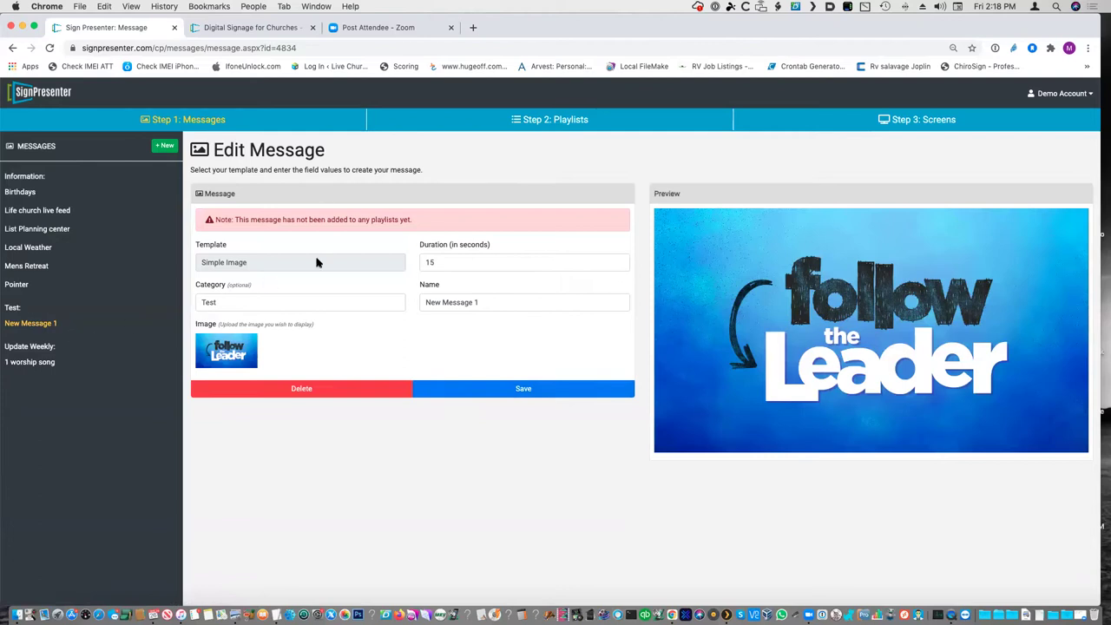
{"action": "left_click", "coordinate": [165, 145]}
- Create a horizontal Video with Audio message in category Test, named 'New Message 2'
{"action": "left_click", "coordinate": [513, 230]}
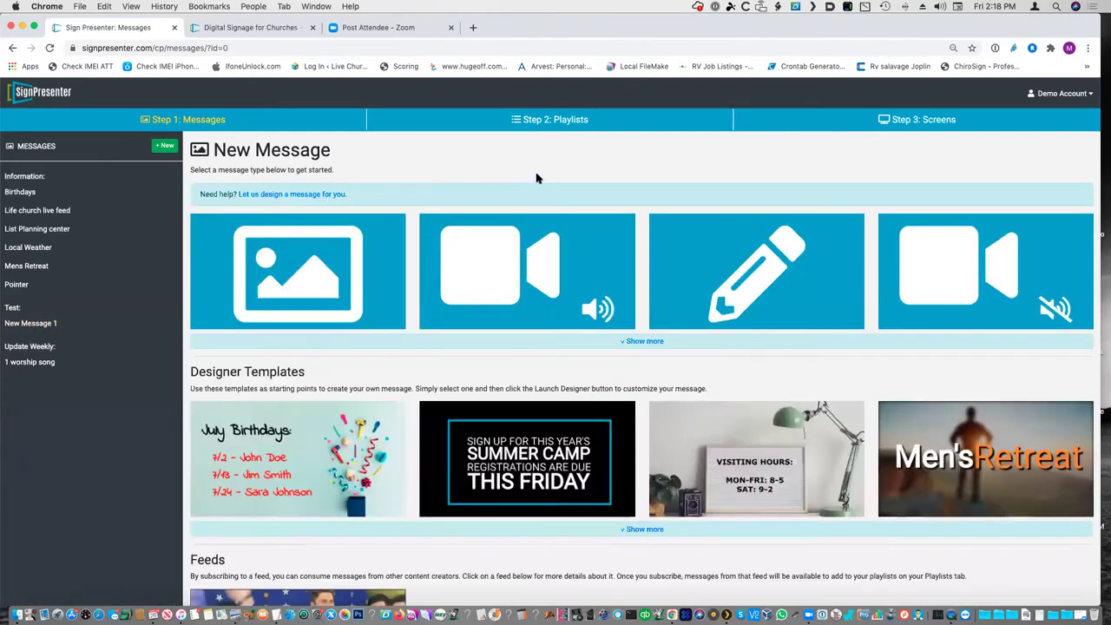
{"action": "left_click", "coordinate": [638, 345]}
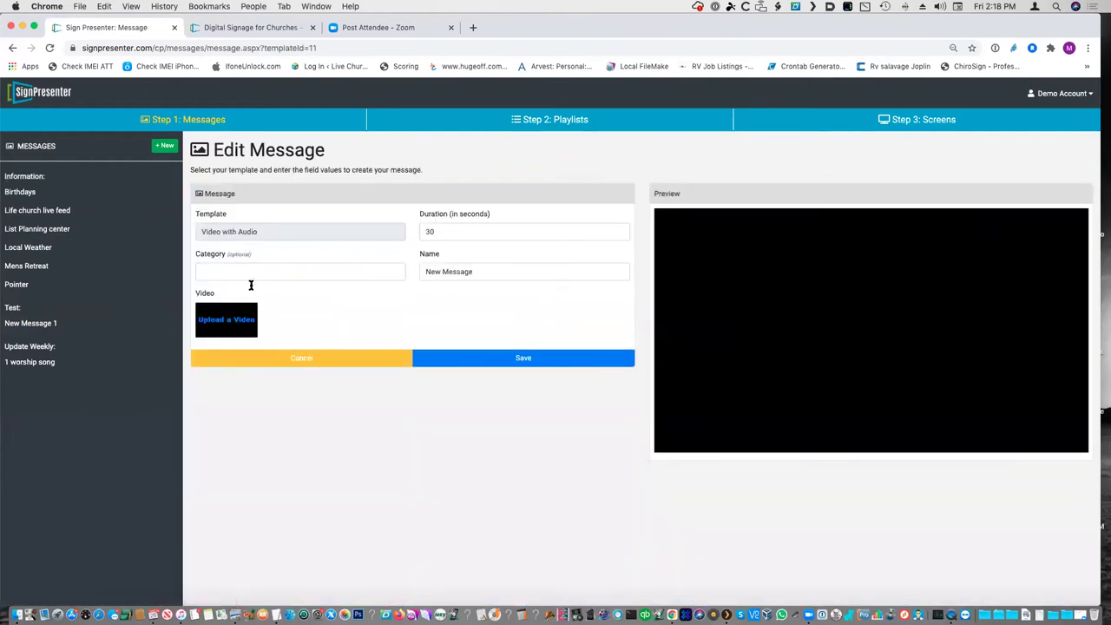
{"action": "left_click", "coordinate": [278, 271]}
{"action": "type", "text": "Test"}
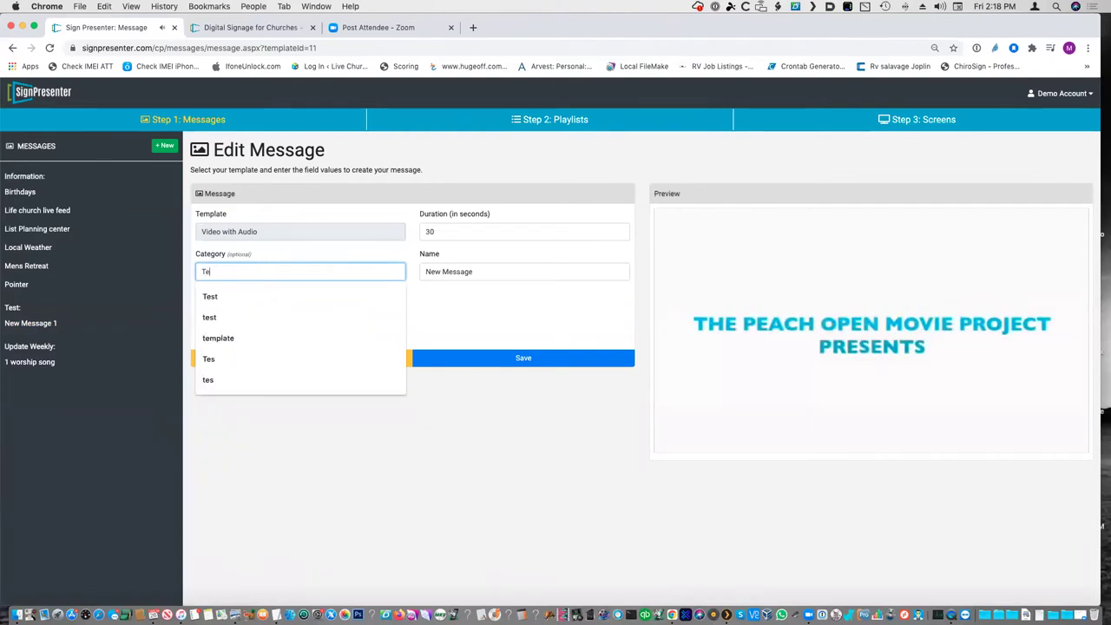
{"action": "left_click", "coordinate": [687, 194]}
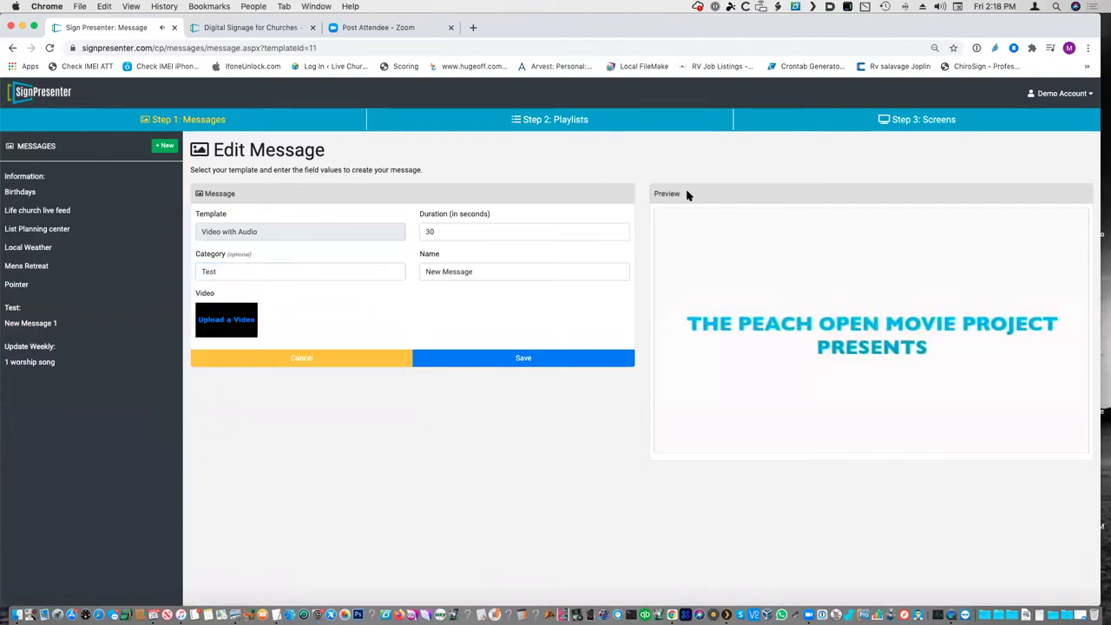
{"action": "left_click", "coordinate": [513, 269]}
{"action": "left_click", "coordinate": [495, 272]}
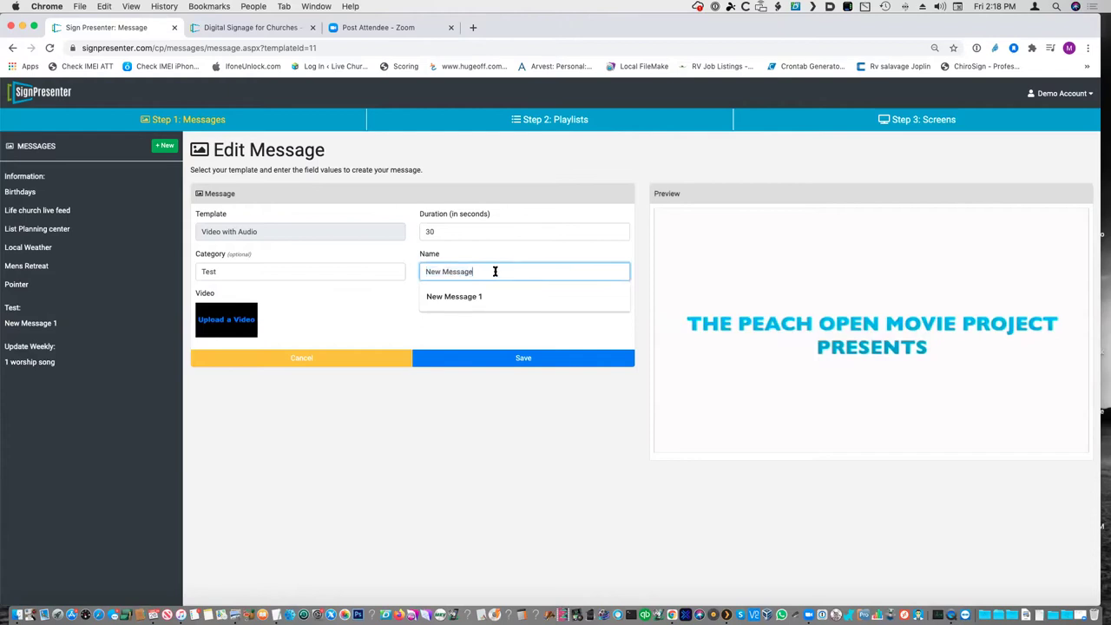
{"action": "type", "text": "2"}
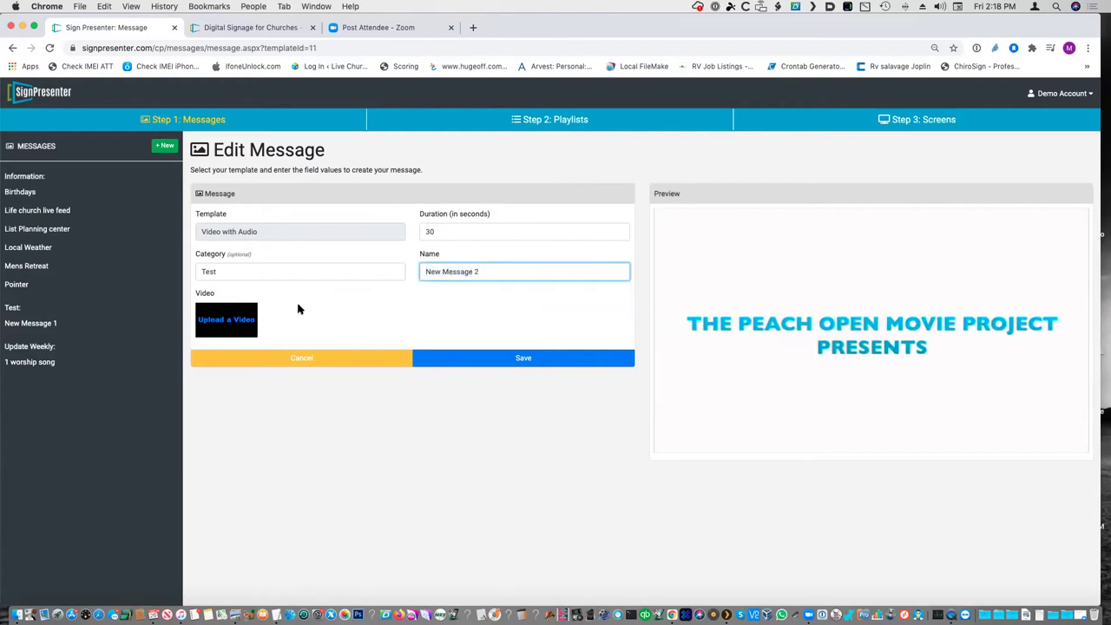
- Open the video upload picker and browse to the Media > Videos folder
{"action": "left_click", "coordinate": [227, 319]}
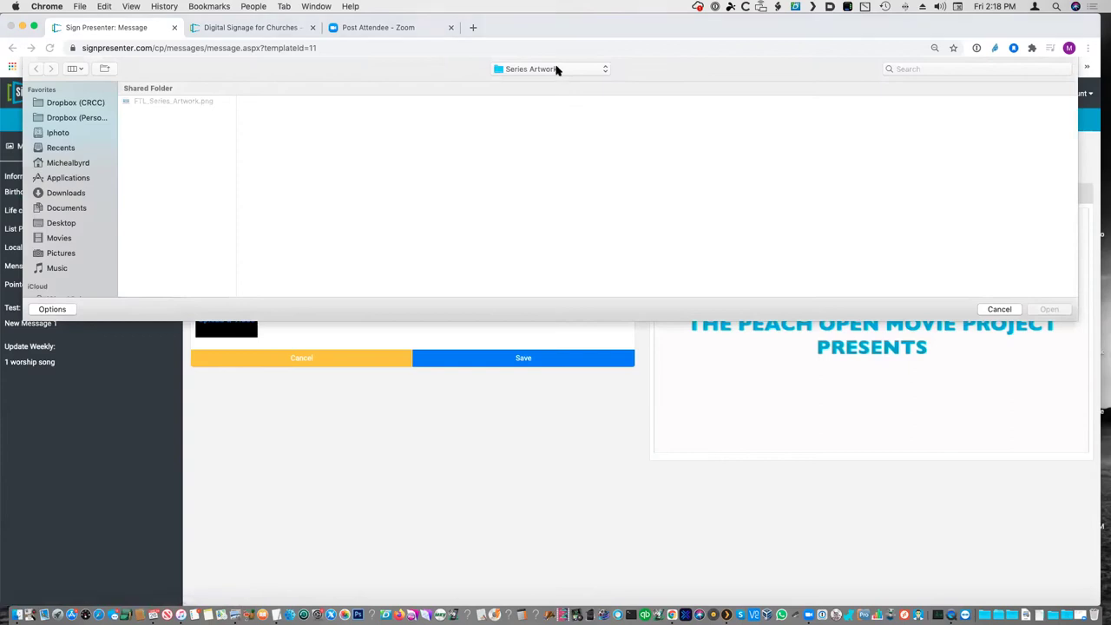
{"action": "left_click", "coordinate": [555, 70]}
{"action": "key", "text": "Escape"}
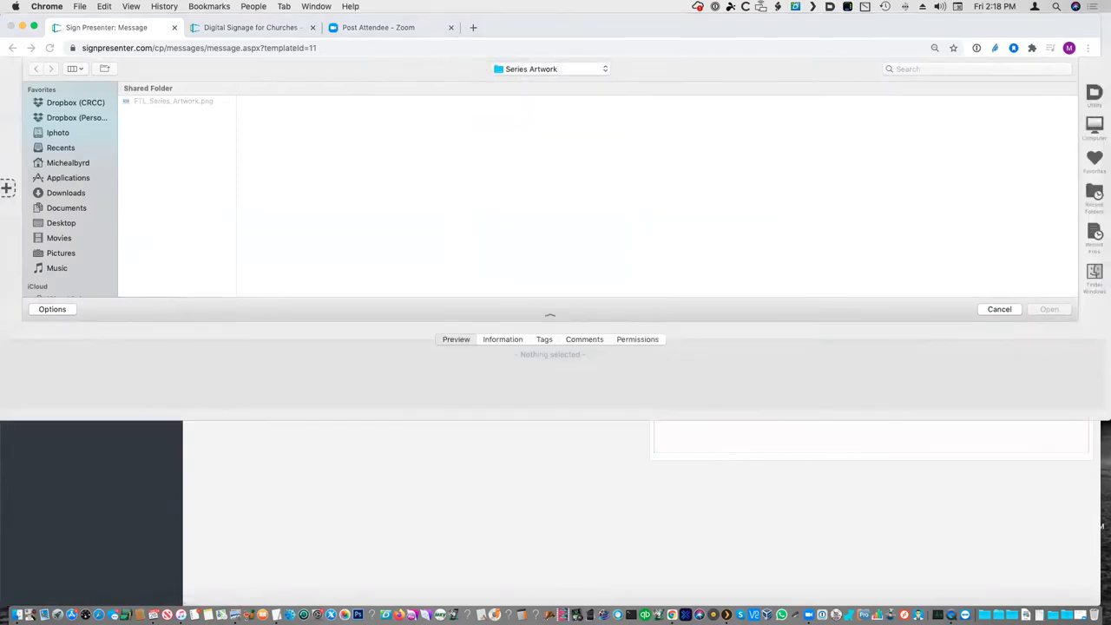
{"action": "left_click", "coordinate": [556, 68]}
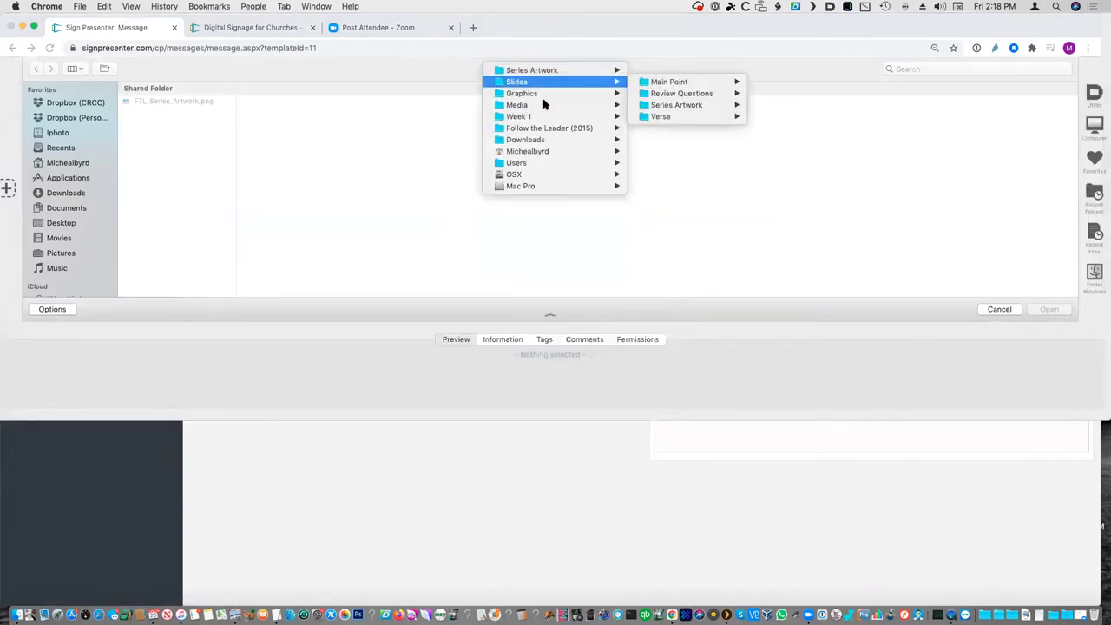
{"action": "mouse_move", "coordinate": [591, 104]}
{"action": "mouse_move", "coordinate": [662, 131]}
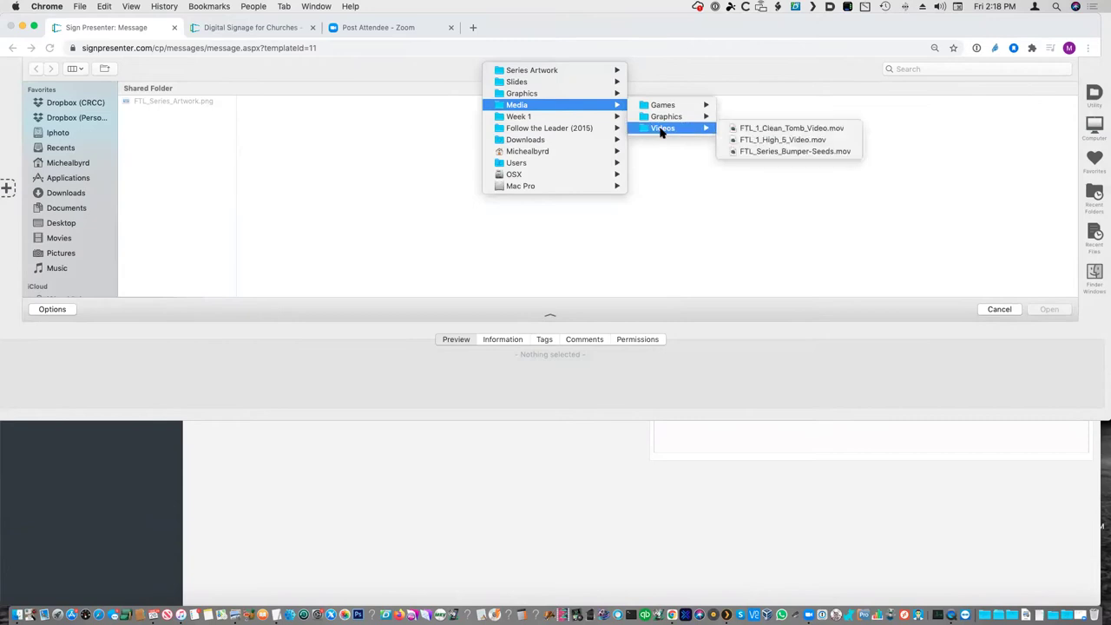
- Attach FTL_1_Clean_Tomb_Video.mov and save New Message 2
{"action": "left_click", "coordinate": [734, 132]}
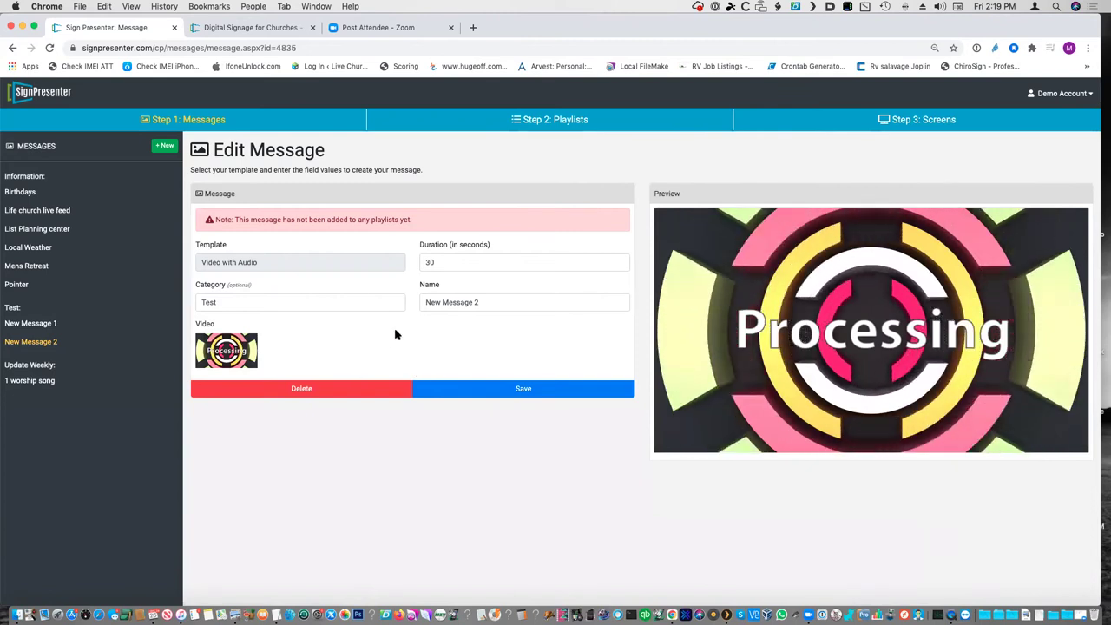
{"action": "left_click", "coordinate": [523, 389]}
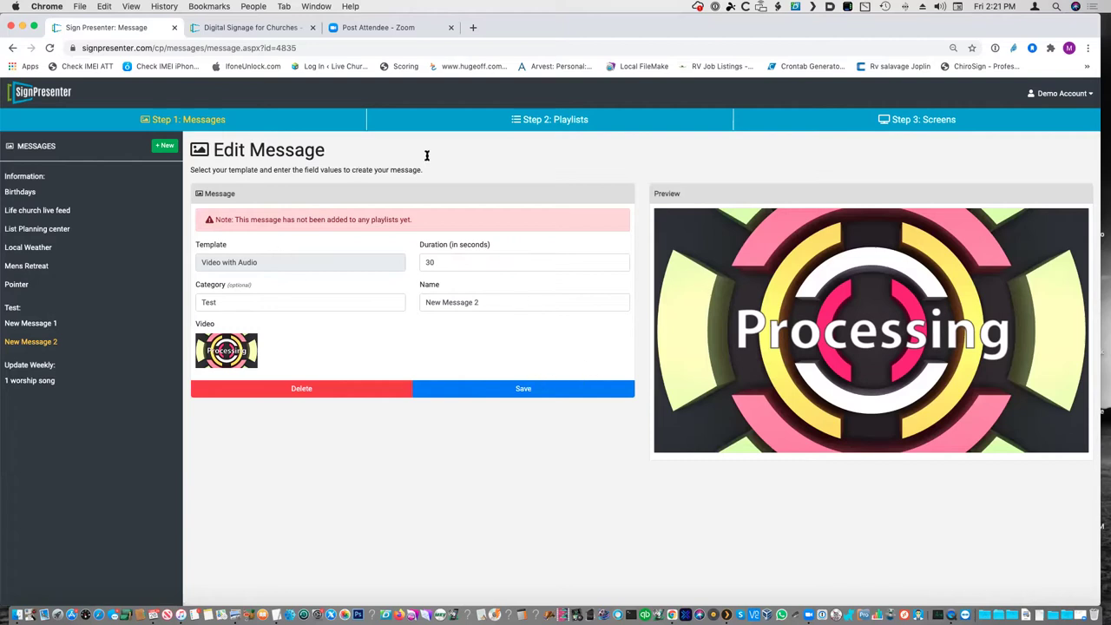
- Browse the horizontal message types, then open the '1 worship song' pointer message for the Life church live feed
{"action": "left_click", "coordinate": [163, 148]}
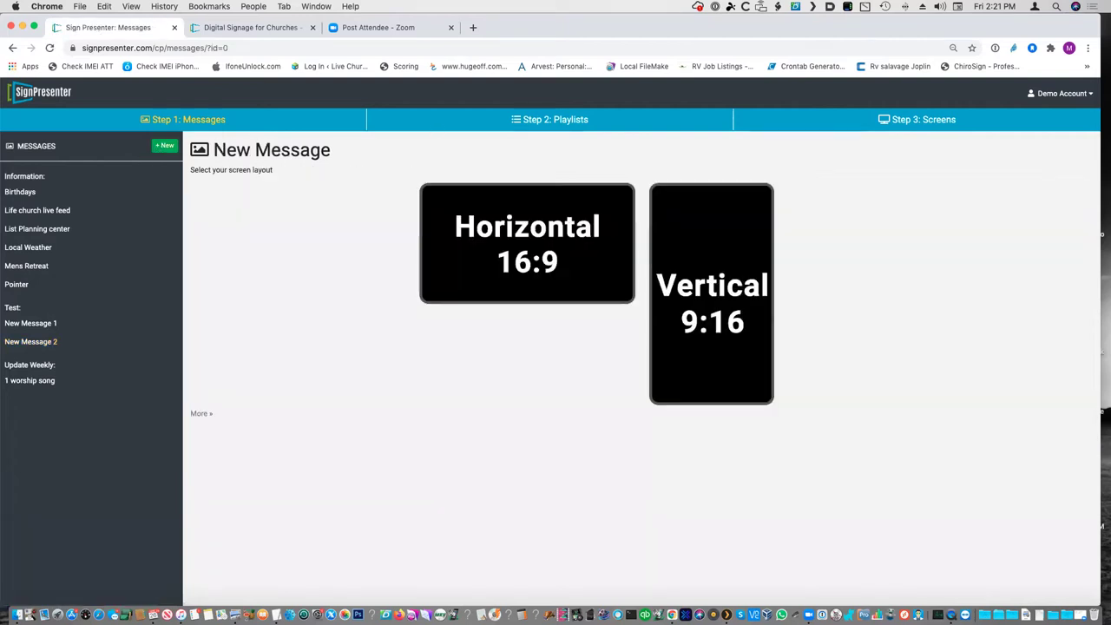
{"action": "left_click", "coordinate": [517, 254]}
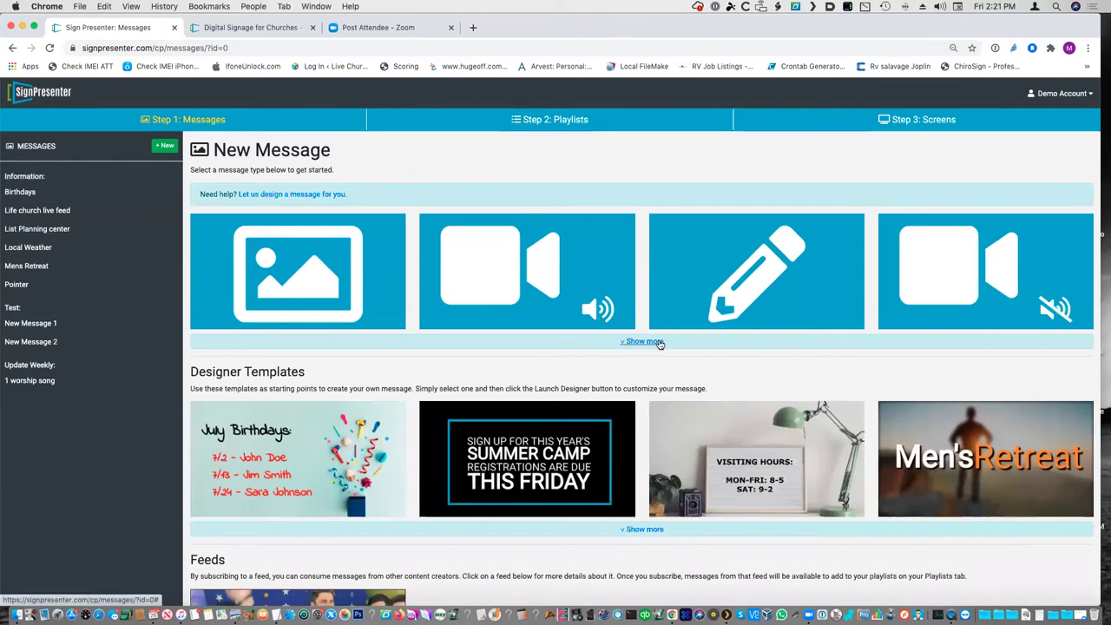
{"action": "left_click", "coordinate": [660, 341]}
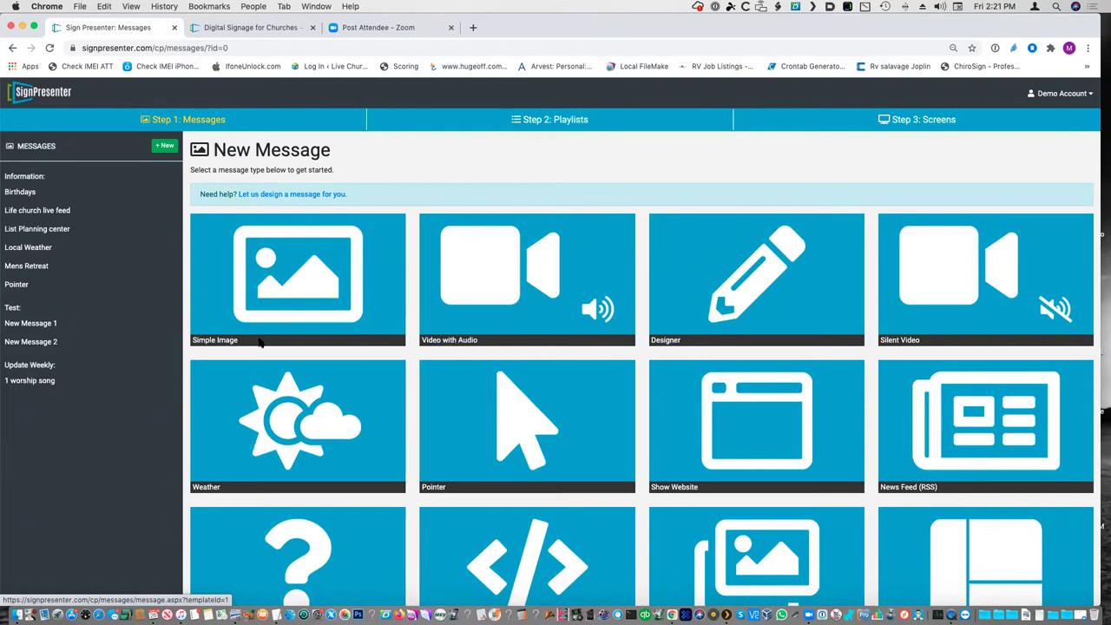
{"action": "left_click", "coordinate": [41, 383]}
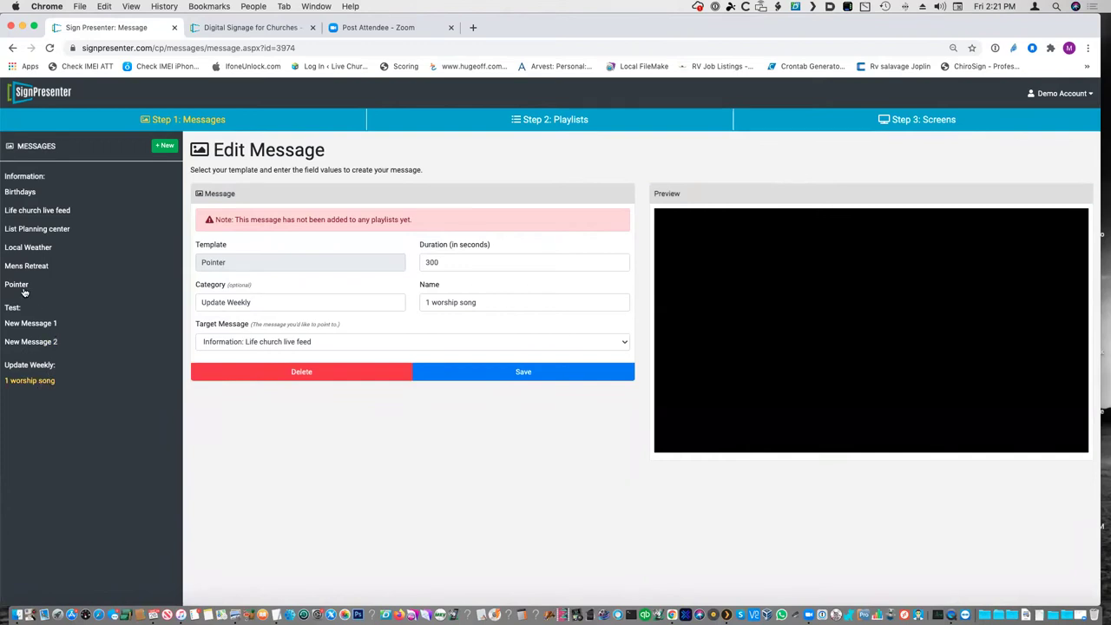
{"action": "left_click", "coordinate": [47, 211]}
- Review the List Planning center and Local Weather messages, then open Birthdays for editing
{"action": "left_click", "coordinate": [39, 230]}
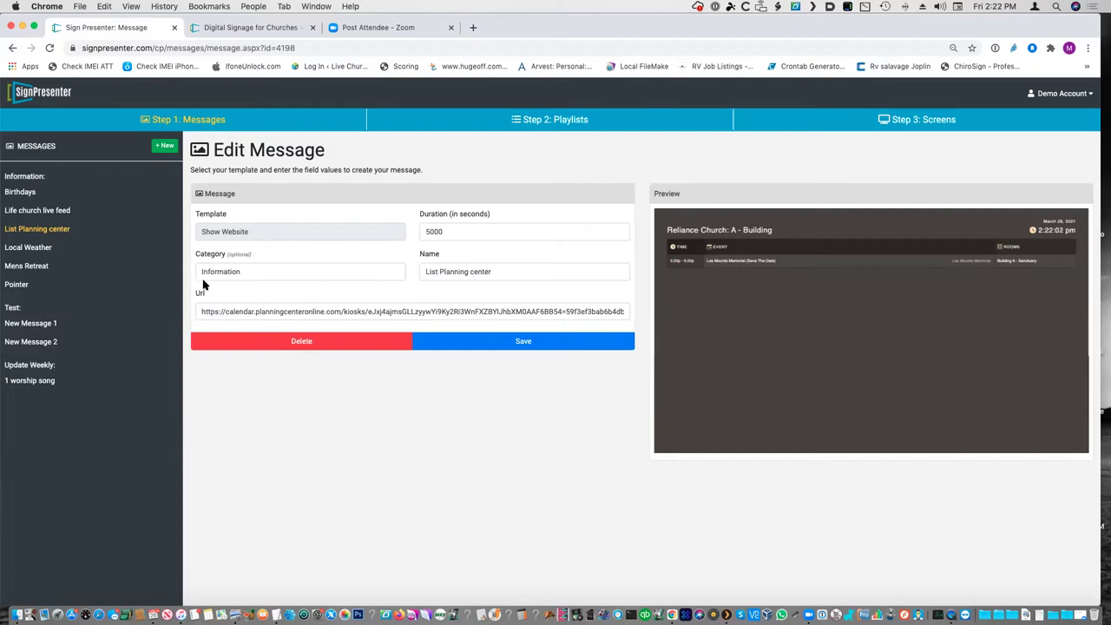
{"action": "left_click", "coordinate": [36, 248]}
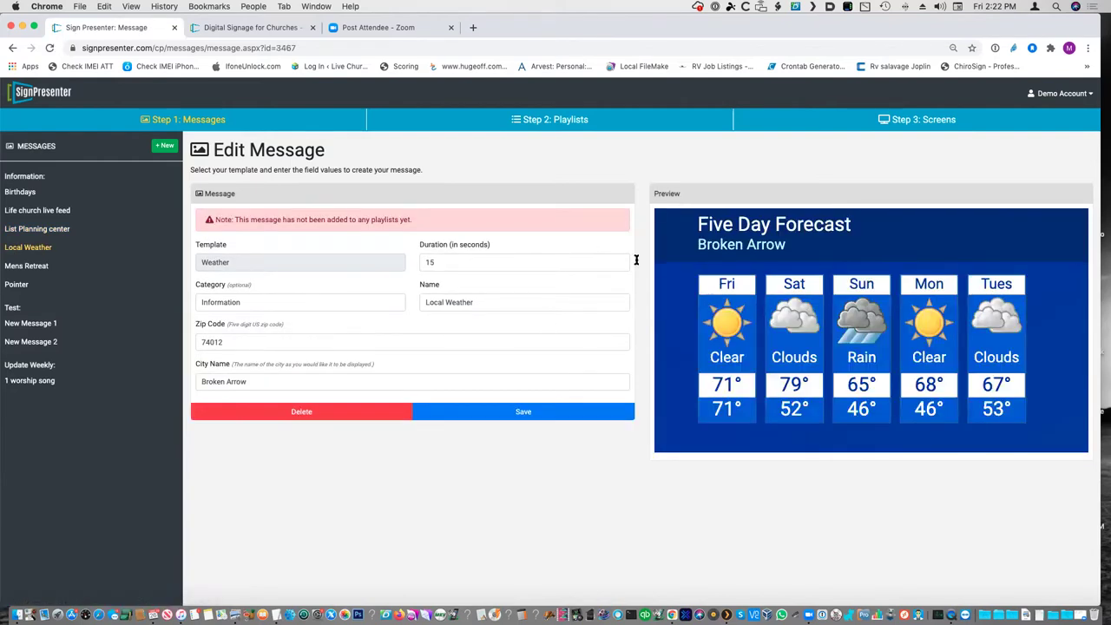
{"action": "double_click", "coordinate": [247, 346]}
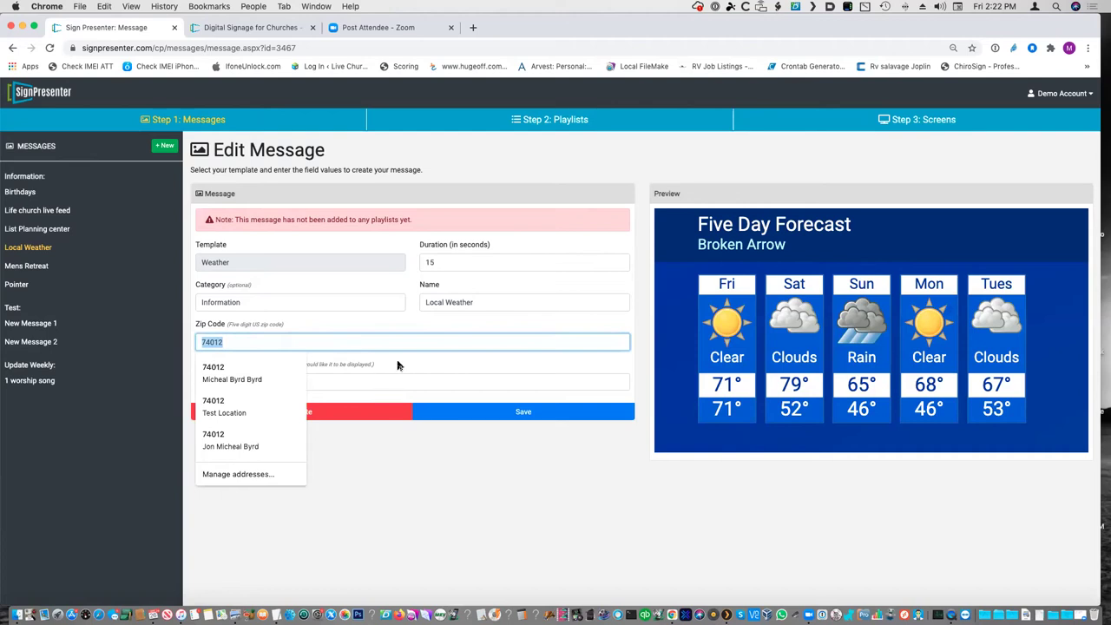
{"action": "left_click", "coordinate": [478, 382]}
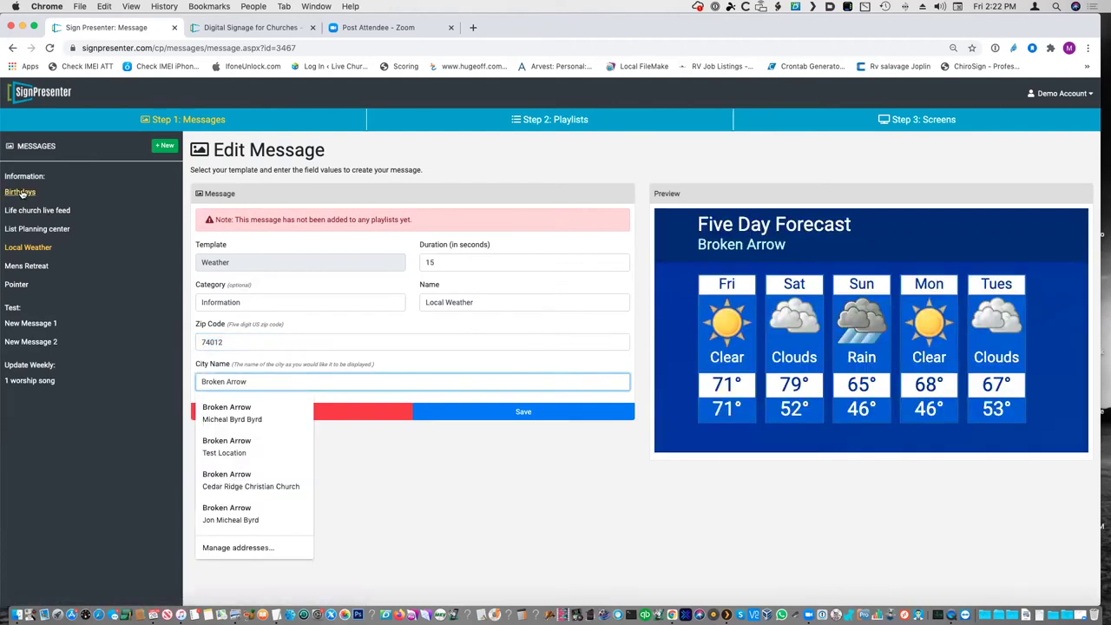
{"action": "left_click", "coordinate": [21, 193]}
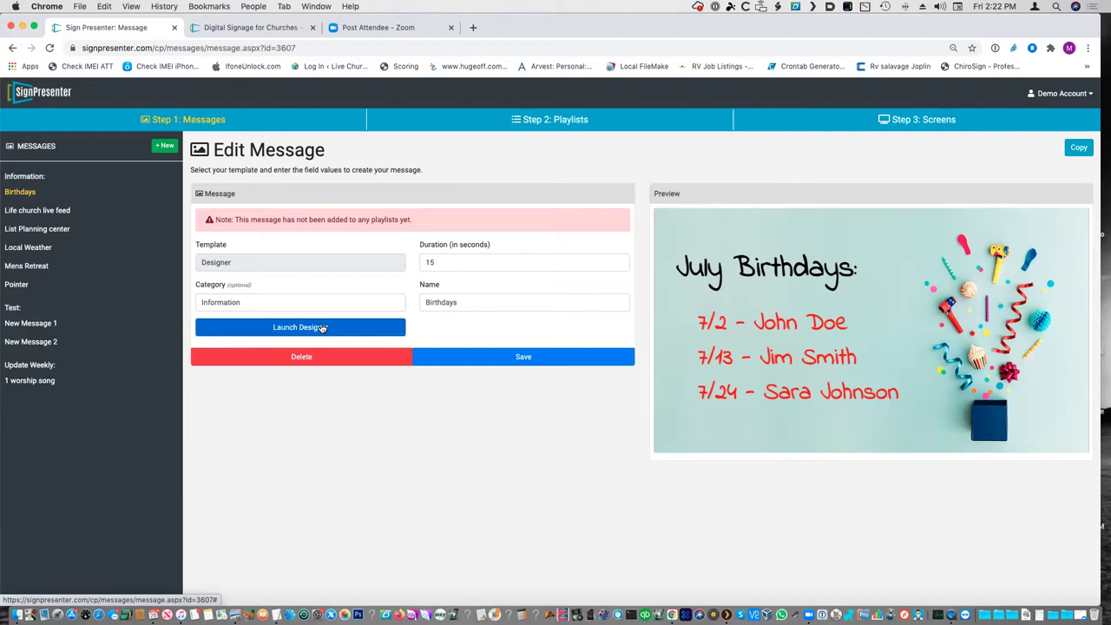
- In the designer, change the heading text July to June and save the changes
{"action": "left_click", "coordinate": [321, 328]}
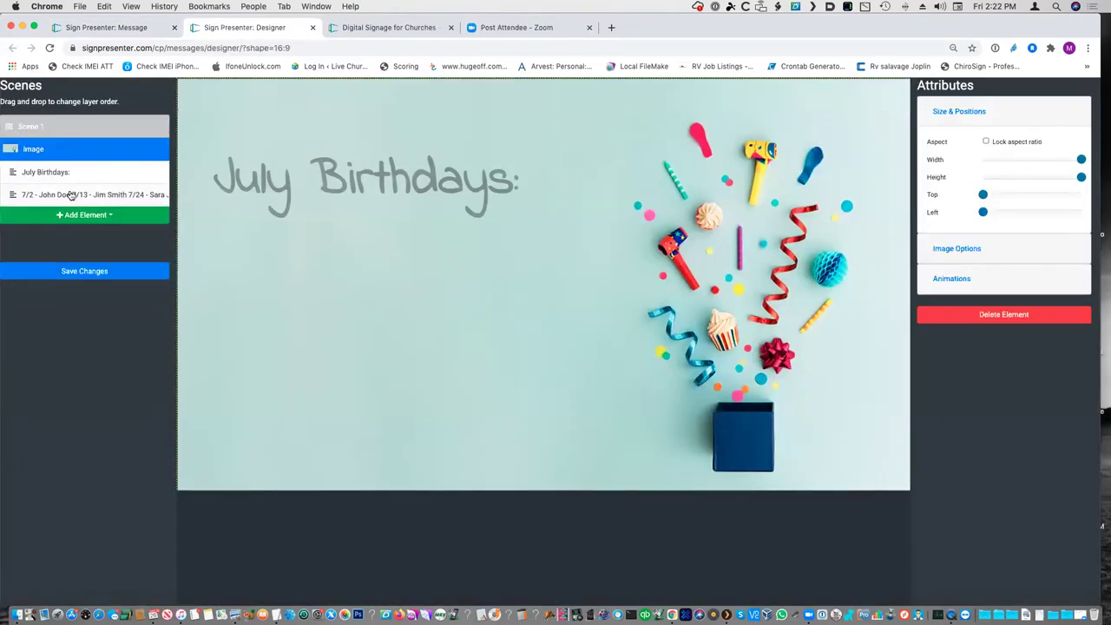
{"action": "left_click", "coordinate": [67, 193]}
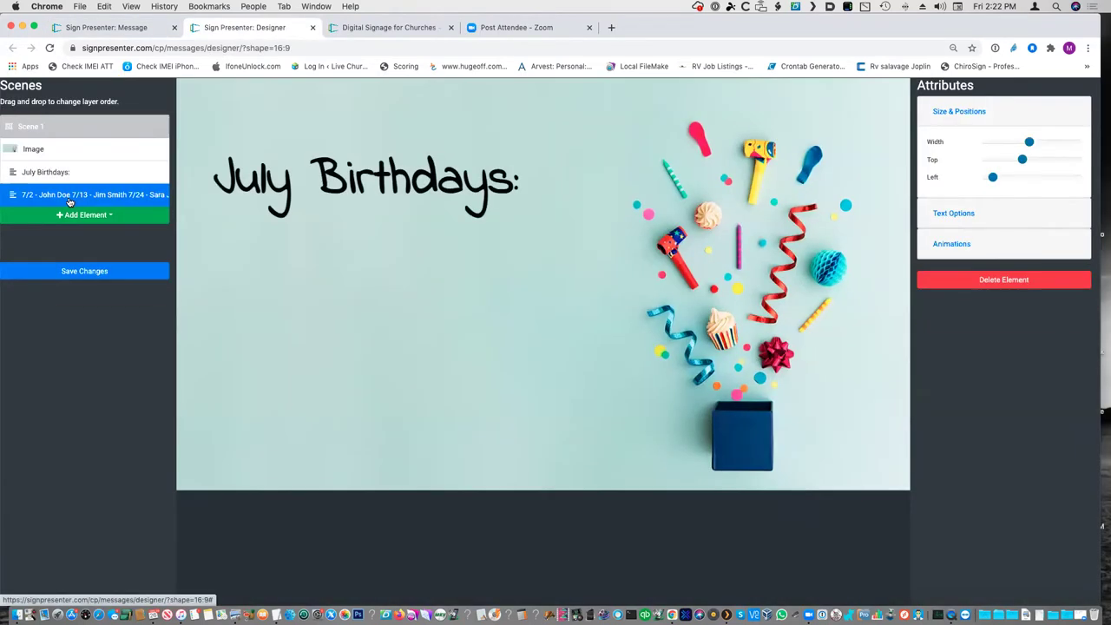
{"action": "left_click", "coordinate": [953, 214]}
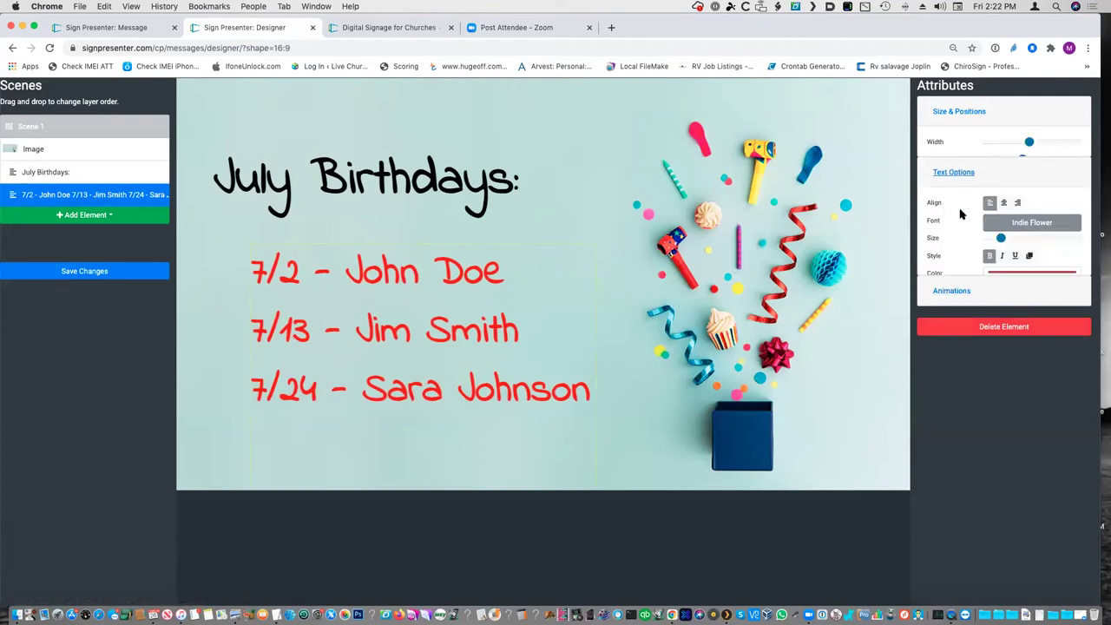
{"action": "left_click", "coordinate": [959, 111]}
{"action": "left_click", "coordinate": [75, 172]}
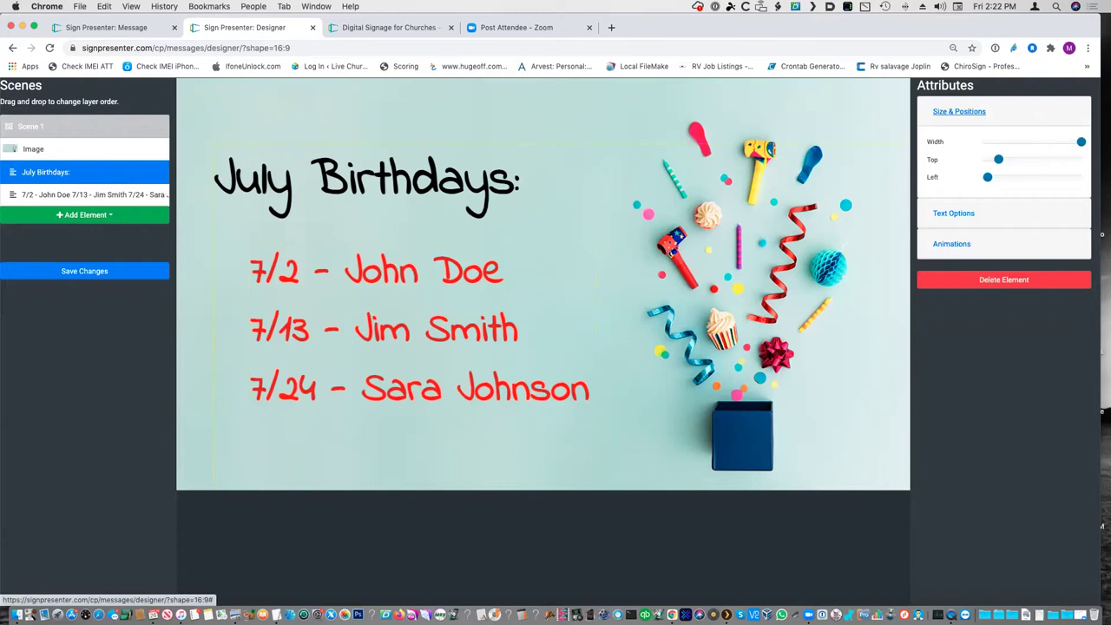
{"action": "left_click", "coordinate": [953, 214]}
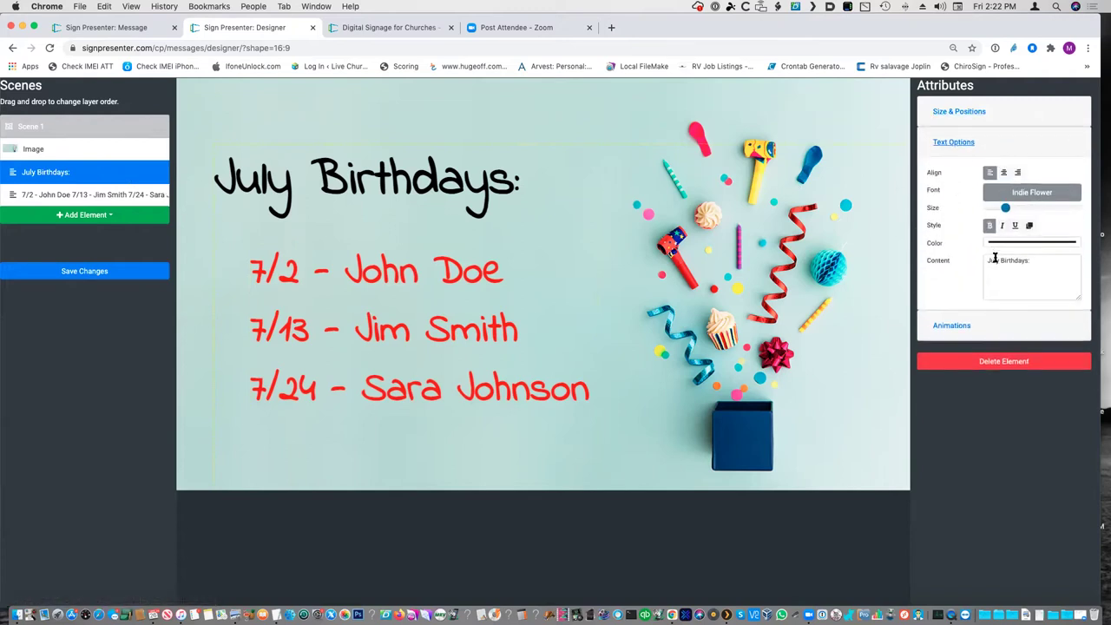
{"action": "double_click", "coordinate": [994, 260]}
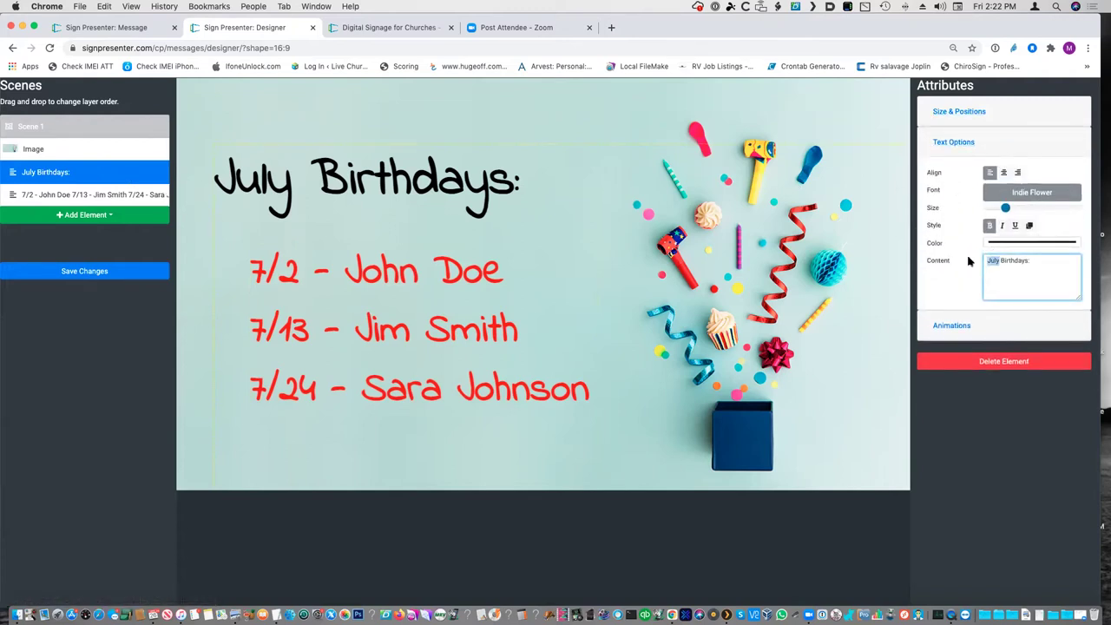
{"action": "type", "text": "June"}
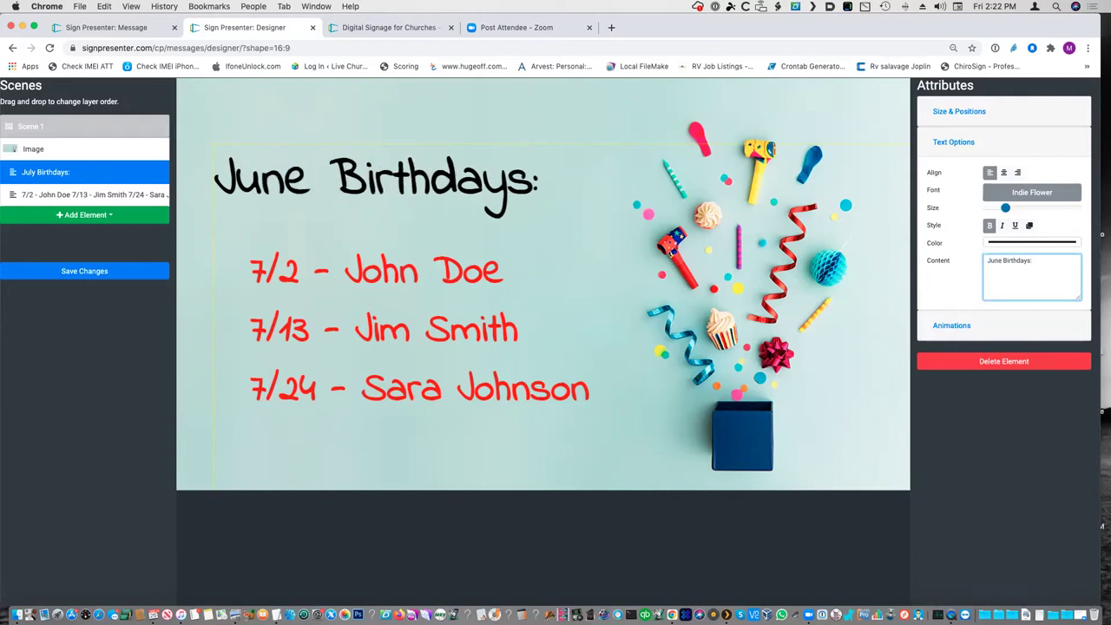
{"action": "left_click", "coordinate": [100, 271]}
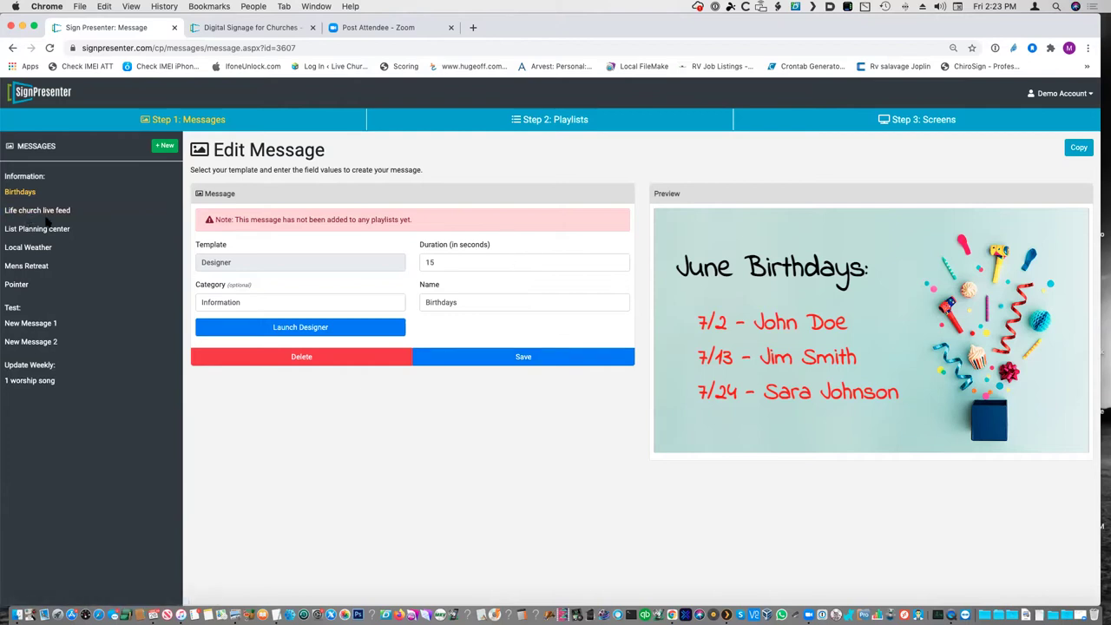
{"action": "left_click", "coordinate": [165, 146]}
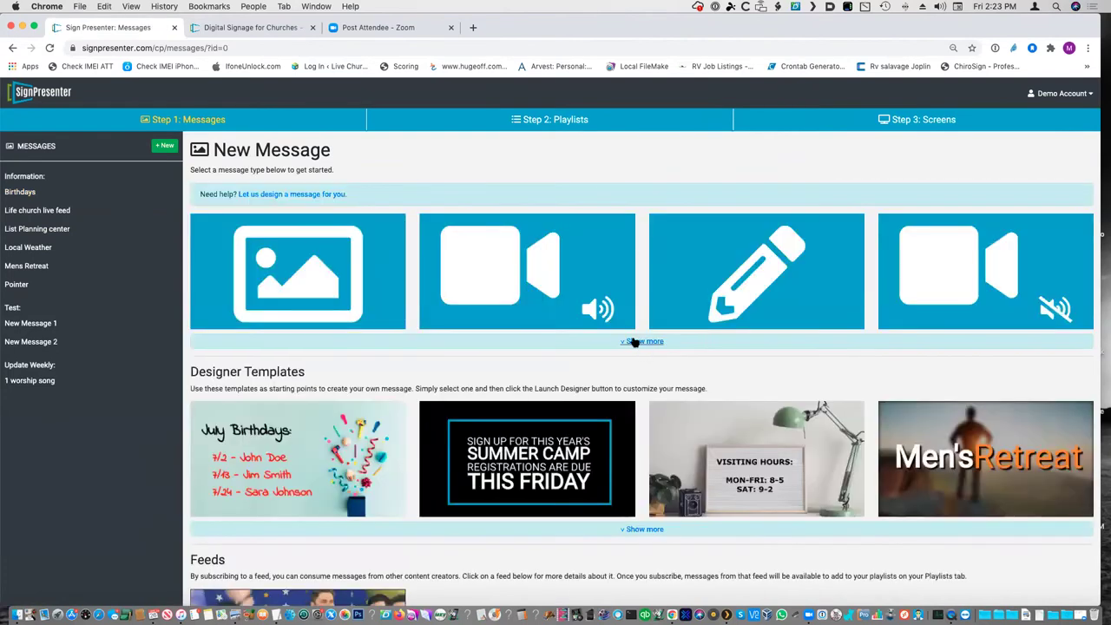
- Scroll through all message types, return to Messages, then switch to Step 2: Playlists
{"action": "left_click", "coordinate": [643, 342]}
{"action": "scroll", "coordinate": [809, 547], "scroll_direction": "down", "scroll_amount": 5}
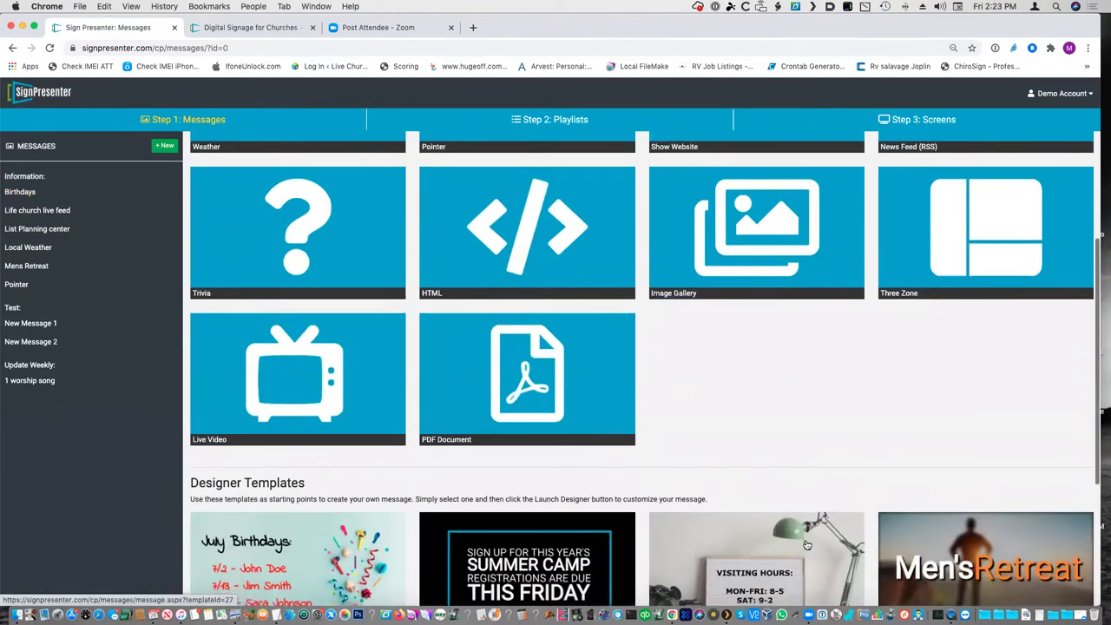
{"action": "scroll", "coordinate": [807, 545], "scroll_direction": "up", "scroll_amount": 3}
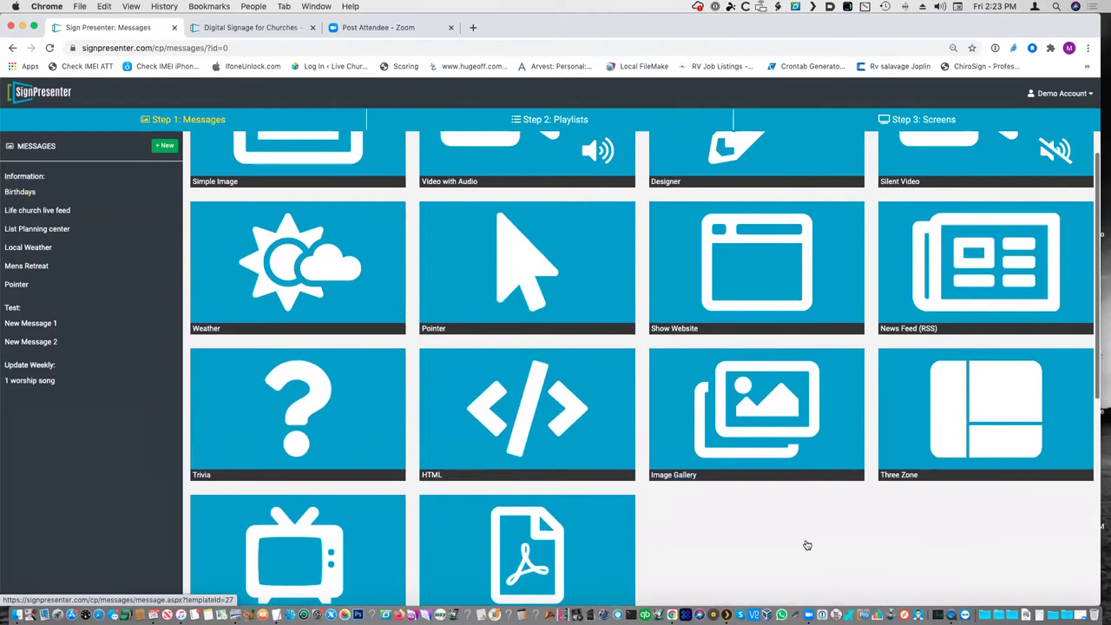
{"action": "scroll", "coordinate": [808, 544], "scroll_direction": "up", "scroll_amount": 3}
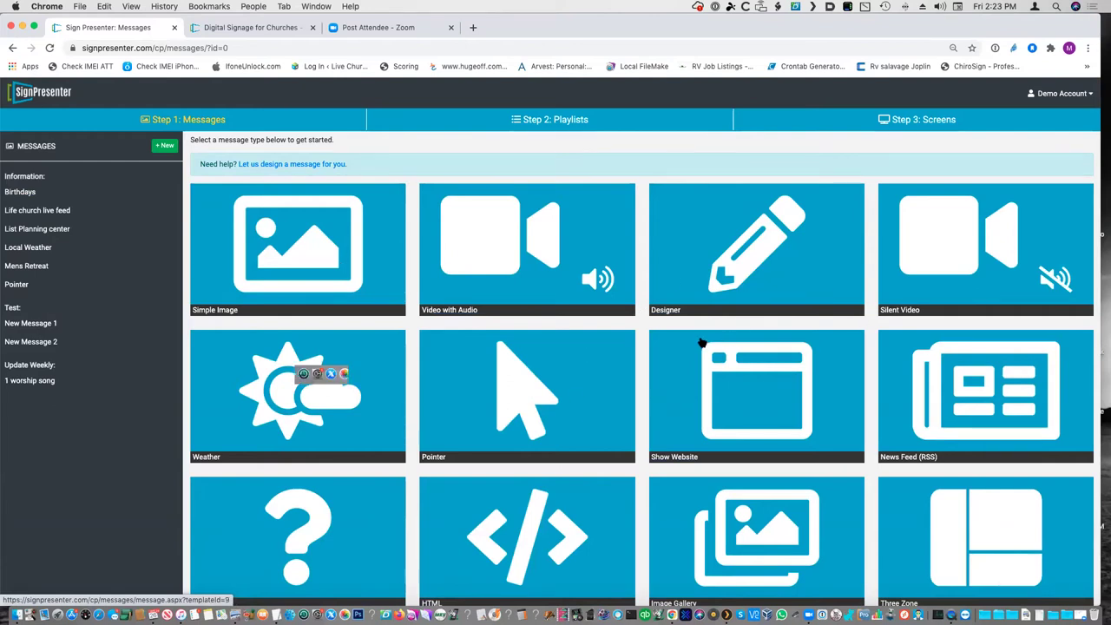
{"action": "scroll", "coordinate": [702, 344], "scroll_direction": "up", "scroll_amount": 2}
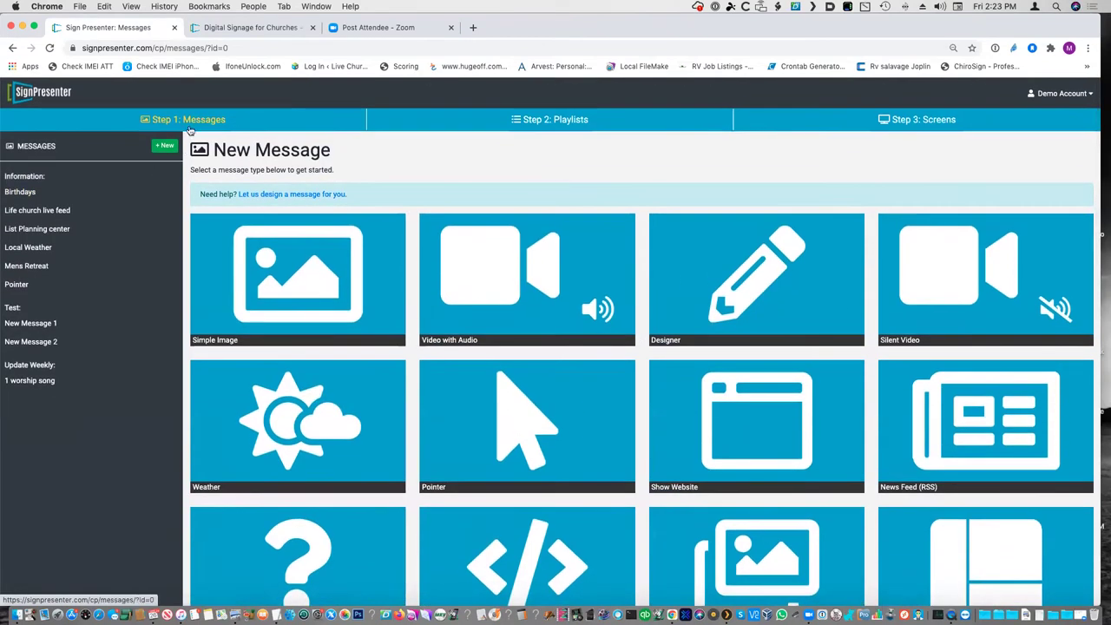
{"action": "left_click", "coordinate": [198, 119]}
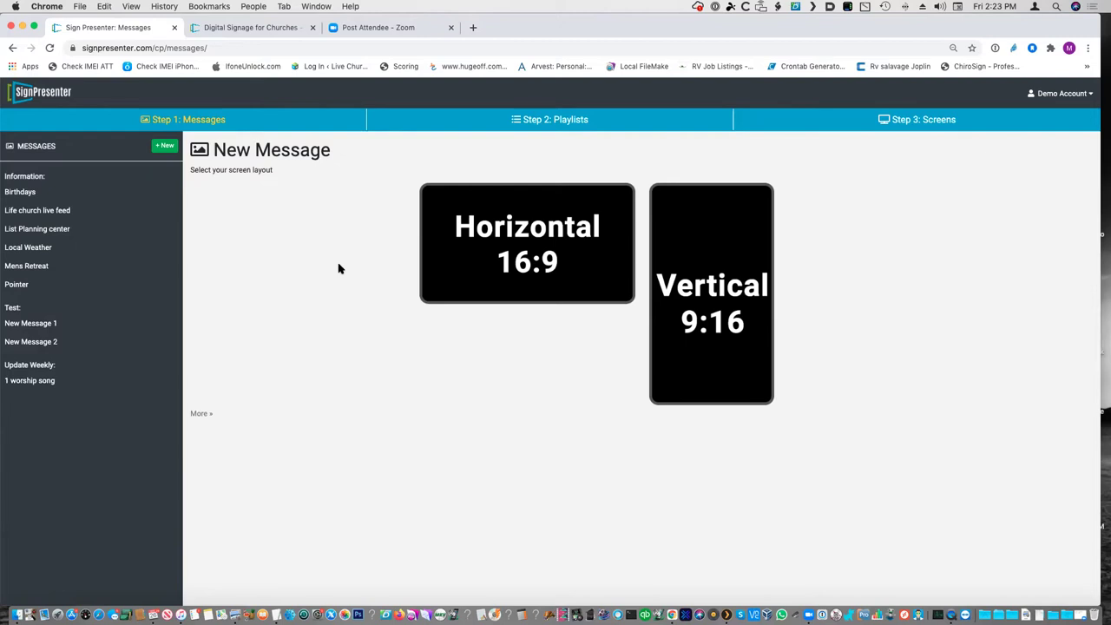
{"action": "left_click", "coordinate": [560, 119]}
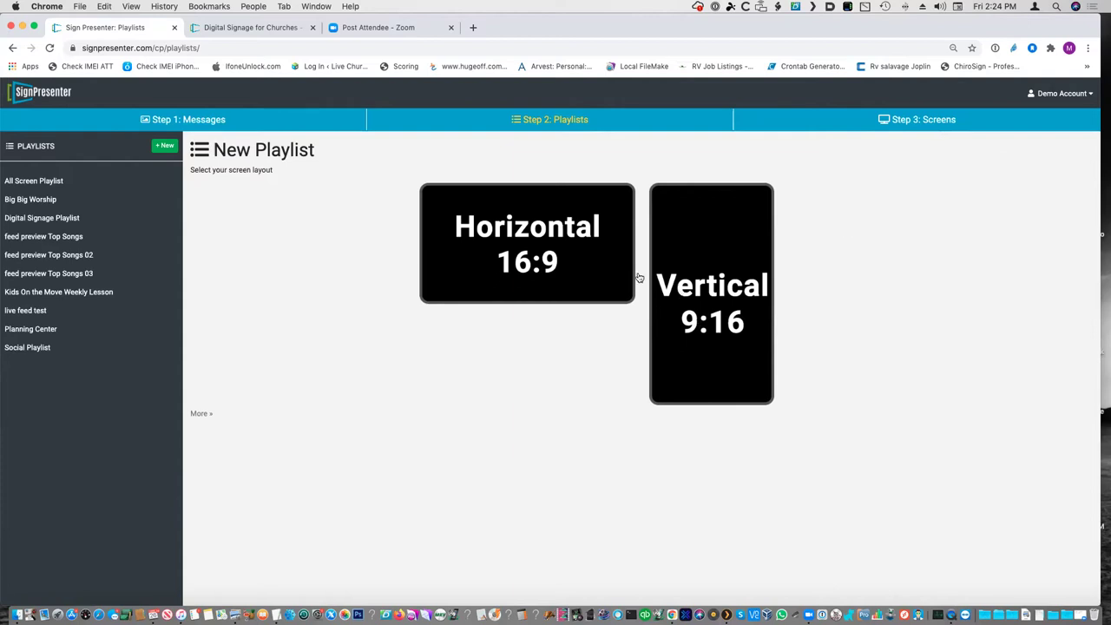
- Start a new horizontal 16:9 custom playlist and add New Message 1 from the Test group
{"action": "left_click", "coordinate": [540, 255]}
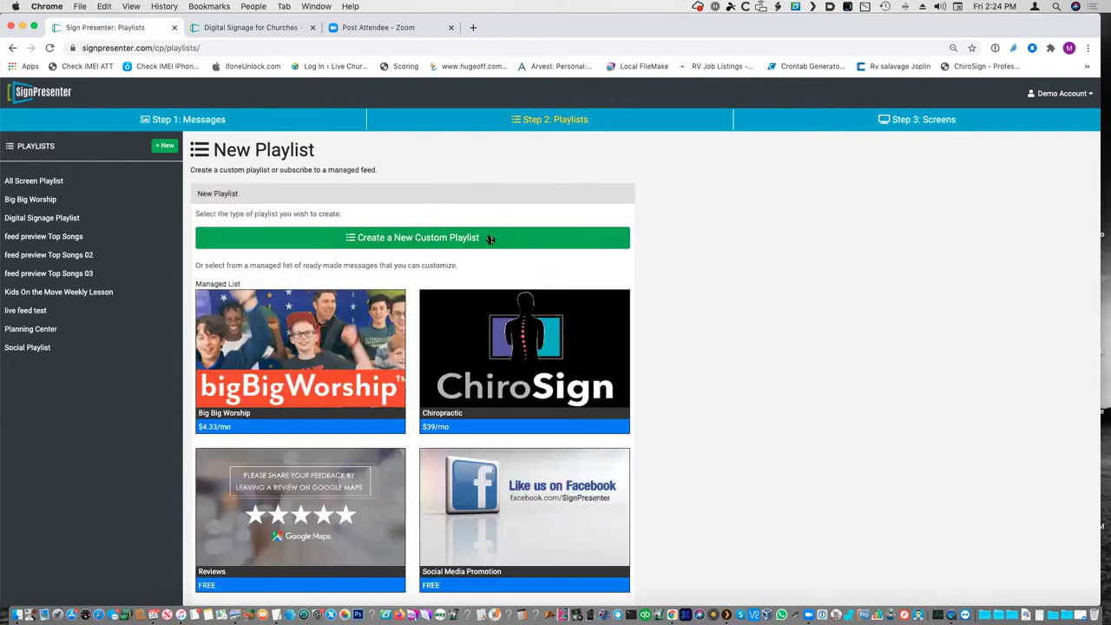
{"action": "left_click", "coordinate": [437, 241]}
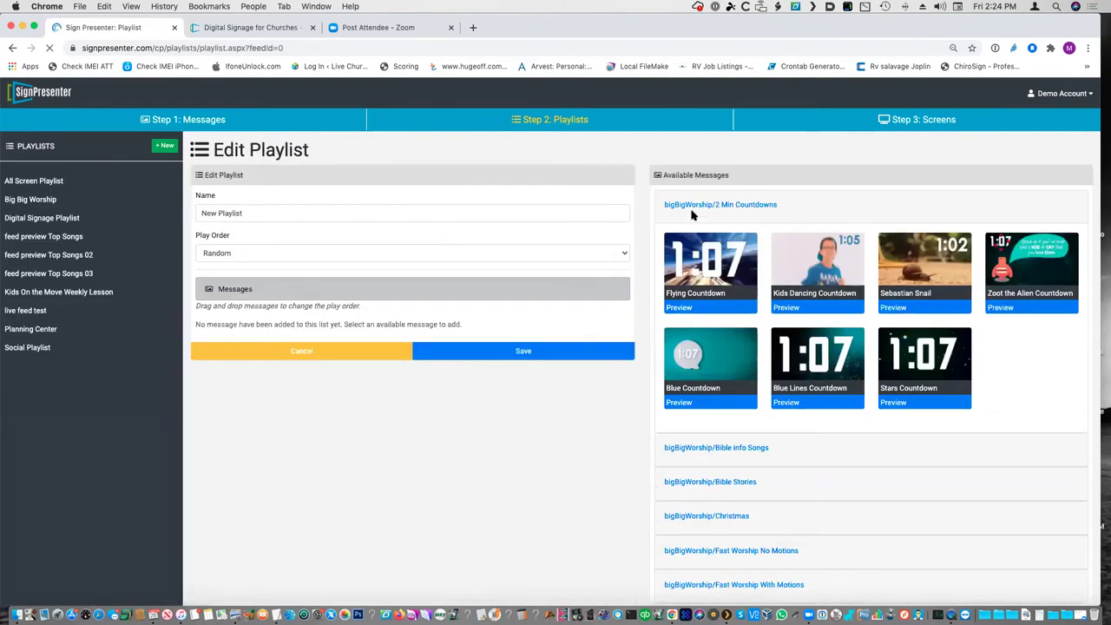
{"action": "left_click", "coordinate": [701, 206]}
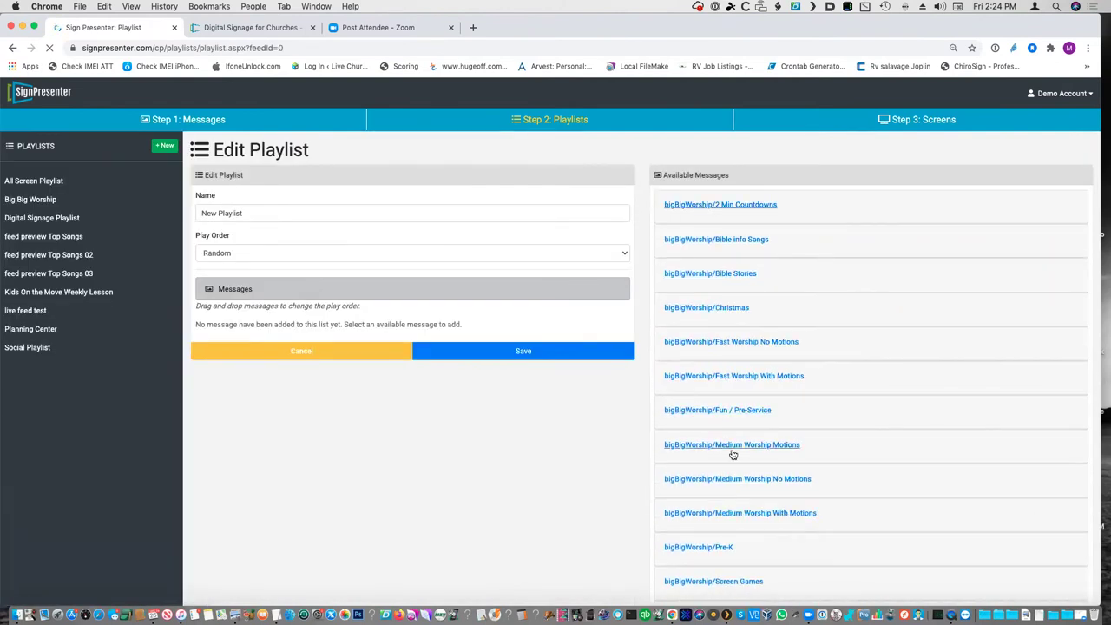
{"action": "scroll", "coordinate": [732, 453], "scroll_direction": "down", "scroll_amount": 10}
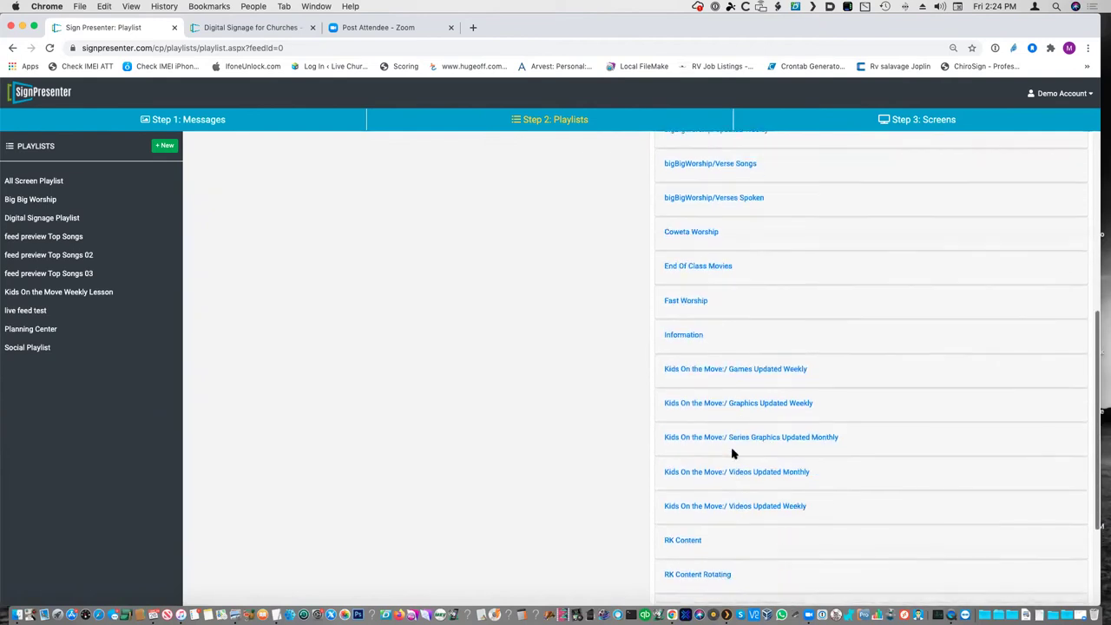
{"action": "scroll", "coordinate": [732, 453], "scroll_direction": "up", "scroll_amount": 10}
{"action": "scroll", "coordinate": [733, 454], "scroll_direction": "down", "scroll_amount": 2}
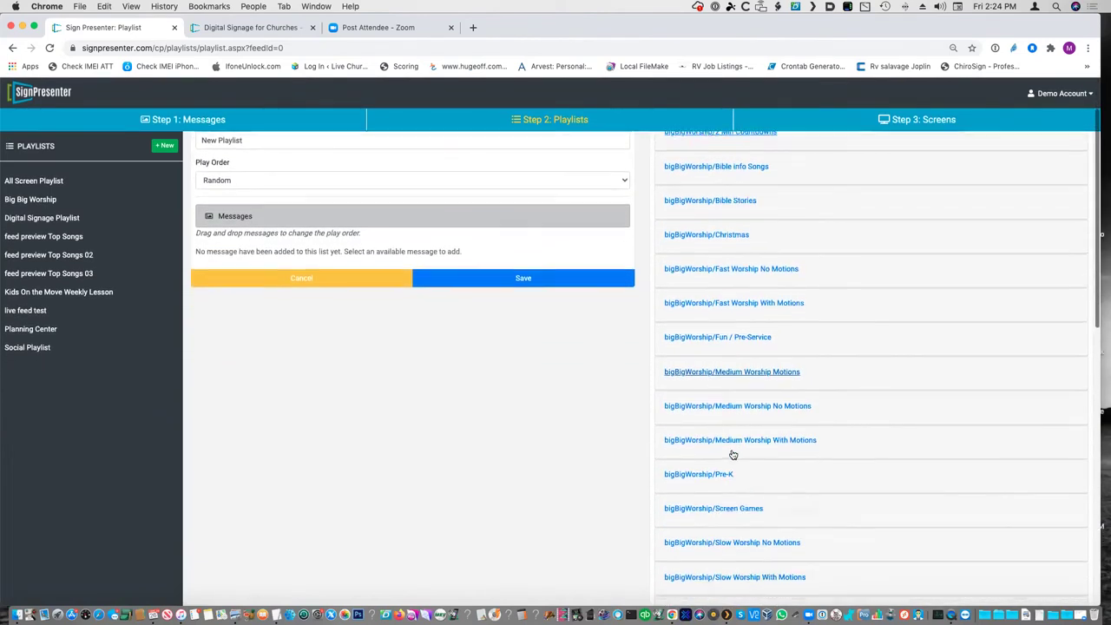
{"action": "scroll", "coordinate": [733, 454], "scroll_direction": "down", "scroll_amount": 4}
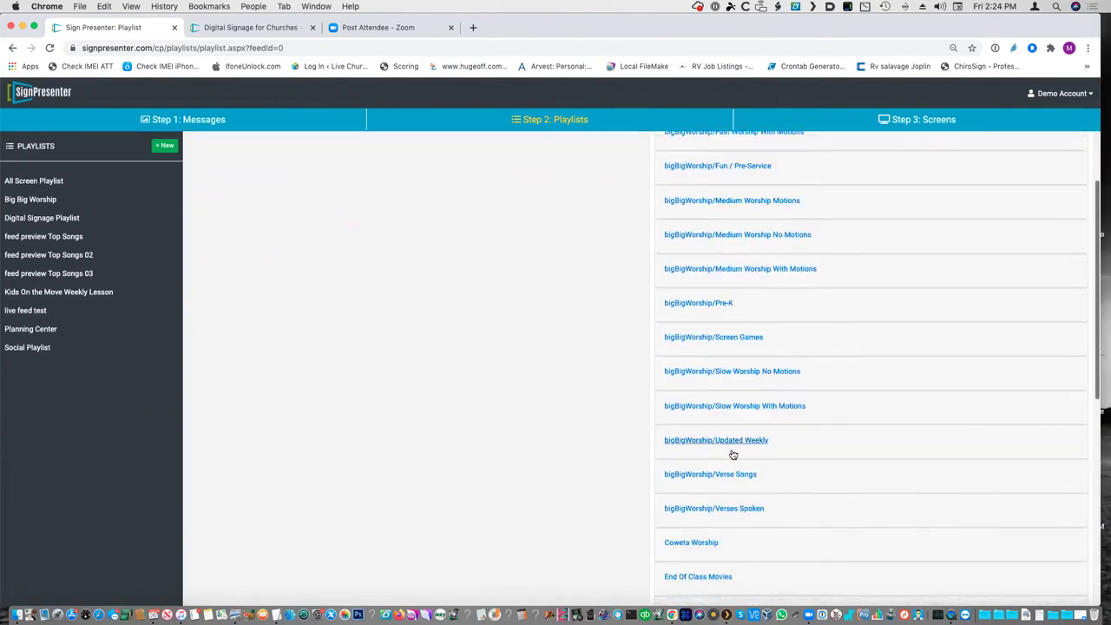
{"action": "scroll", "coordinate": [731, 453], "scroll_direction": "down", "scroll_amount": 5}
{"action": "scroll", "coordinate": [732, 453], "scroll_direction": "down", "scroll_amount": 2}
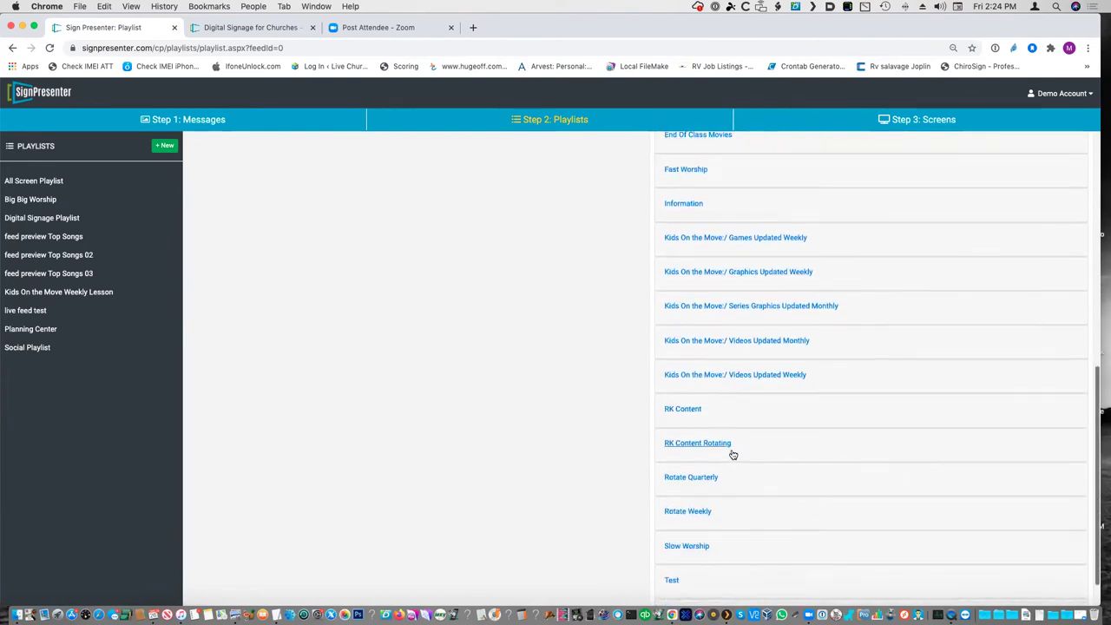
{"action": "left_click", "coordinate": [674, 535]}
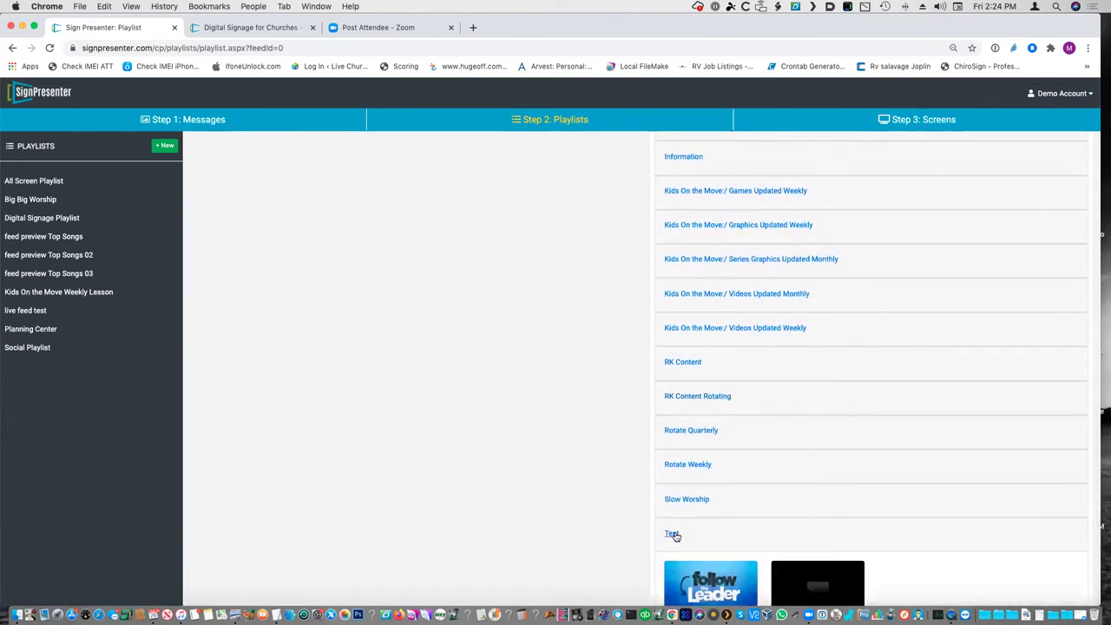
{"action": "scroll", "coordinate": [768, 524], "scroll_direction": "down", "scroll_amount": 3}
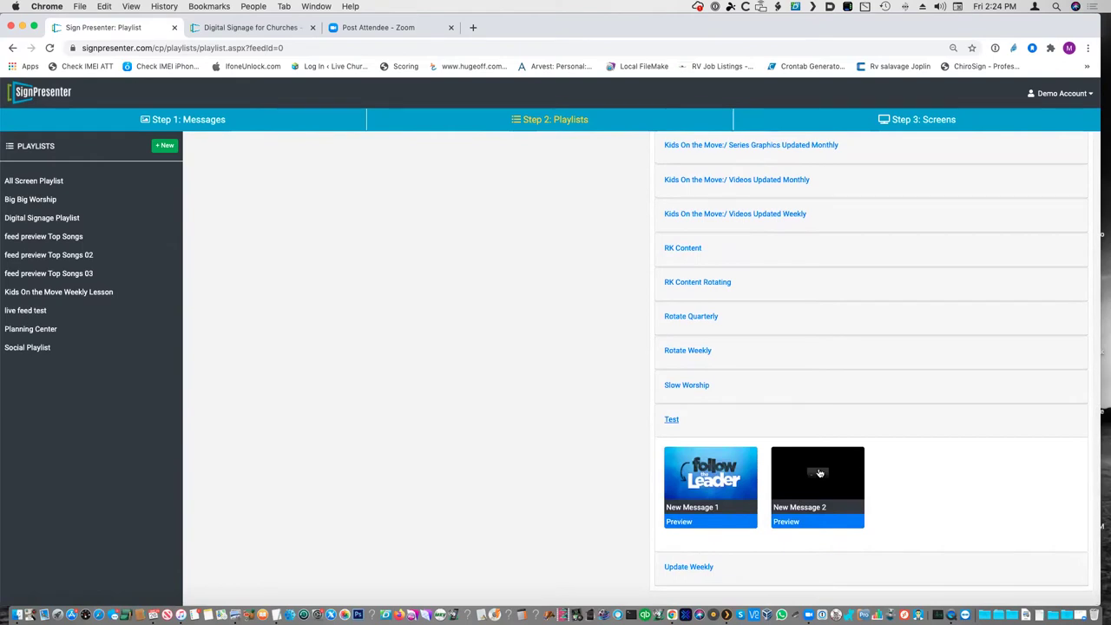
{"action": "left_click", "coordinate": [723, 487]}
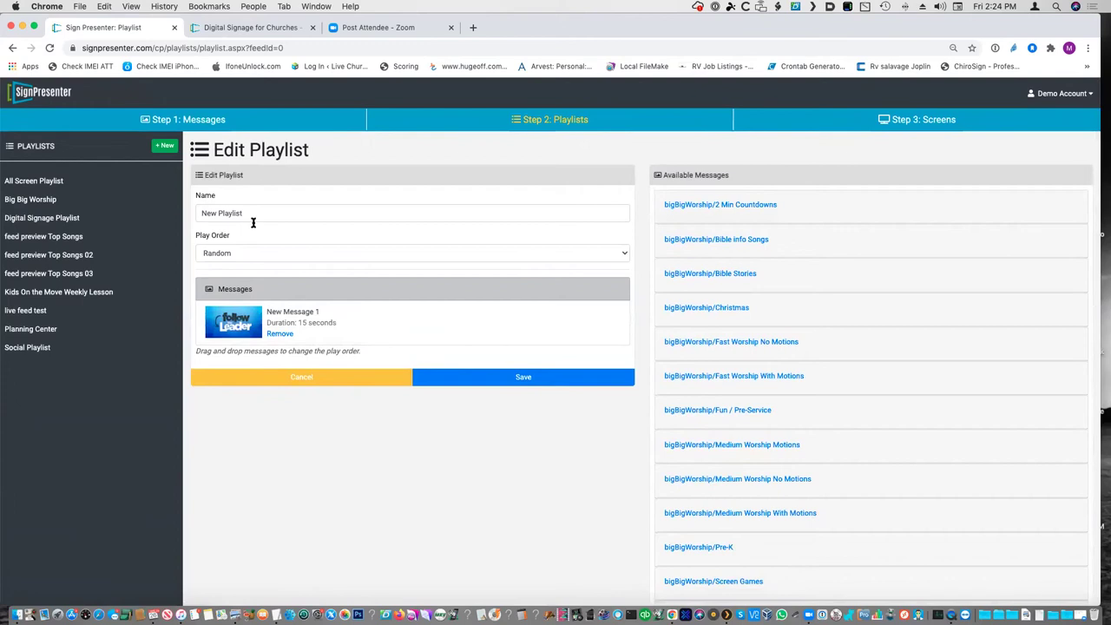
- Rename the playlist New Playlist 1, leave play order Random, and expand Fast Worship No Motions
{"action": "triple_click", "coordinate": [225, 209]}
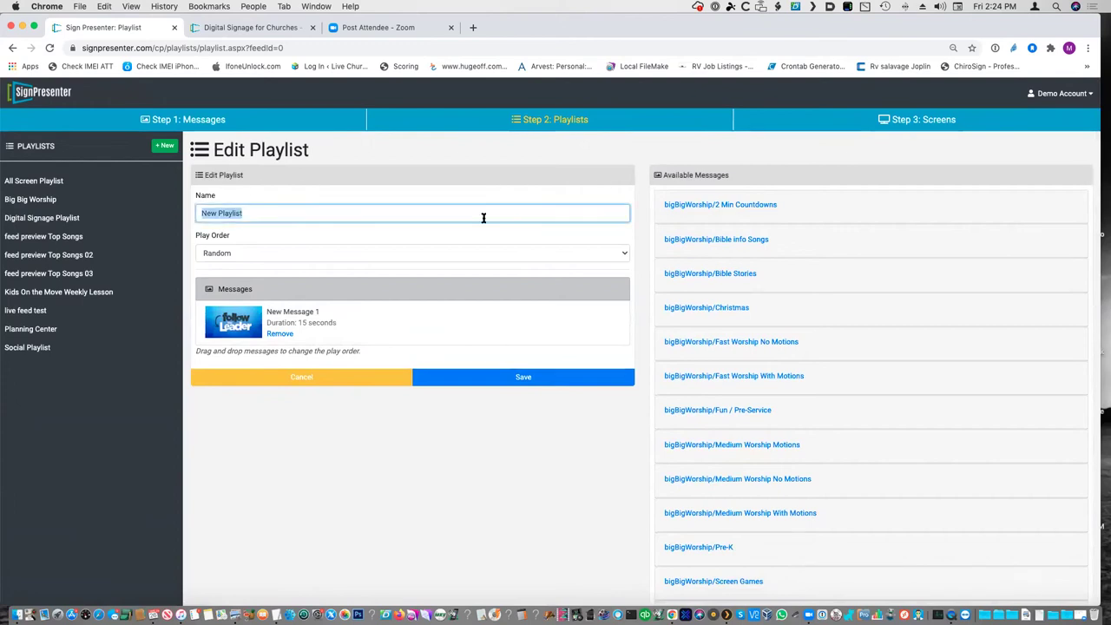
{"action": "left_click", "coordinate": [266, 213]}
{"action": "left_click", "coordinate": [337, 253]}
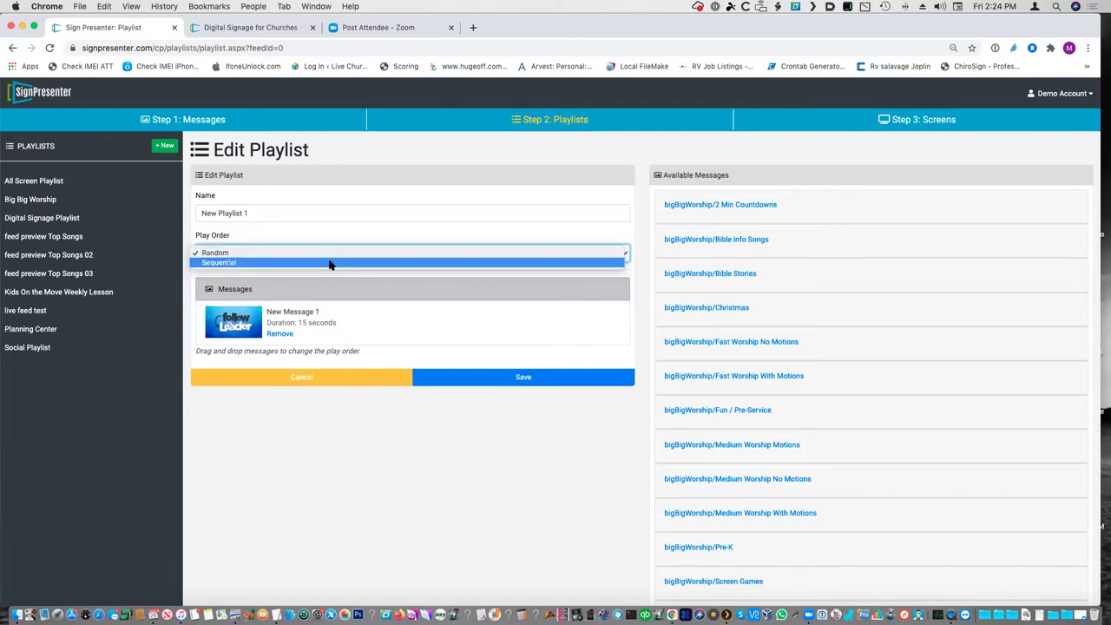
{"action": "left_click", "coordinate": [331, 263]}
{"action": "left_click", "coordinate": [342, 256]}
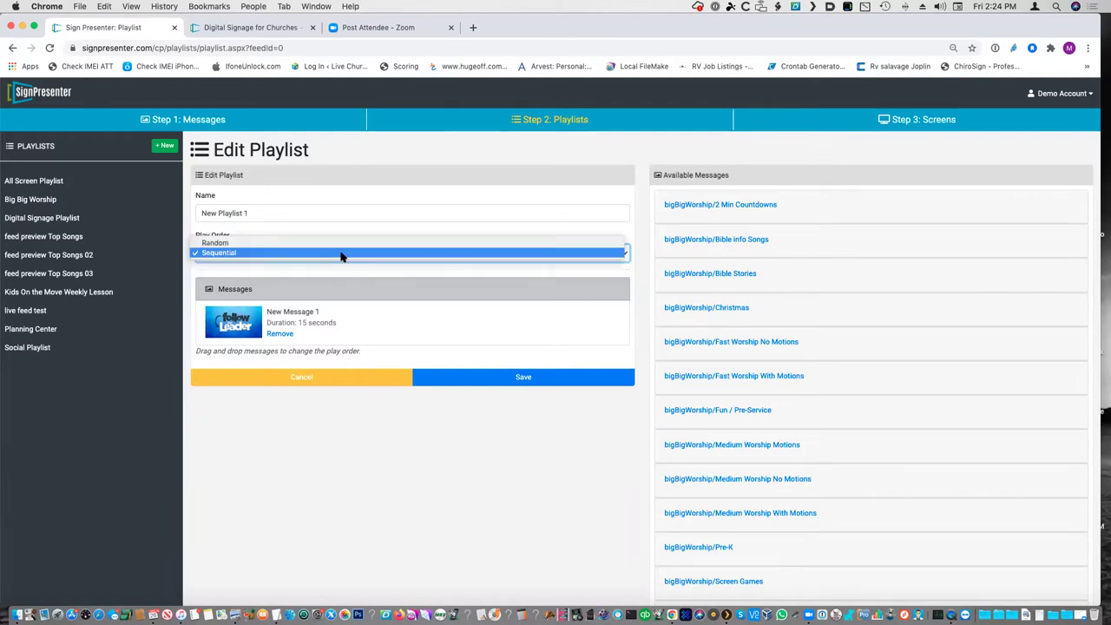
{"action": "left_click", "coordinate": [342, 244]}
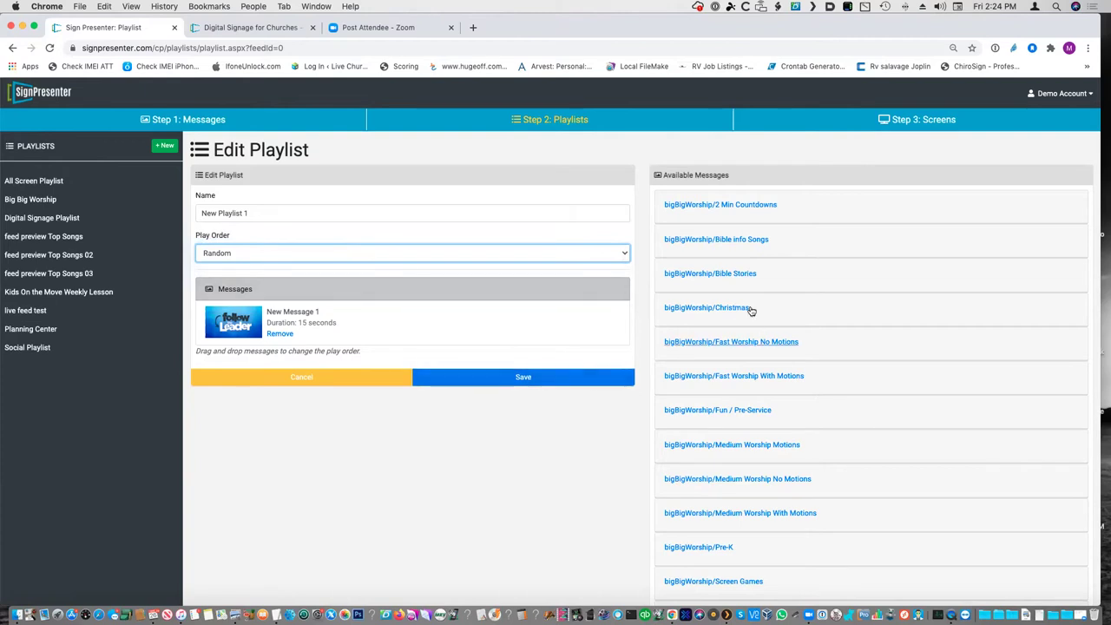
{"action": "left_click", "coordinate": [721, 343]}
- Add Every Move I Make and God is Great, reorder them, then remove both
{"action": "left_click", "coordinate": [710, 404]}
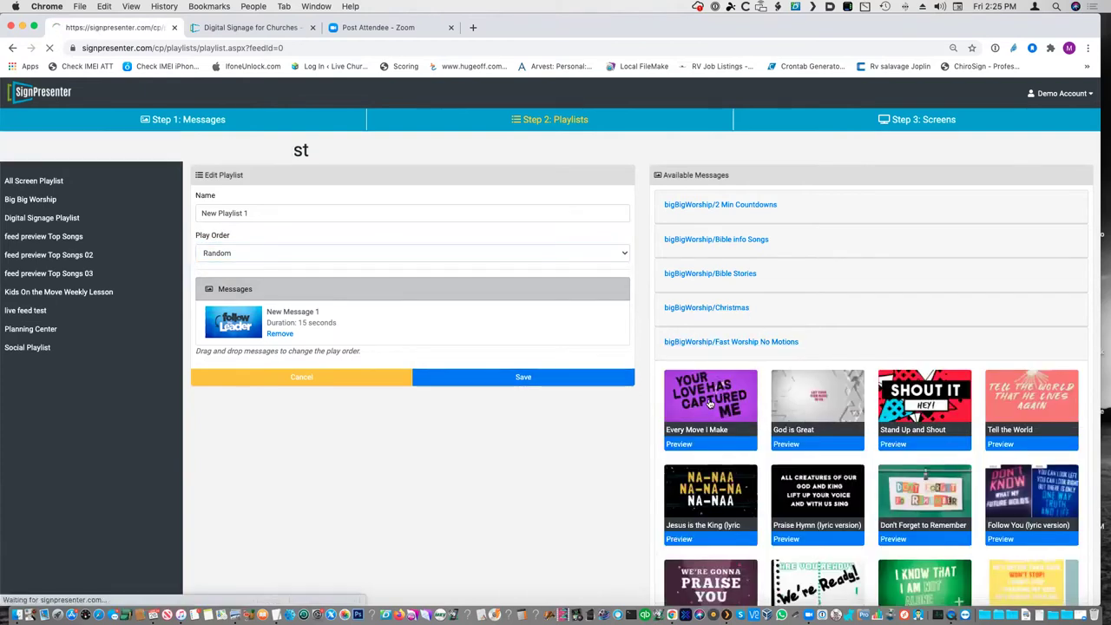
{"action": "left_click", "coordinate": [720, 406]}
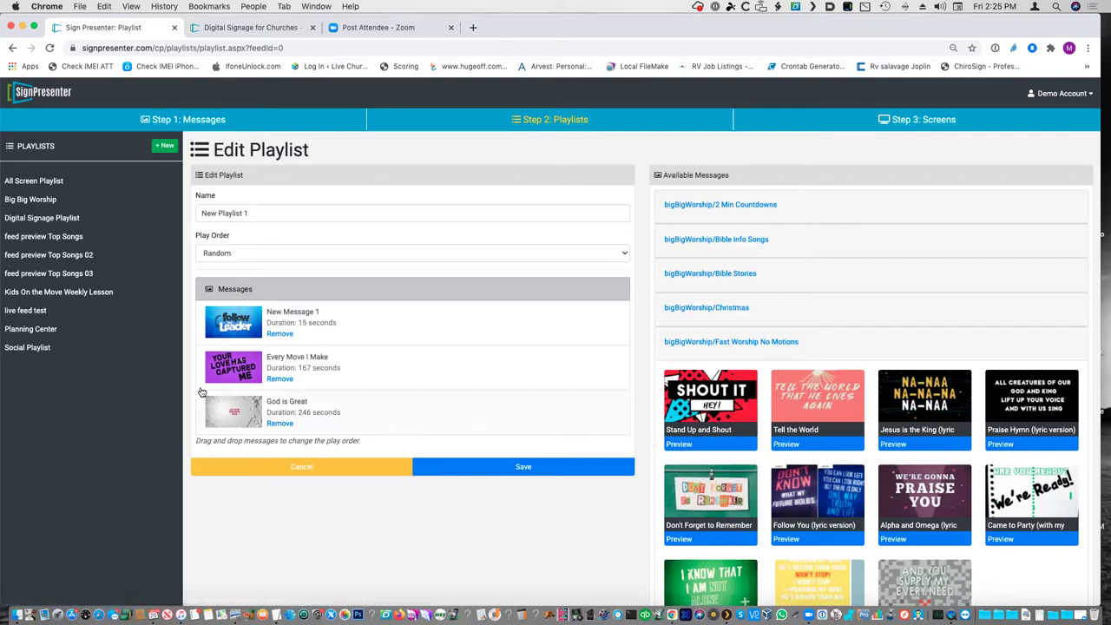
{"action": "left_click_drag", "start_coordinate": [231, 417], "coordinate": [235, 318]}
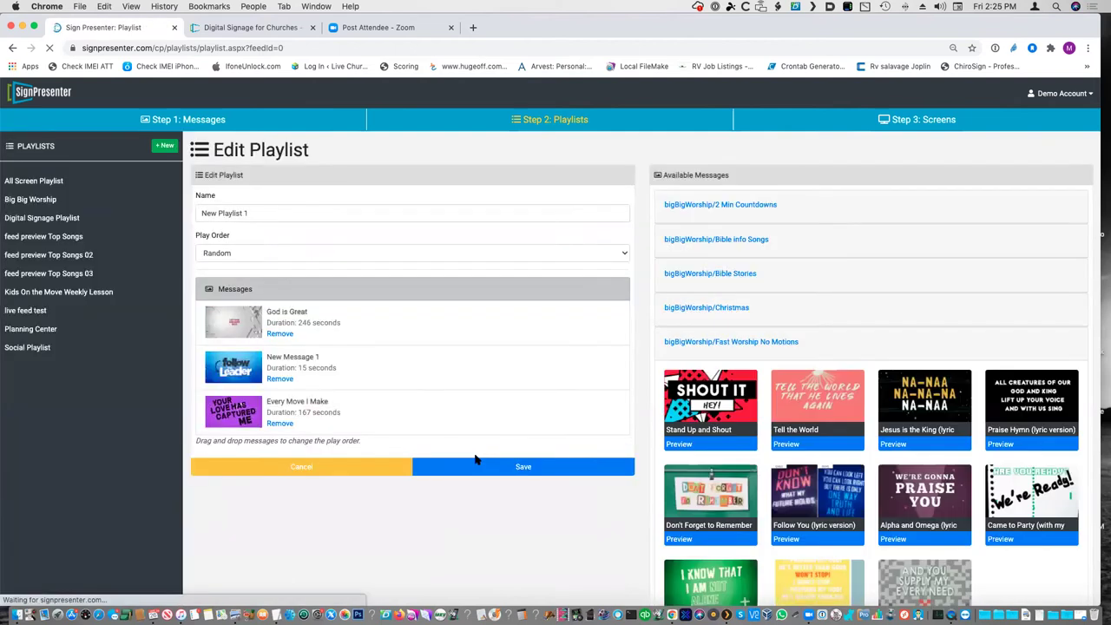
{"action": "left_click_drag", "start_coordinate": [243, 373], "coordinate": [242, 409]}
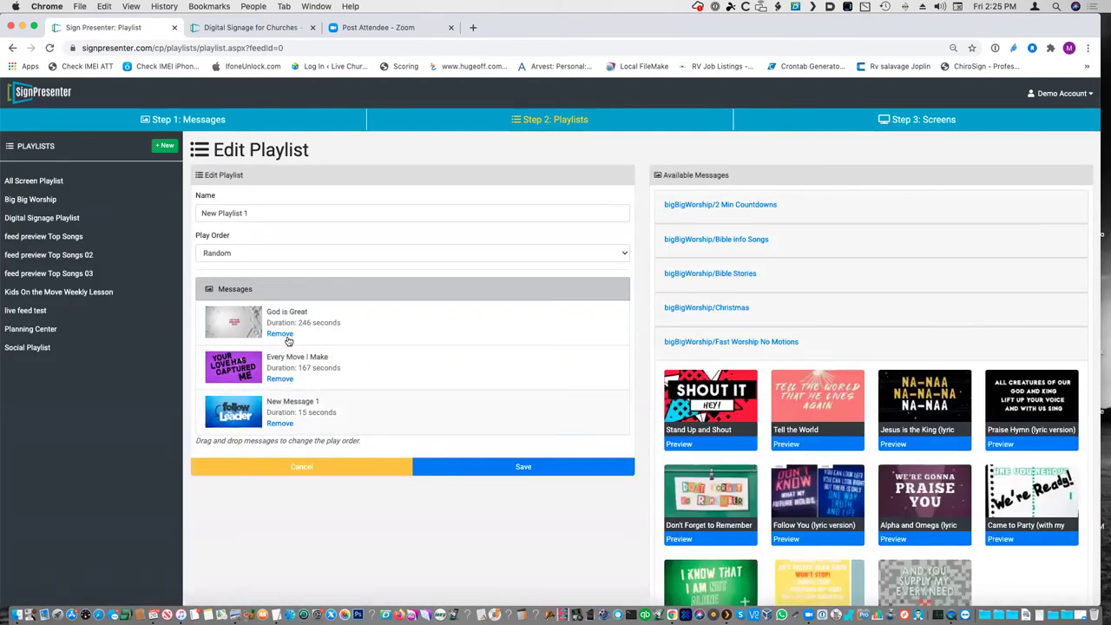
{"action": "left_click", "coordinate": [280, 380]}
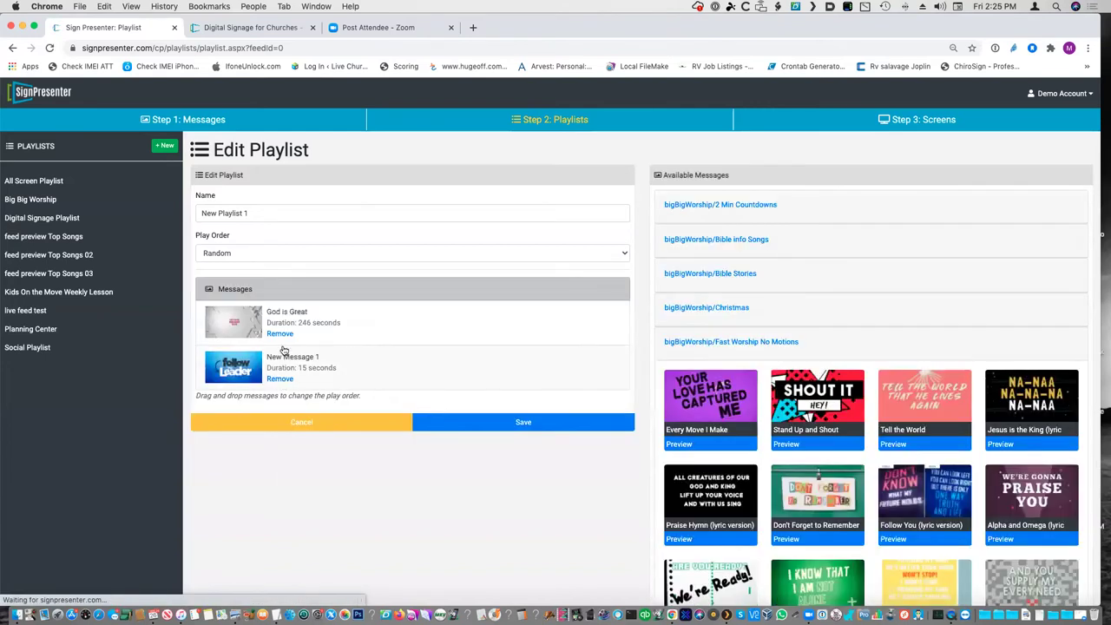
{"action": "left_click", "coordinate": [282, 334]}
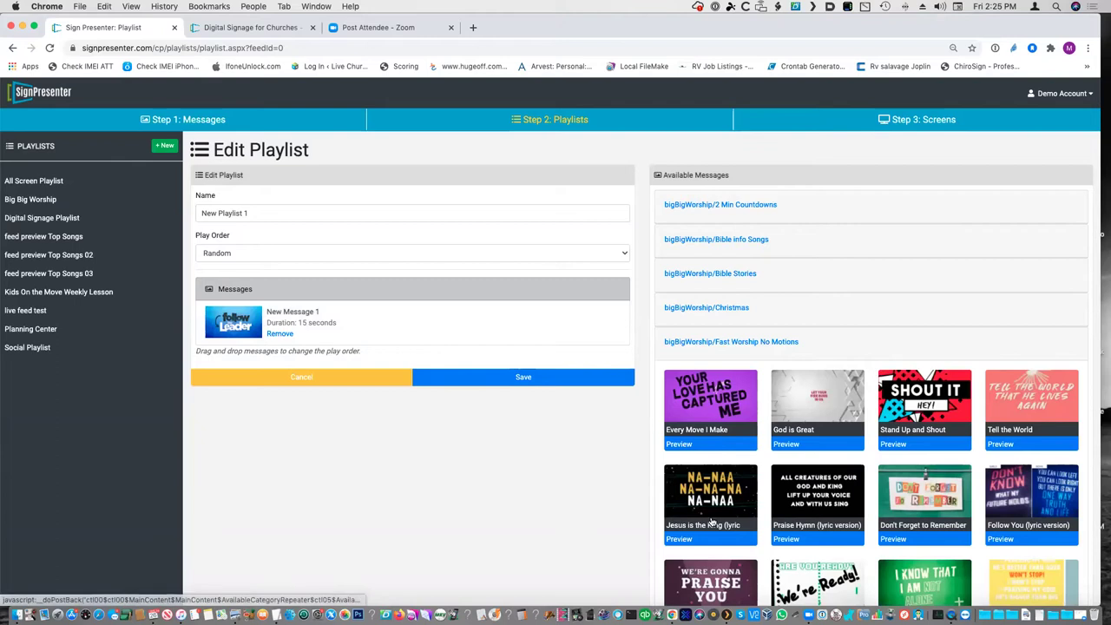
- Preview Every Move I Make, then save New Playlist 1
{"action": "left_click", "coordinate": [709, 445]}
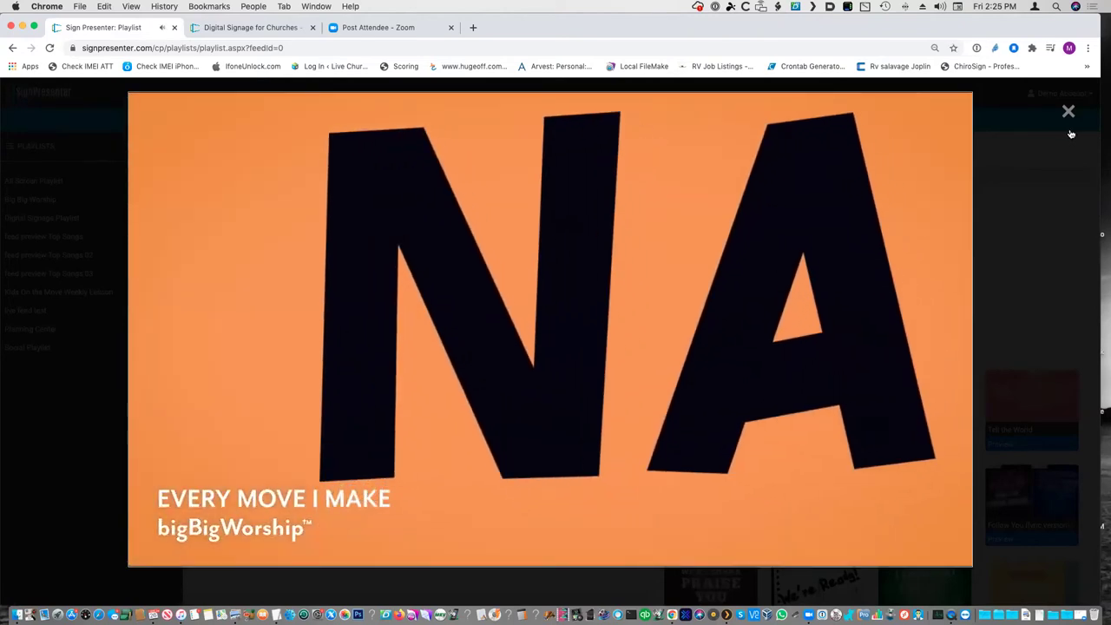
{"action": "left_click", "coordinate": [1069, 112]}
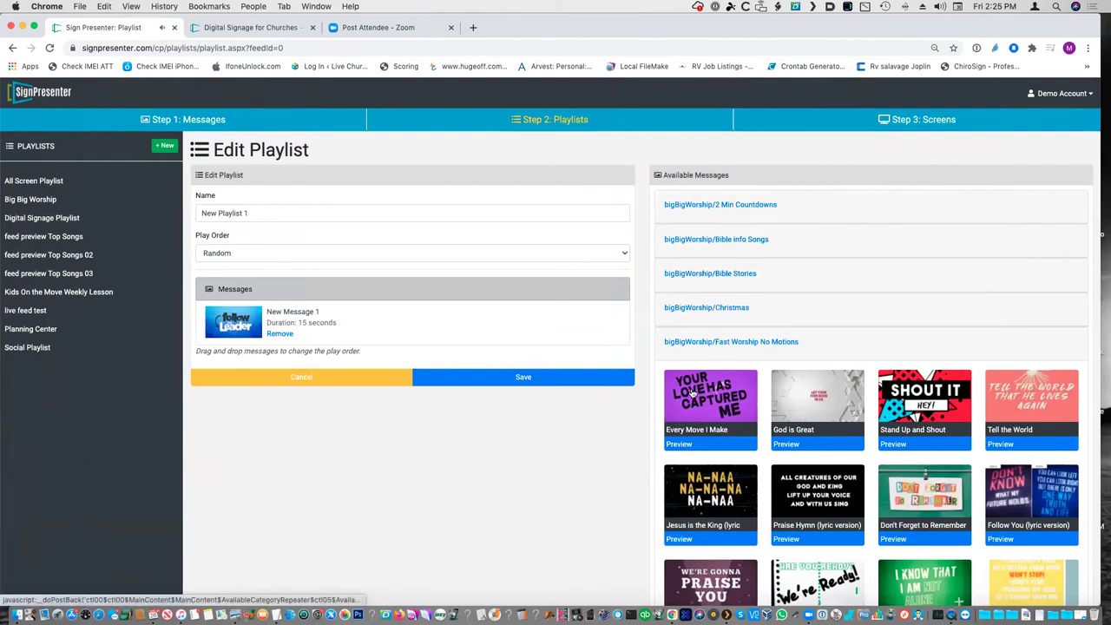
{"action": "left_click", "coordinate": [524, 378]}
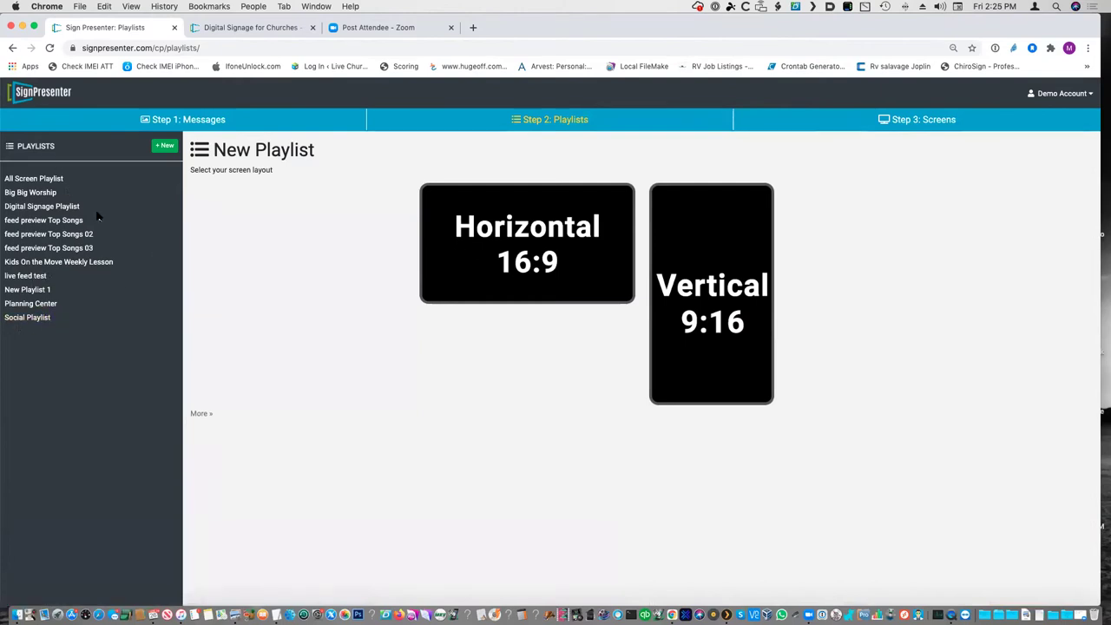
- Open Kids On the Move Weekly Lesson, collapse 2 Min Countdowns, and expand Kids On the Move:/ Graphics Updated Weekly
{"action": "left_click", "coordinate": [37, 209]}
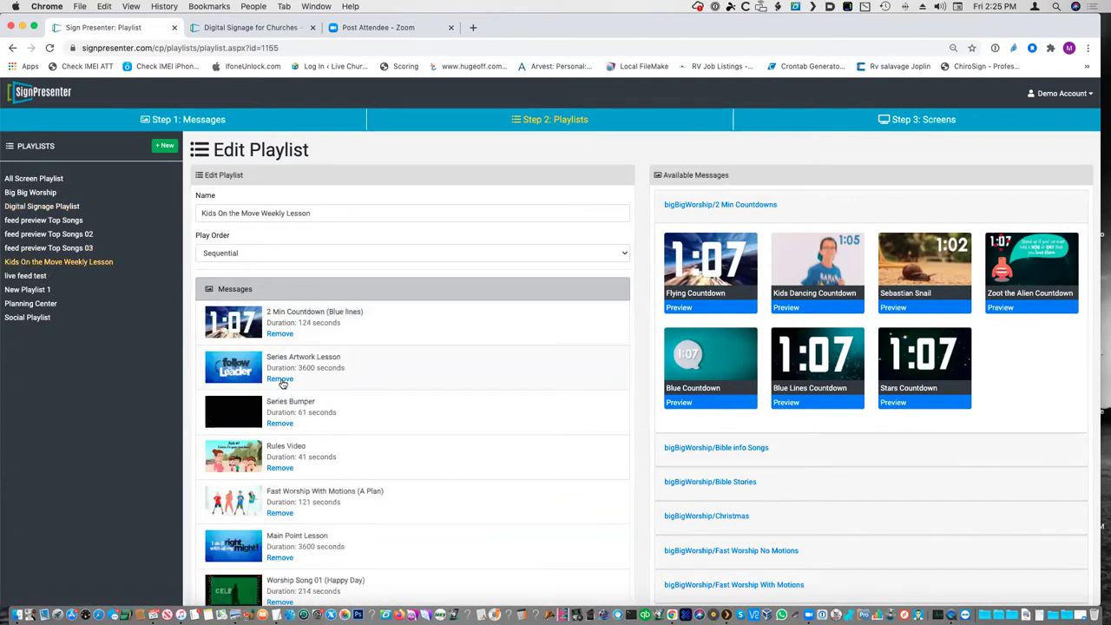
{"action": "scroll", "coordinate": [330, 281], "scroll_direction": "down", "scroll_amount": 5}
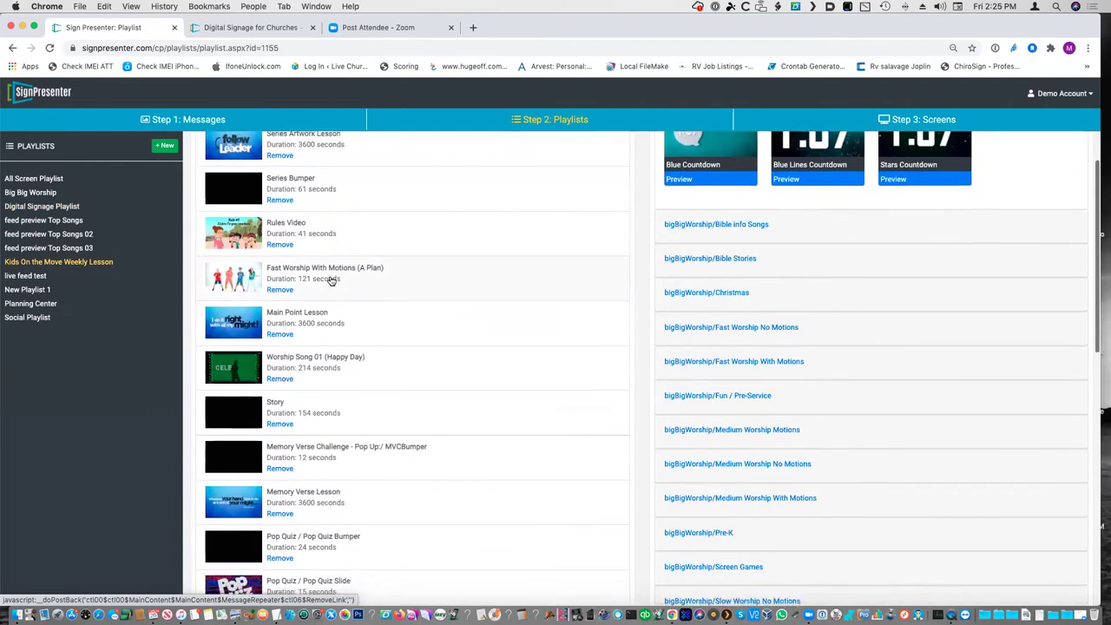
{"action": "scroll", "coordinate": [330, 282], "scroll_direction": "up", "scroll_amount": 5}
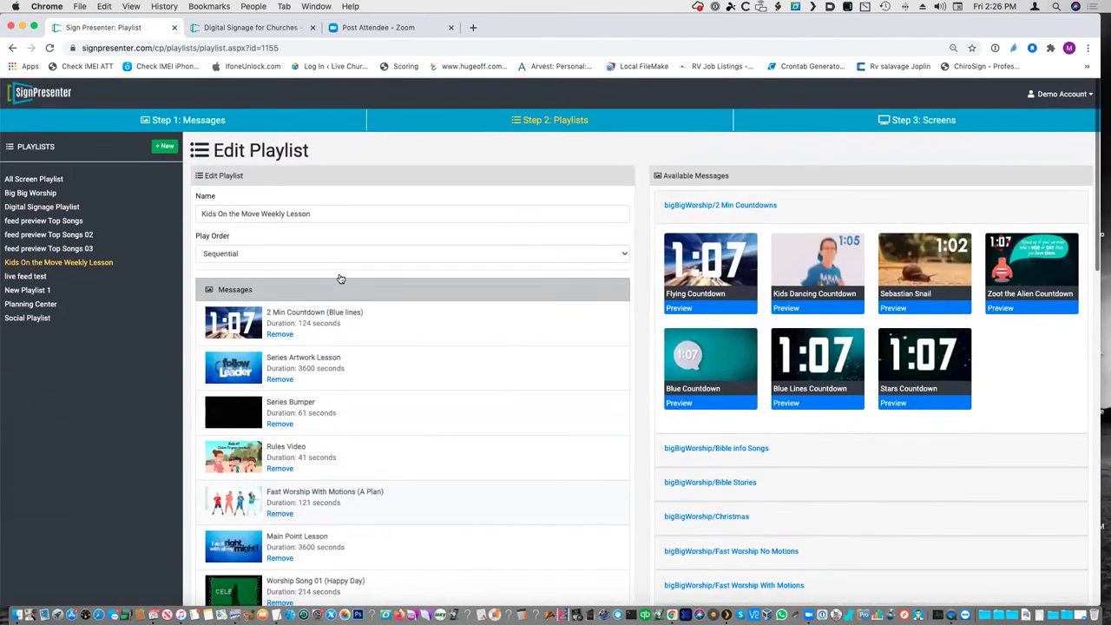
{"action": "left_click", "coordinate": [697, 204]}
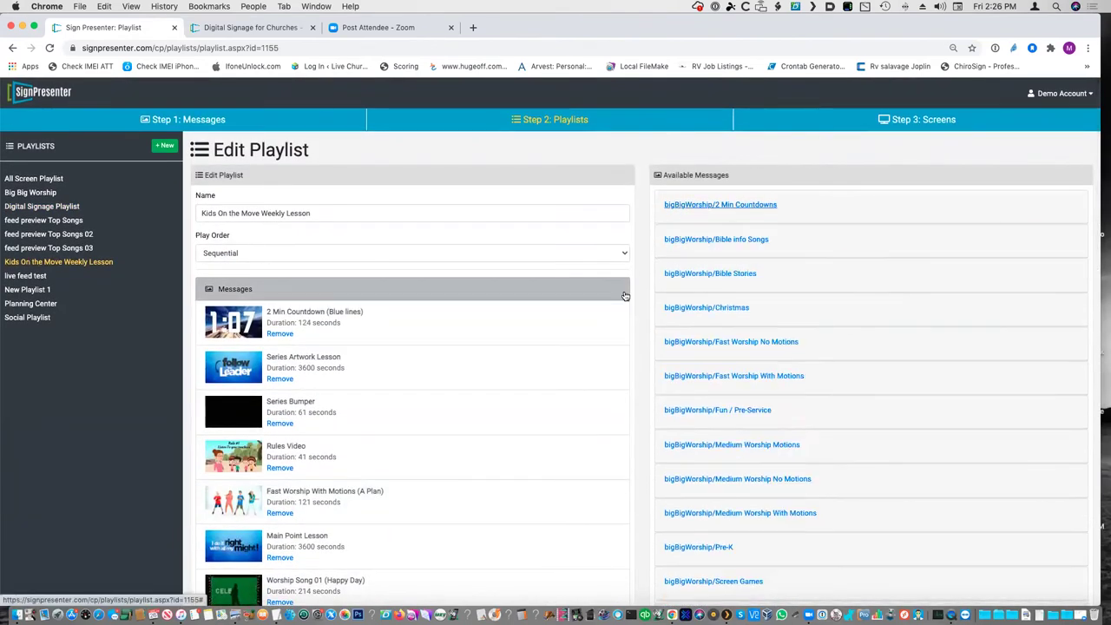
{"action": "scroll", "coordinate": [625, 296], "scroll_direction": "down", "scroll_amount": 2}
{"action": "scroll", "coordinate": [625, 296], "scroll_direction": "down", "scroll_amount": 1}
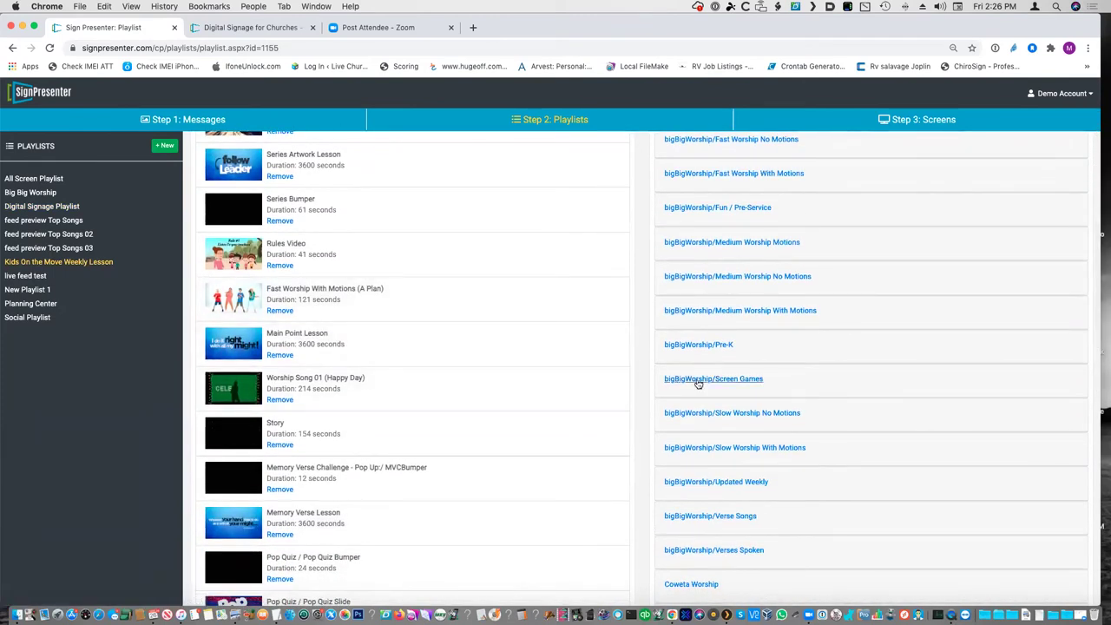
{"action": "scroll", "coordinate": [697, 382], "scroll_direction": "down", "scroll_amount": 10}
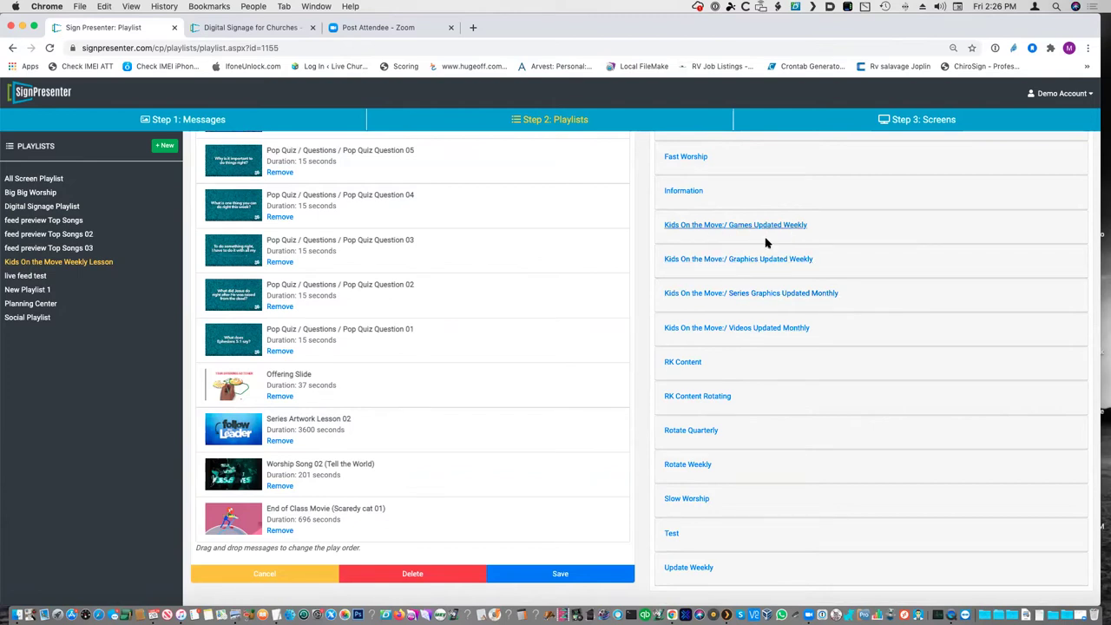
{"action": "left_click", "coordinate": [743, 260]}
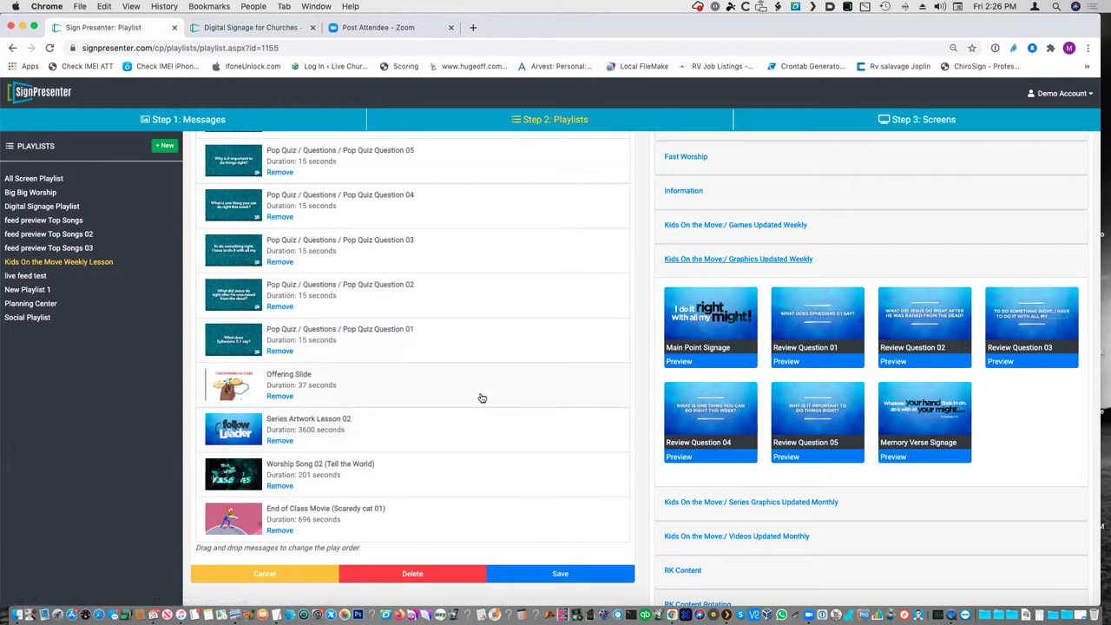
{"action": "left_click", "coordinate": [679, 327]}
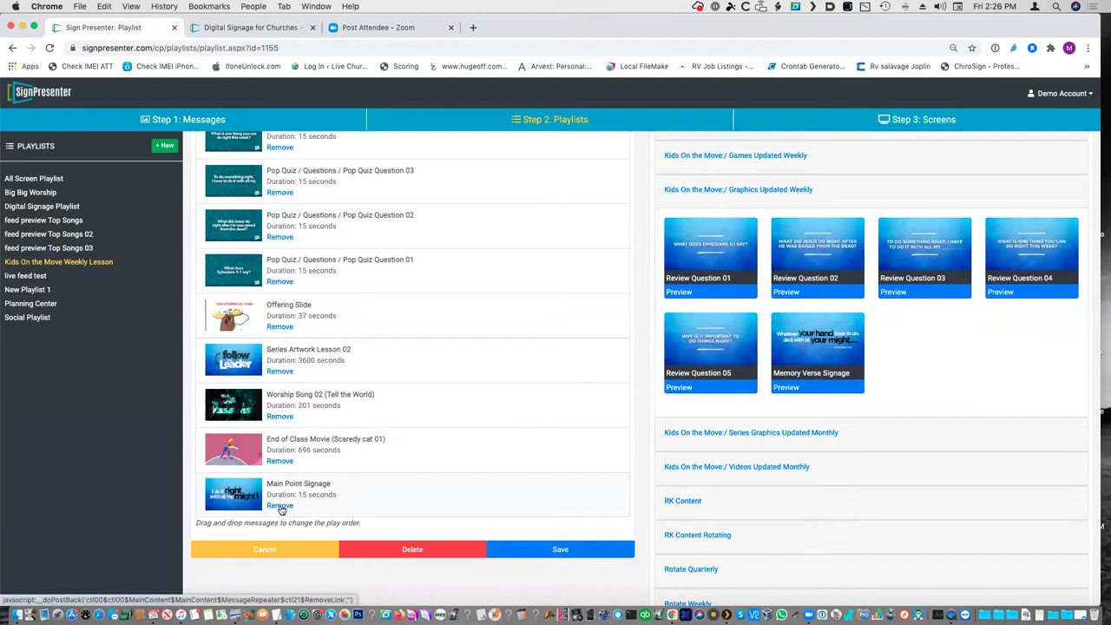
{"action": "left_click", "coordinate": [279, 507]}
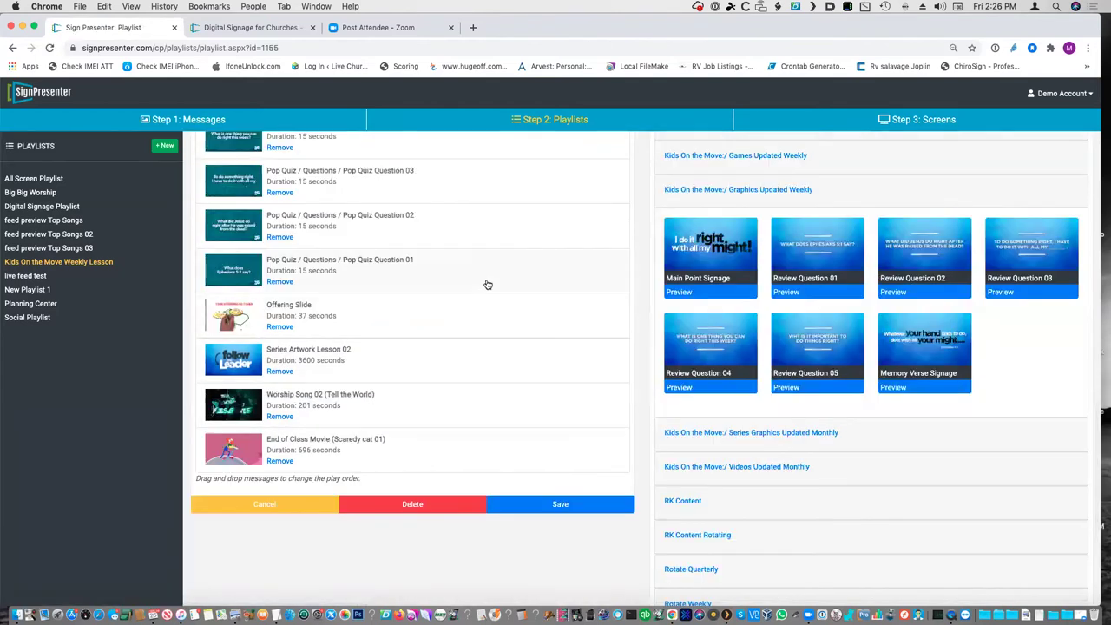
{"action": "scroll", "coordinate": [487, 284], "scroll_direction": "up", "scroll_amount": 10}
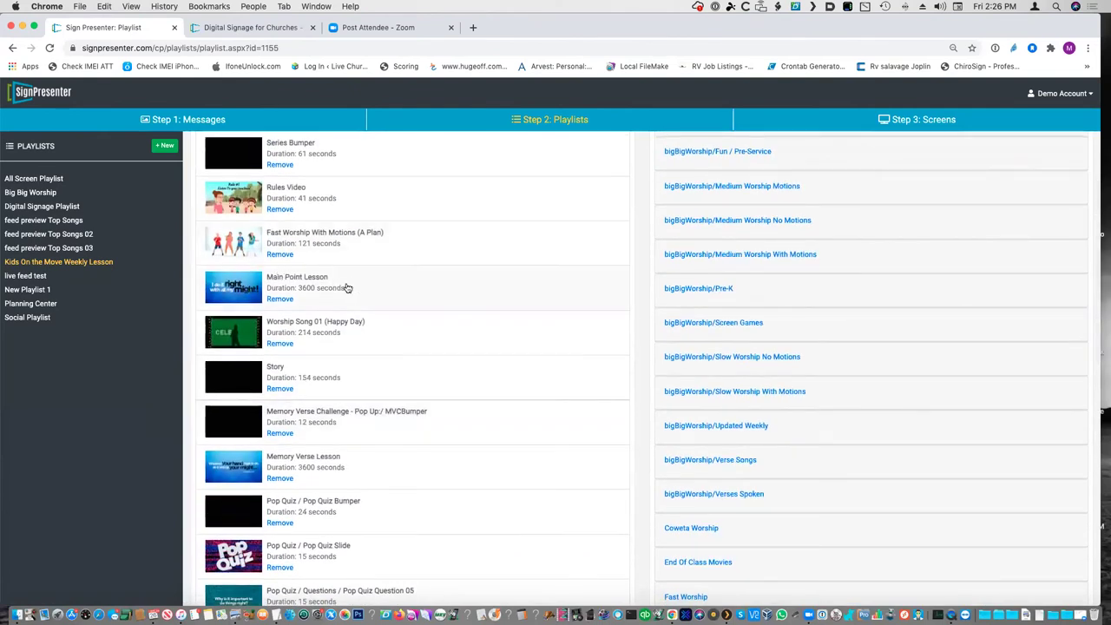
{"action": "scroll", "coordinate": [400, 328], "scroll_direction": "up", "scroll_amount": 4}
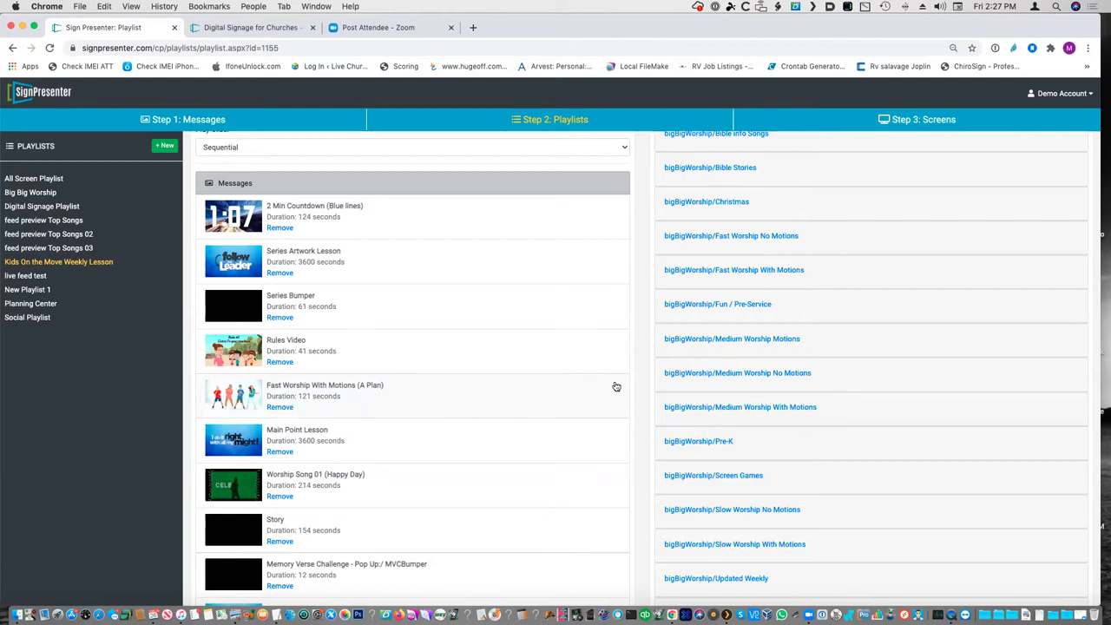
{"action": "scroll", "coordinate": [616, 386], "scroll_direction": "down", "scroll_amount": 1}
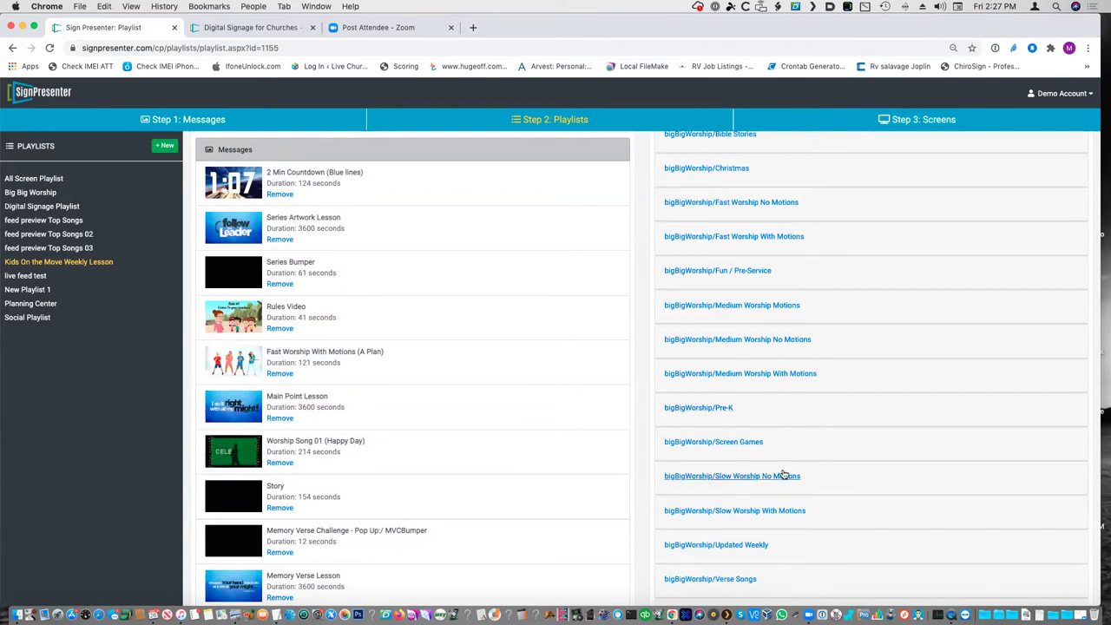
{"action": "scroll", "coordinate": [784, 476], "scroll_direction": "down", "scroll_amount": 5}
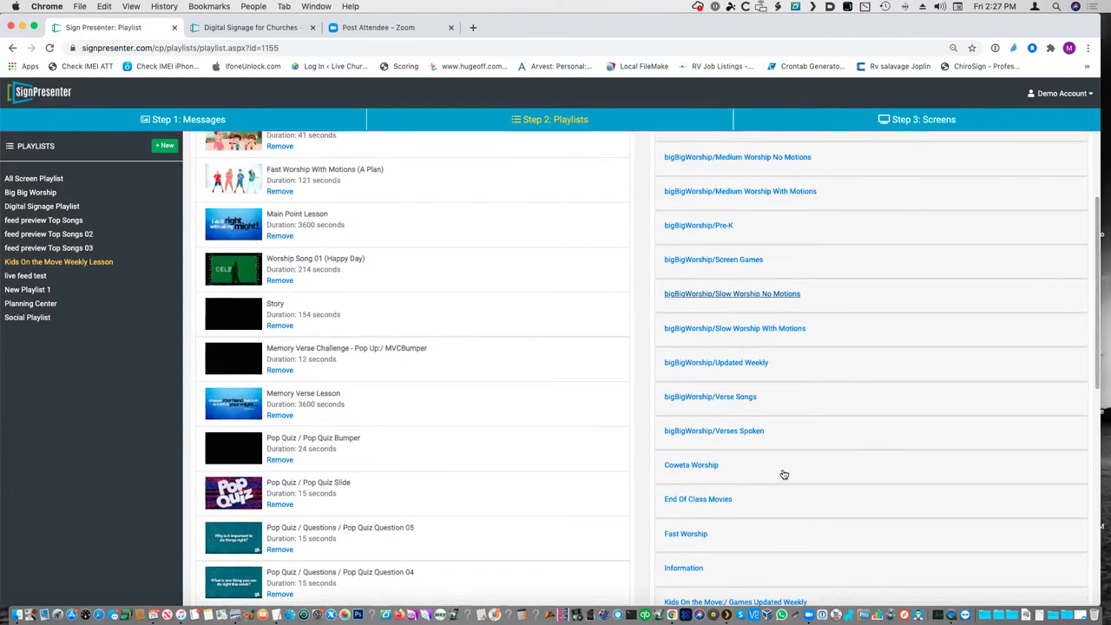
{"action": "scroll", "coordinate": [784, 475], "scroll_direction": "down", "scroll_amount": 3}
{"action": "scroll", "coordinate": [784, 475], "scroll_direction": "up", "scroll_amount": 5}
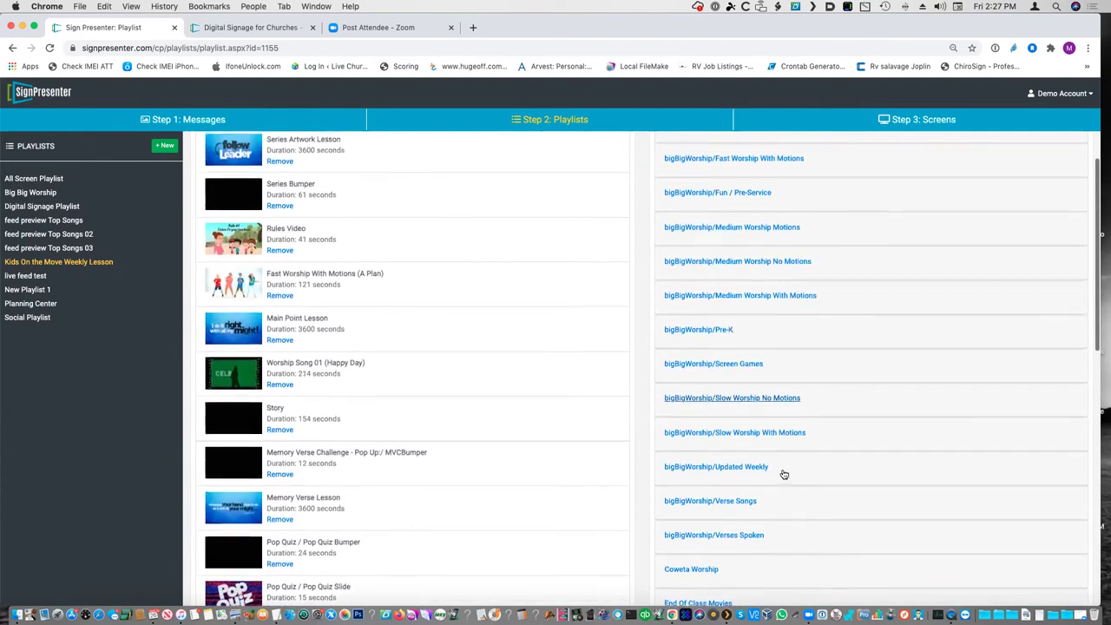
{"action": "scroll", "coordinate": [784, 475], "scroll_direction": "up", "scroll_amount": 2}
{"action": "scroll", "coordinate": [783, 474], "scroll_direction": "down", "scroll_amount": 4}
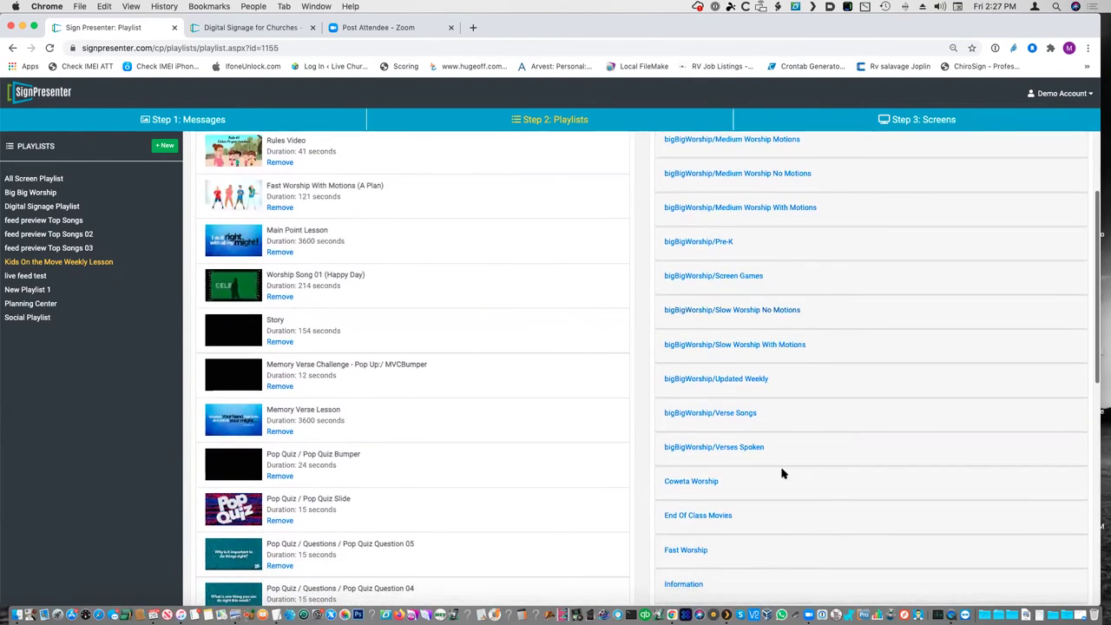
{"action": "left_click", "coordinate": [752, 379]}
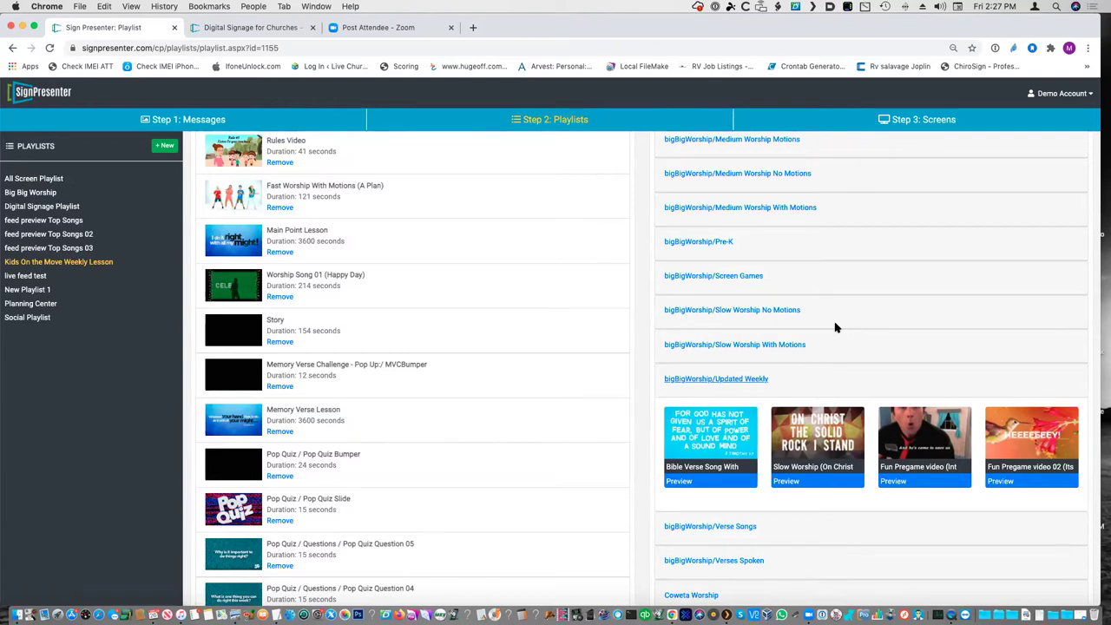
{"action": "left_click", "coordinate": [1023, 481]}
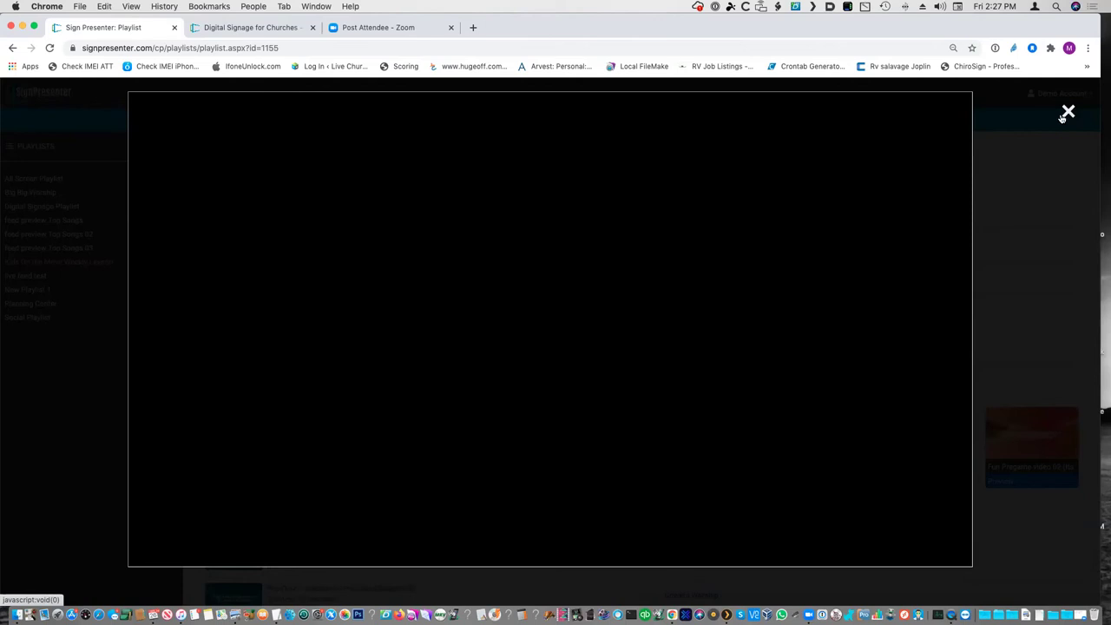
{"action": "left_click", "coordinate": [1069, 114]}
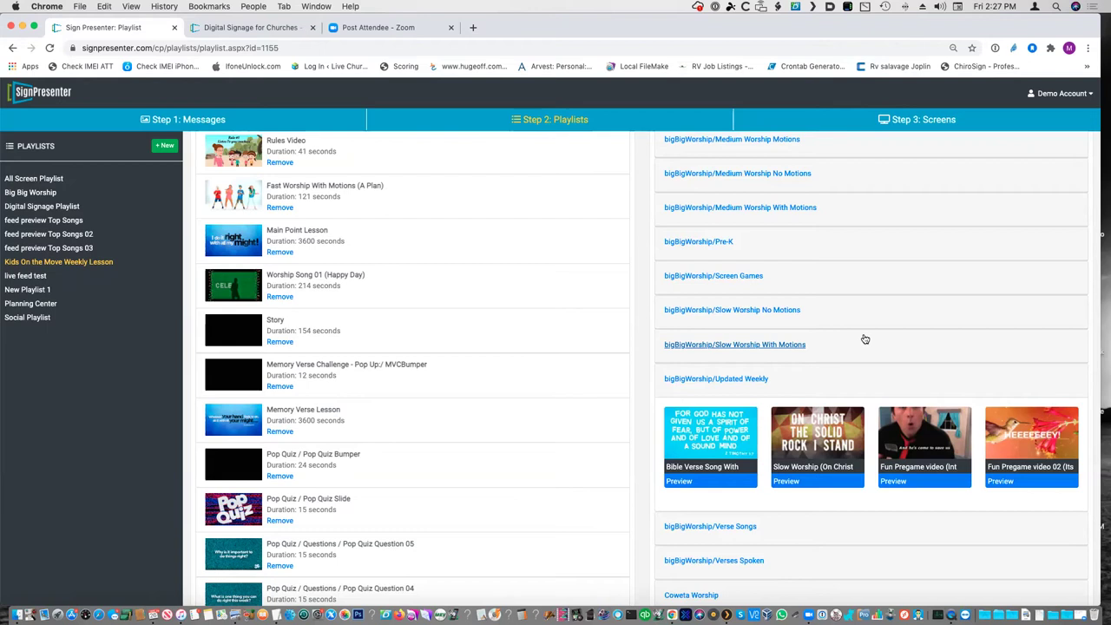
{"action": "scroll", "coordinate": [487, 433], "scroll_direction": "down", "scroll_amount": 10}
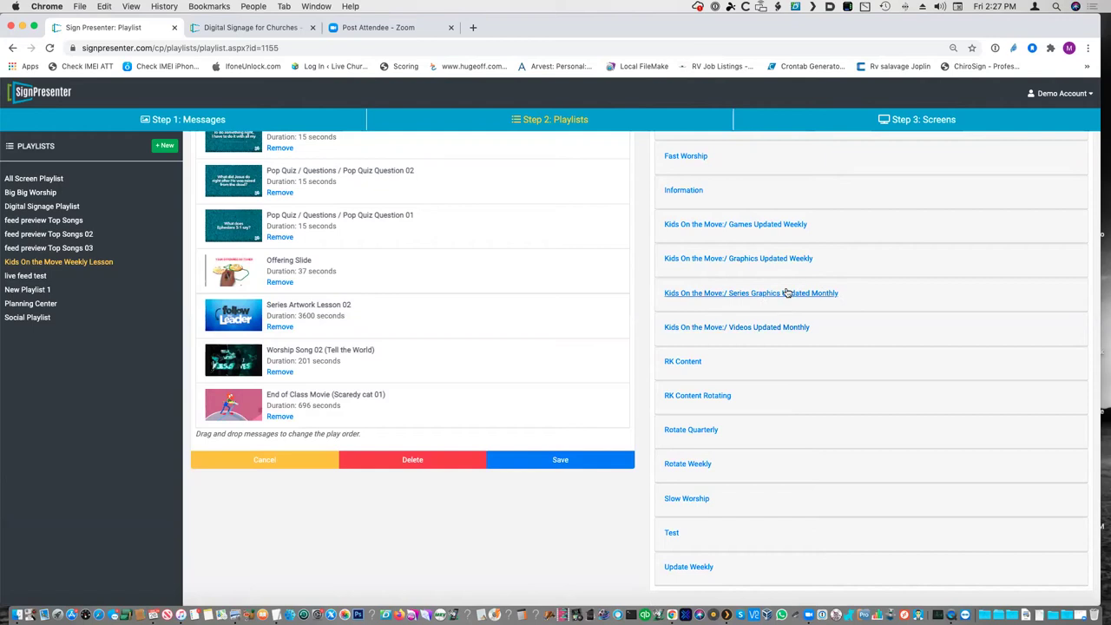
- Save the changes to the Kids On the Move Weekly Lesson playlist
{"action": "left_click", "coordinate": [593, 461]}
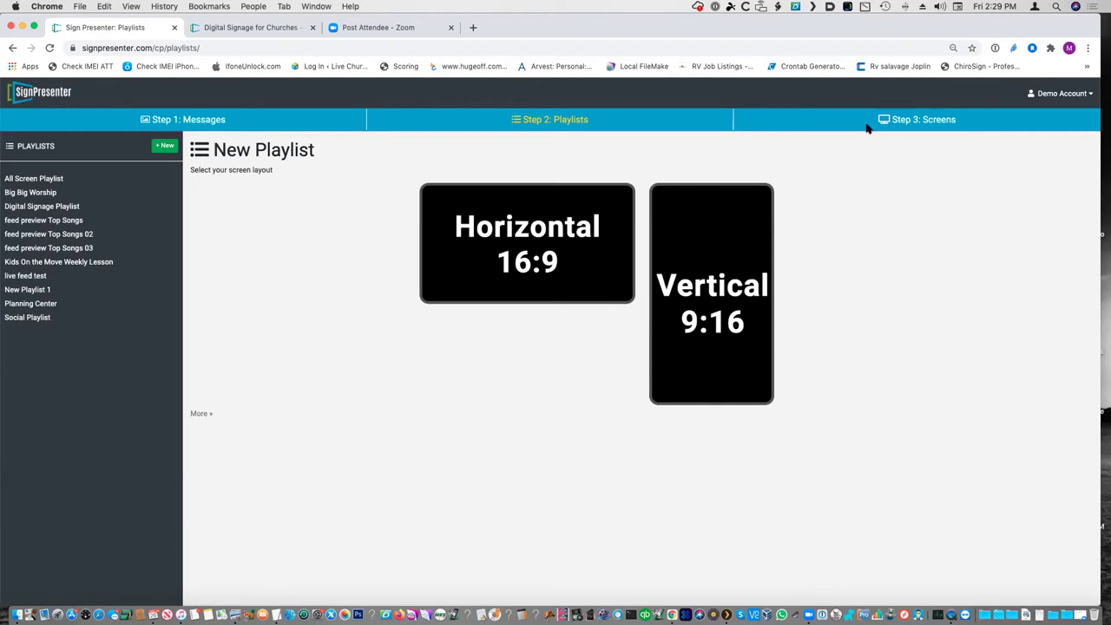
- In Screens, start and cancel a new screen, then open Screen 1 Inside Classroom
{"action": "left_click", "coordinate": [896, 119]}
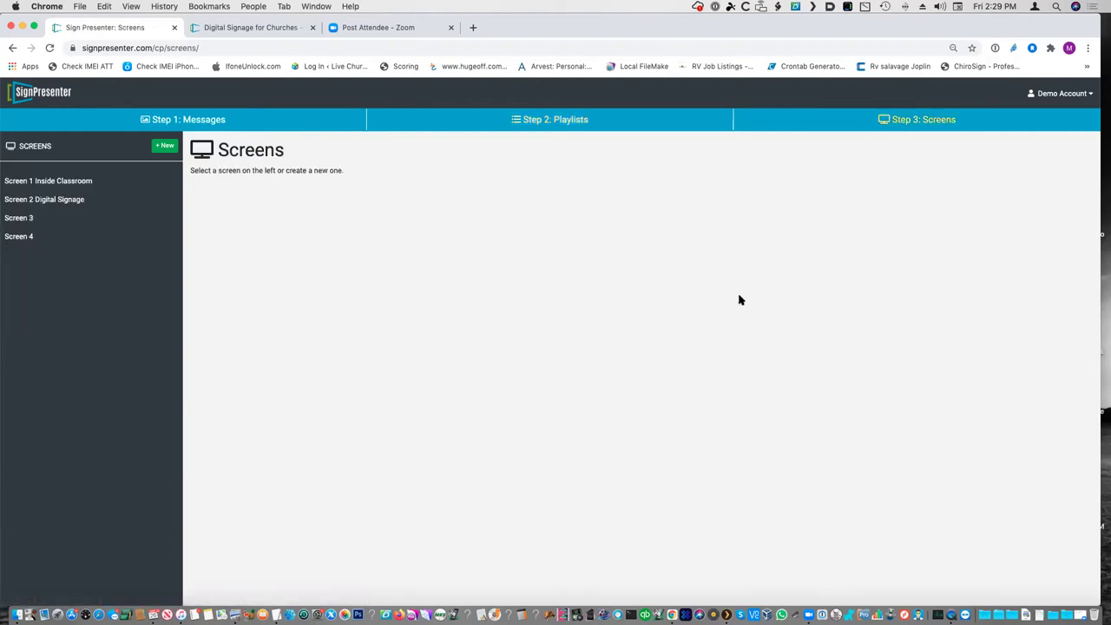
{"action": "left_click", "coordinate": [62, 184]}
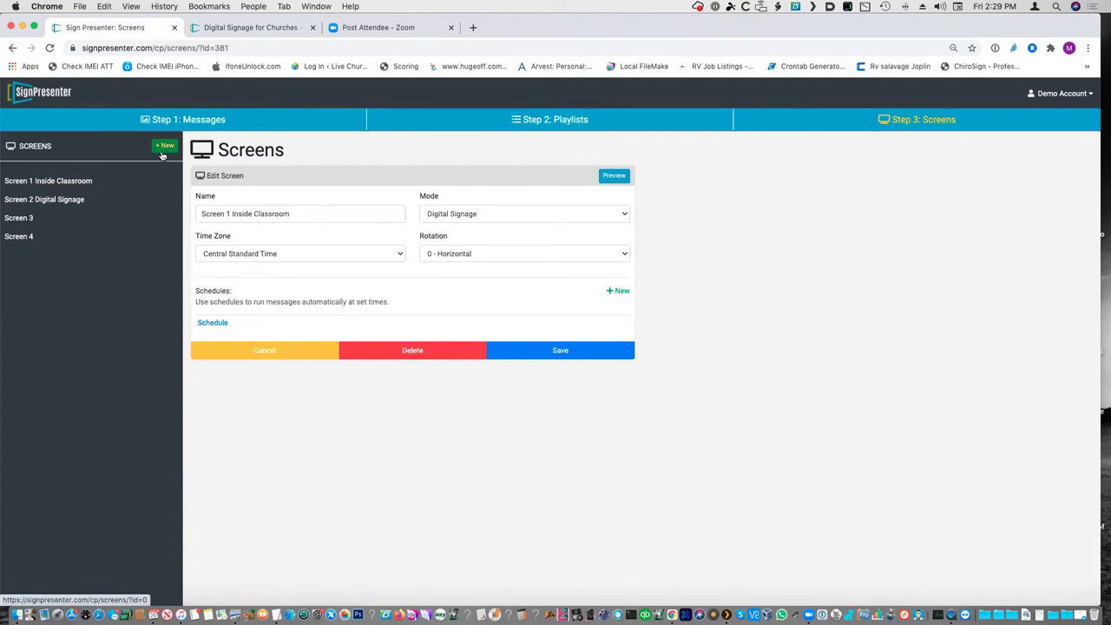
{"action": "left_click", "coordinate": [164, 149]}
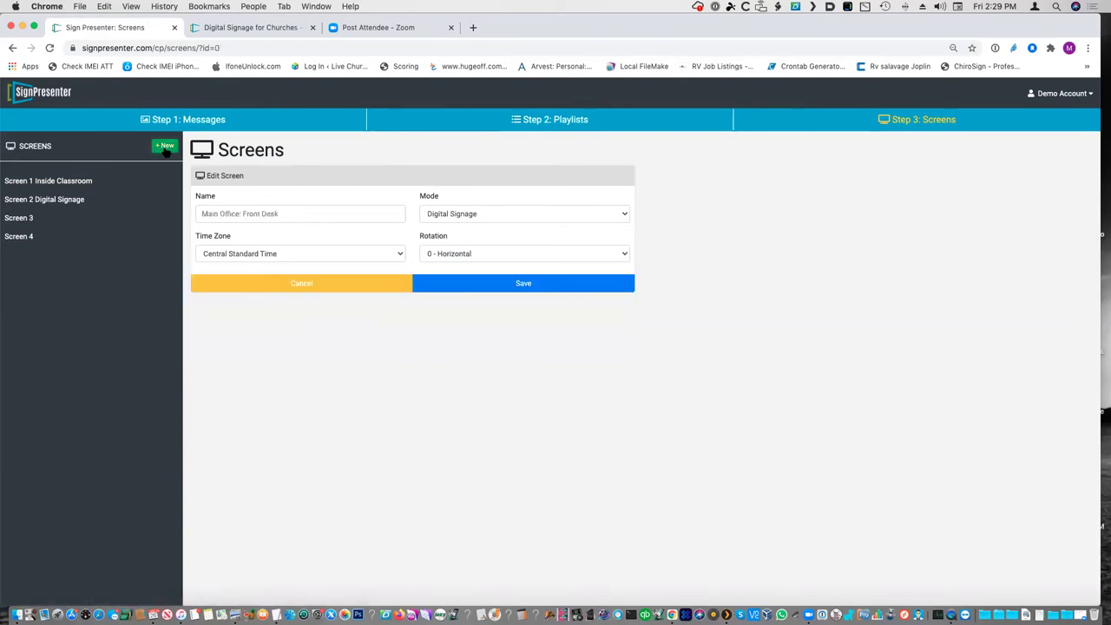
{"action": "left_click", "coordinate": [296, 218]}
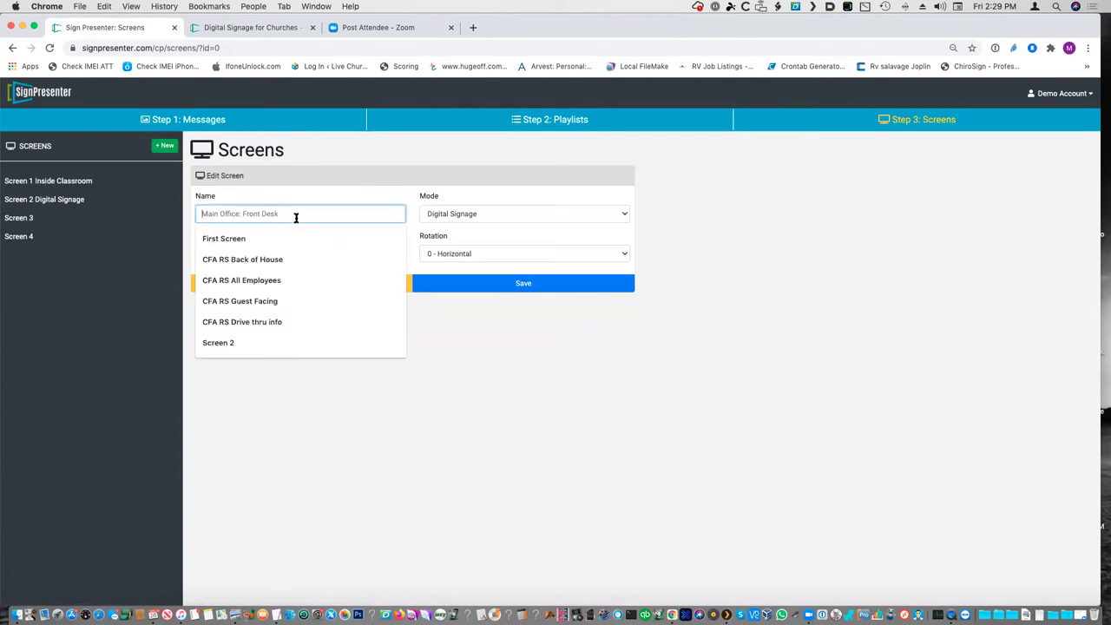
{"action": "left_click", "coordinate": [506, 382]}
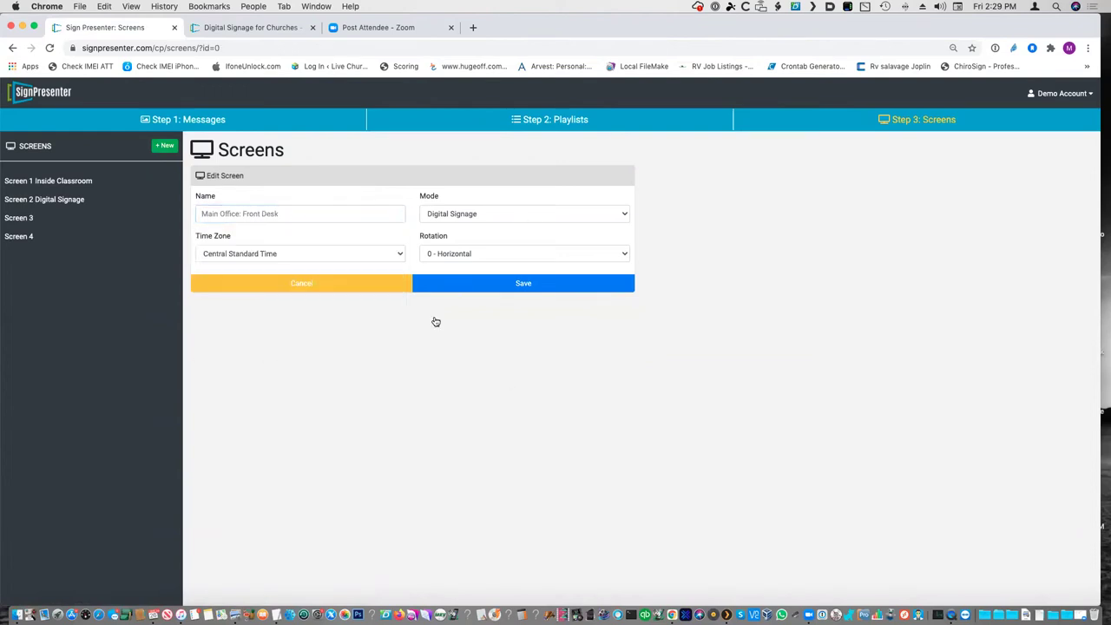
{"action": "left_click", "coordinate": [327, 289]}
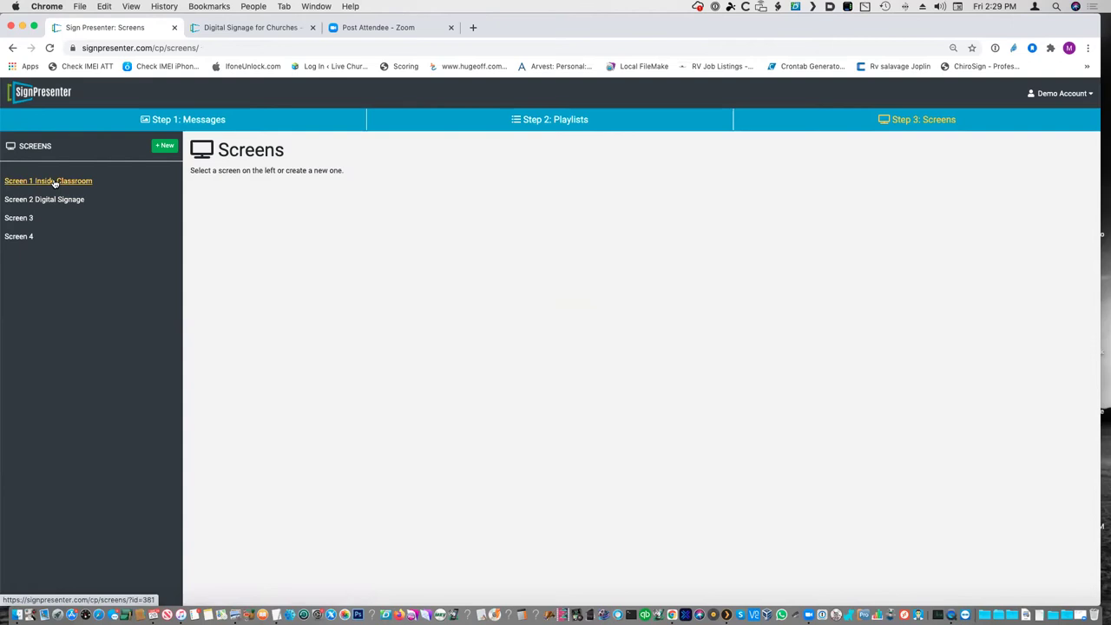
{"action": "left_click", "coordinate": [54, 182]}
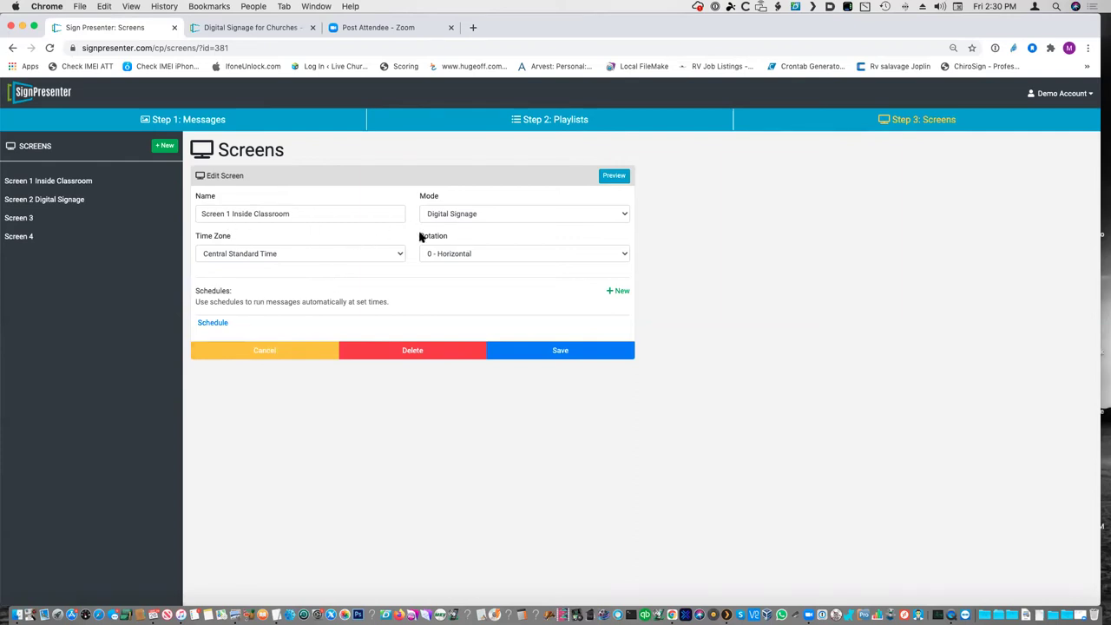
- Open Screen 1's schedule and try a Sunday time block, then discard it
{"action": "left_click", "coordinate": [219, 325]}
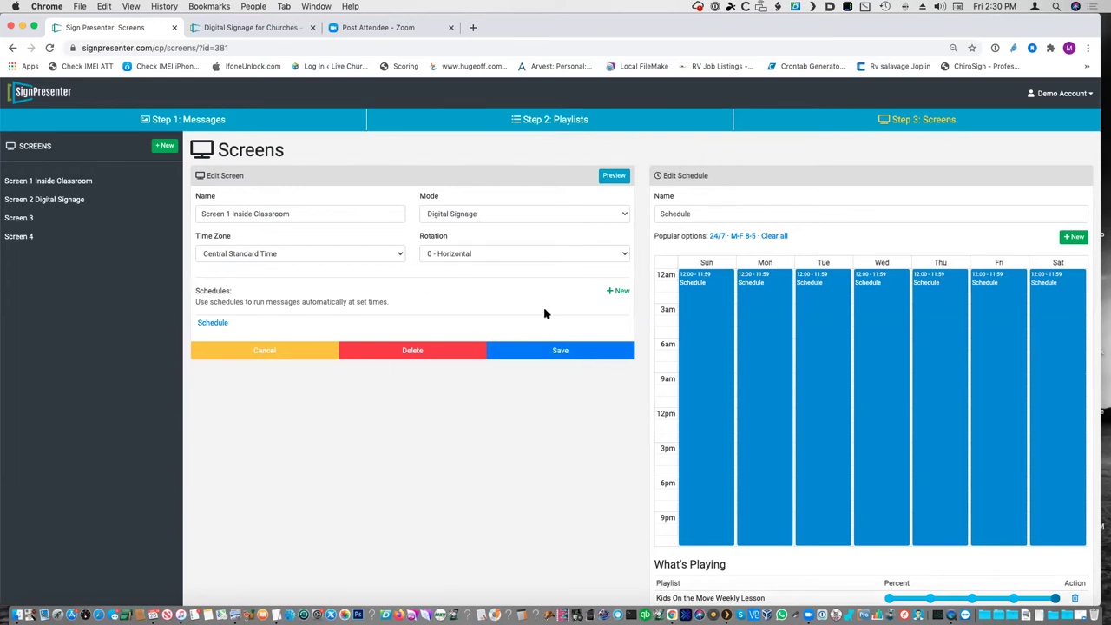
{"action": "scroll", "coordinate": [544, 313], "scroll_direction": "down", "scroll_amount": 3}
{"action": "scroll", "coordinate": [545, 314], "scroll_direction": "up", "scroll_amount": 3}
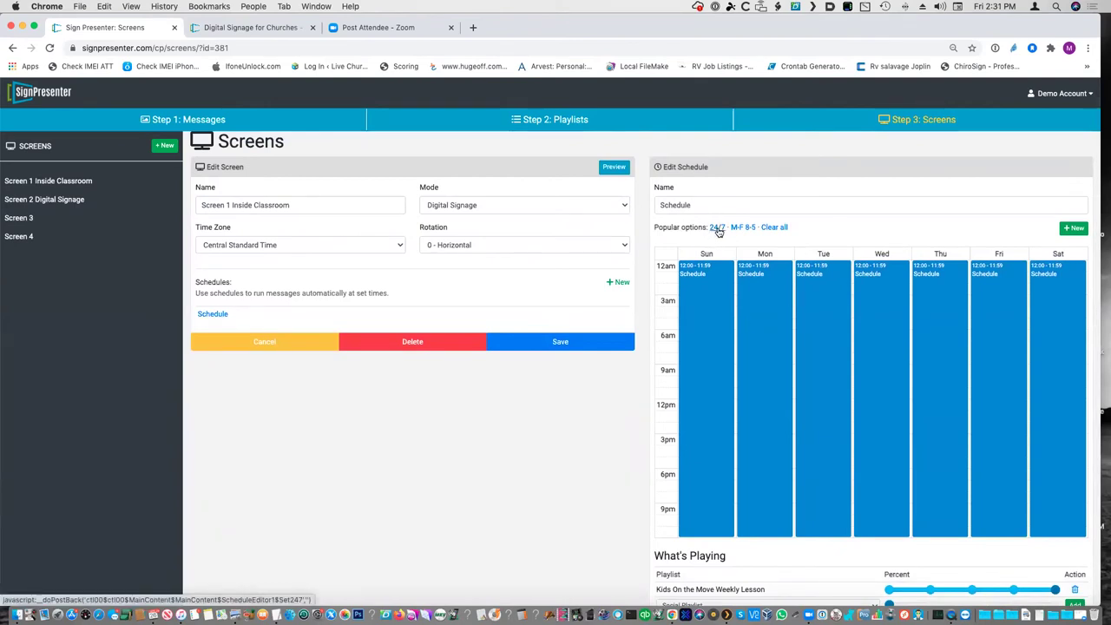
{"action": "scroll", "coordinate": [740, 376], "scroll_direction": "down", "scroll_amount": 2}
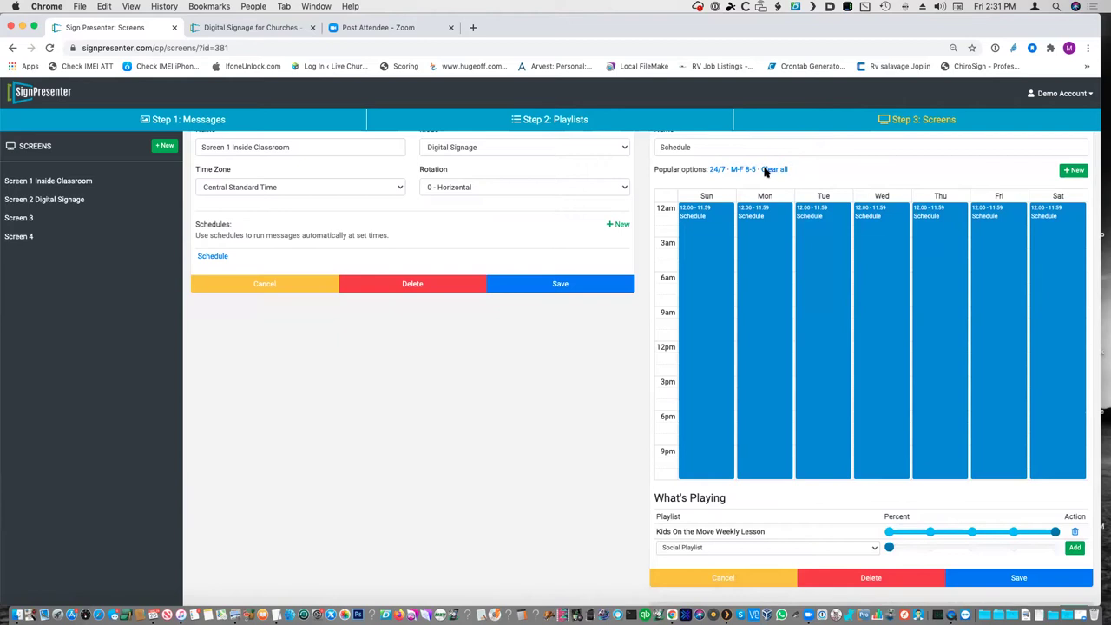
{"action": "left_click", "coordinate": [1075, 171]}
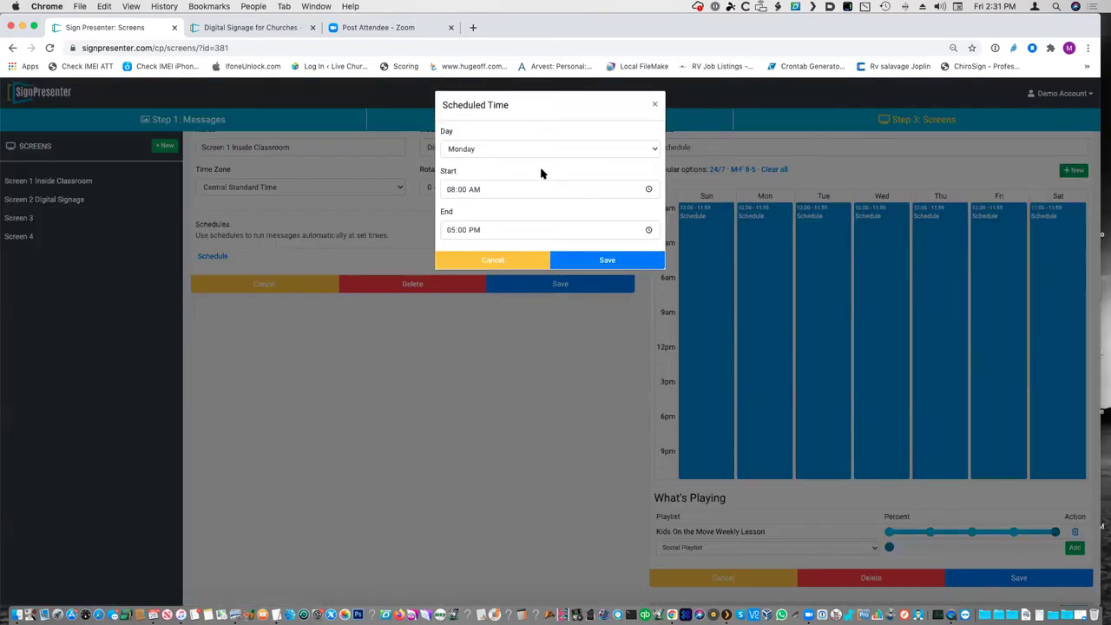
{"action": "left_click", "coordinate": [599, 149]}
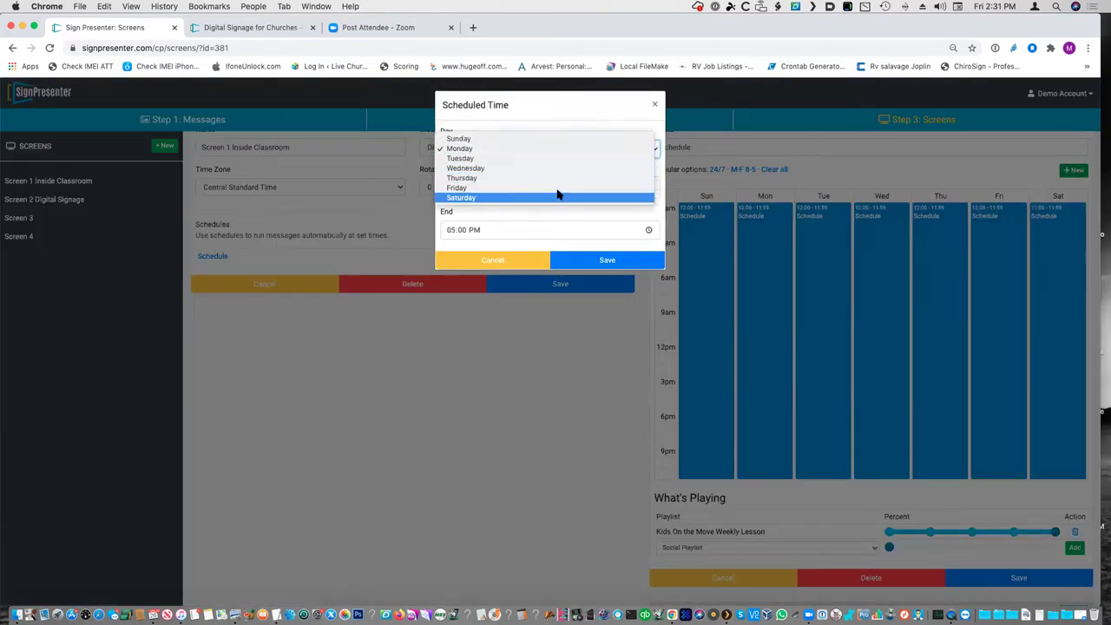
{"action": "left_click", "coordinate": [568, 139]}
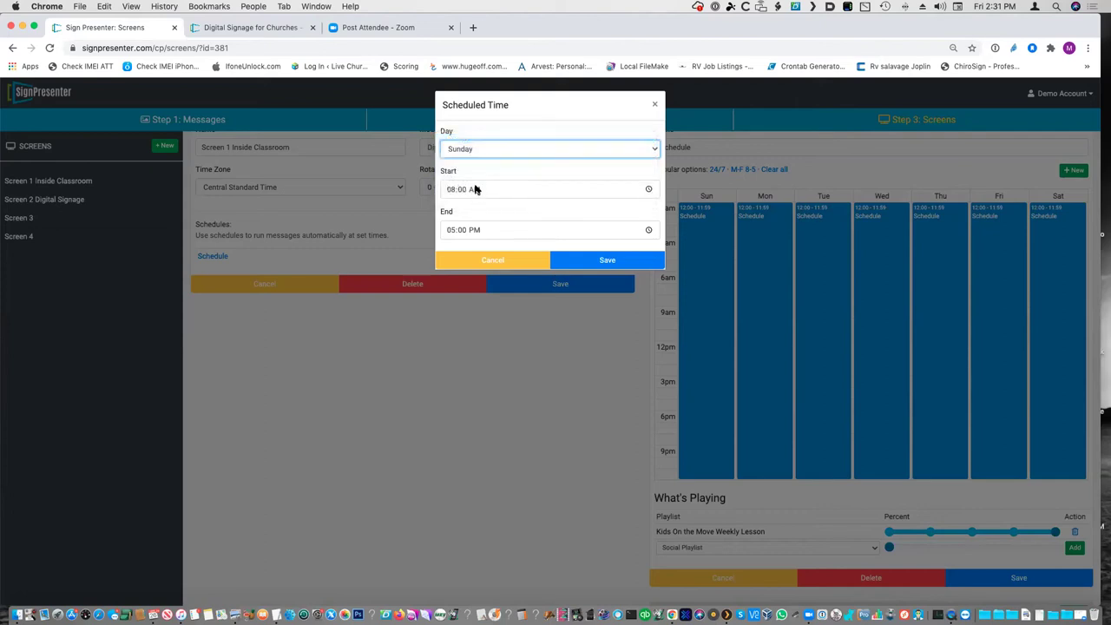
{"action": "left_click", "coordinate": [452, 190]}
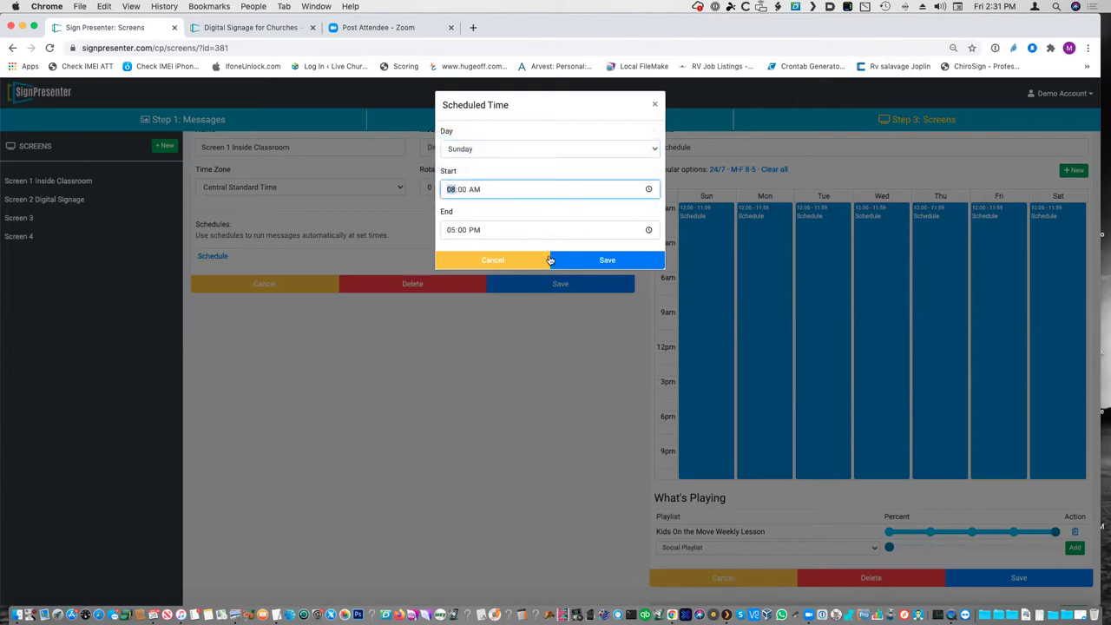
{"action": "left_click", "coordinate": [516, 263]}
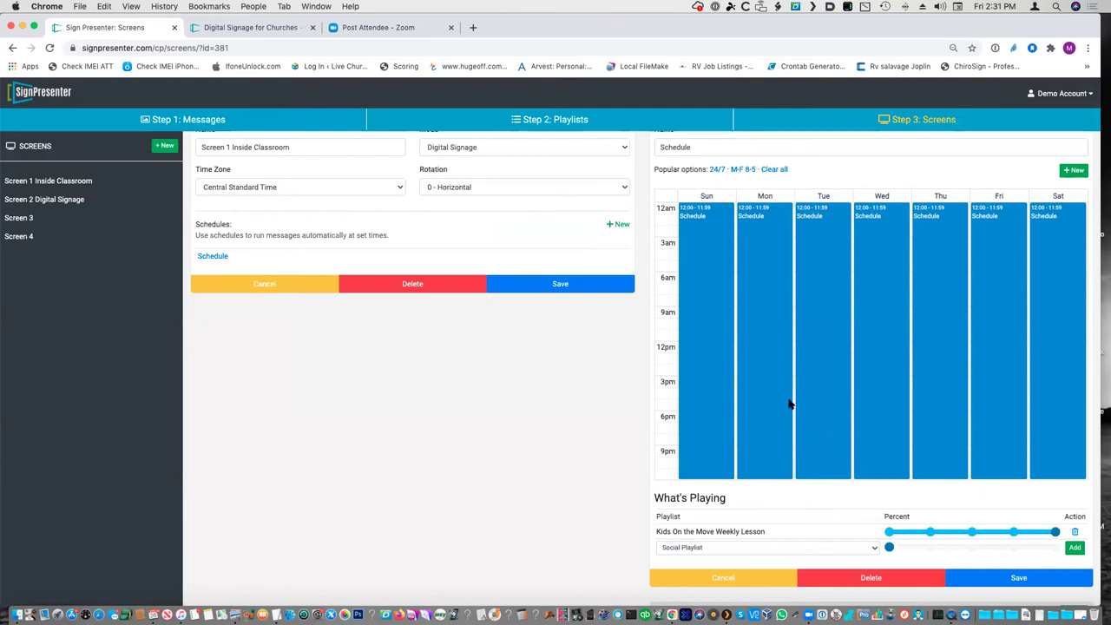
{"action": "scroll", "coordinate": [790, 404], "scroll_direction": "up", "scroll_amount": 2}
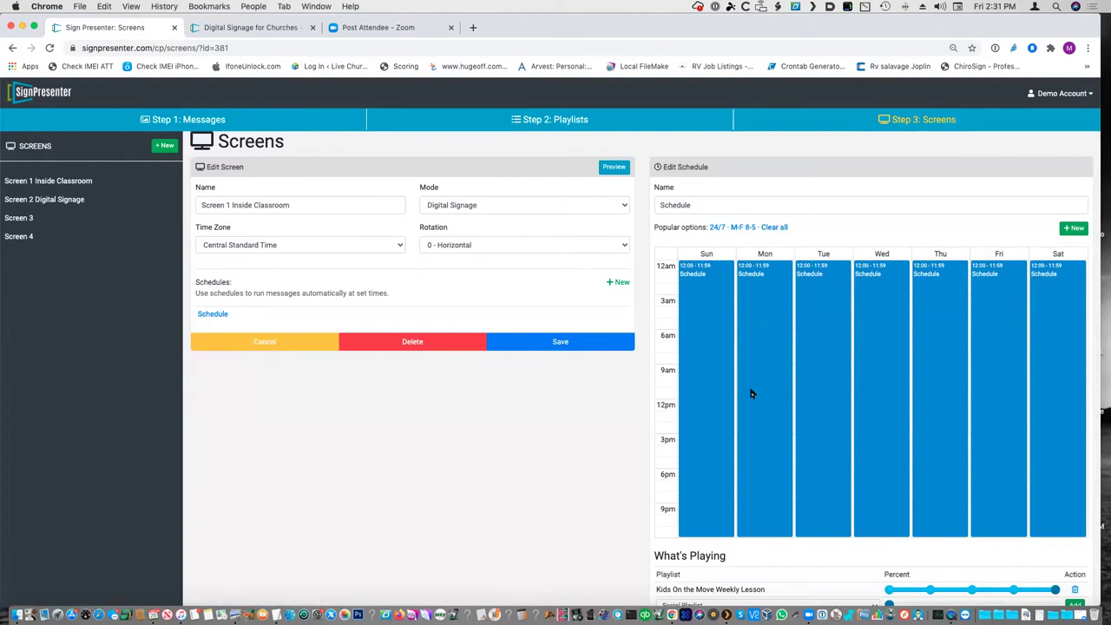
{"action": "scroll", "coordinate": [752, 394], "scroll_direction": "down", "scroll_amount": 4}
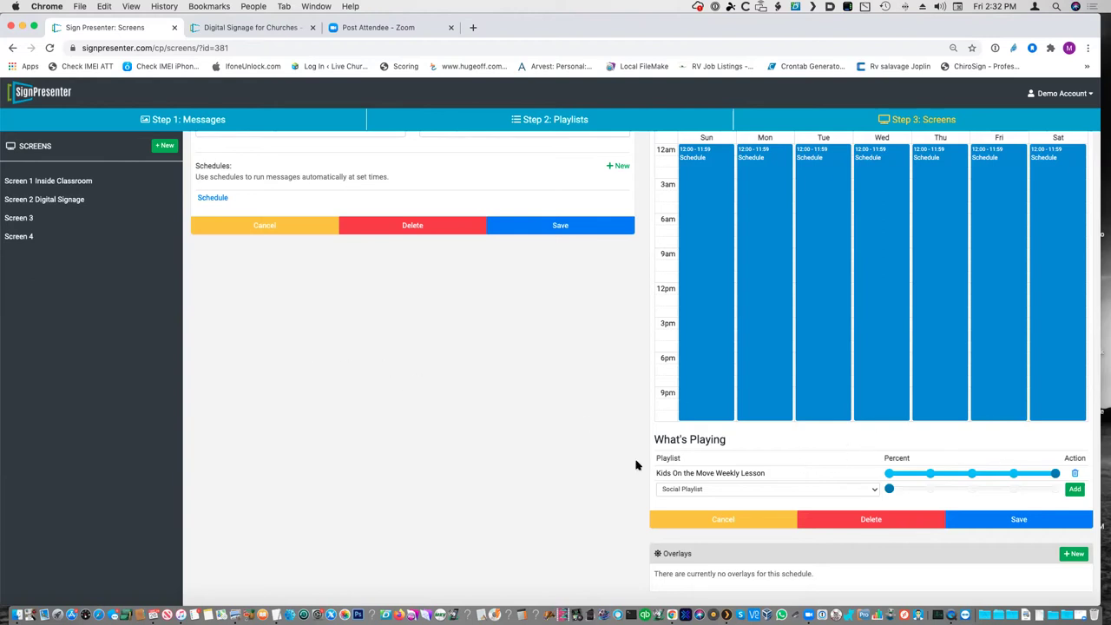
- Add Big Big Worship to What's Playing, adjust the percent split, then cancel the schedule
{"action": "left_click", "coordinate": [873, 491]}
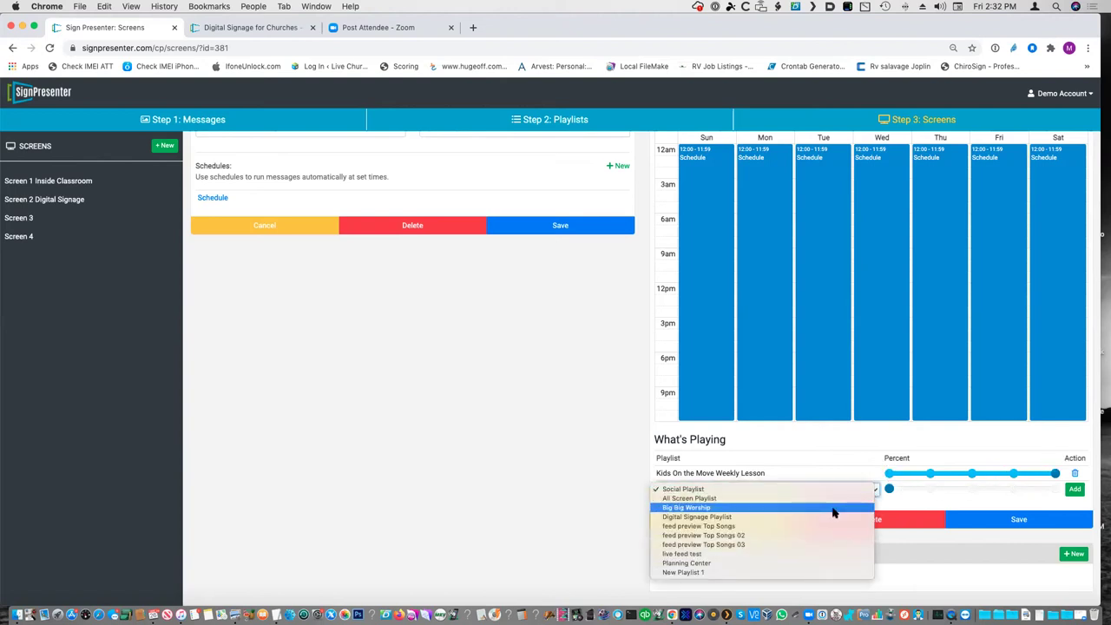
{"action": "left_click", "coordinate": [744, 508]}
{"action": "mouse_move", "coordinate": [894, 490]}
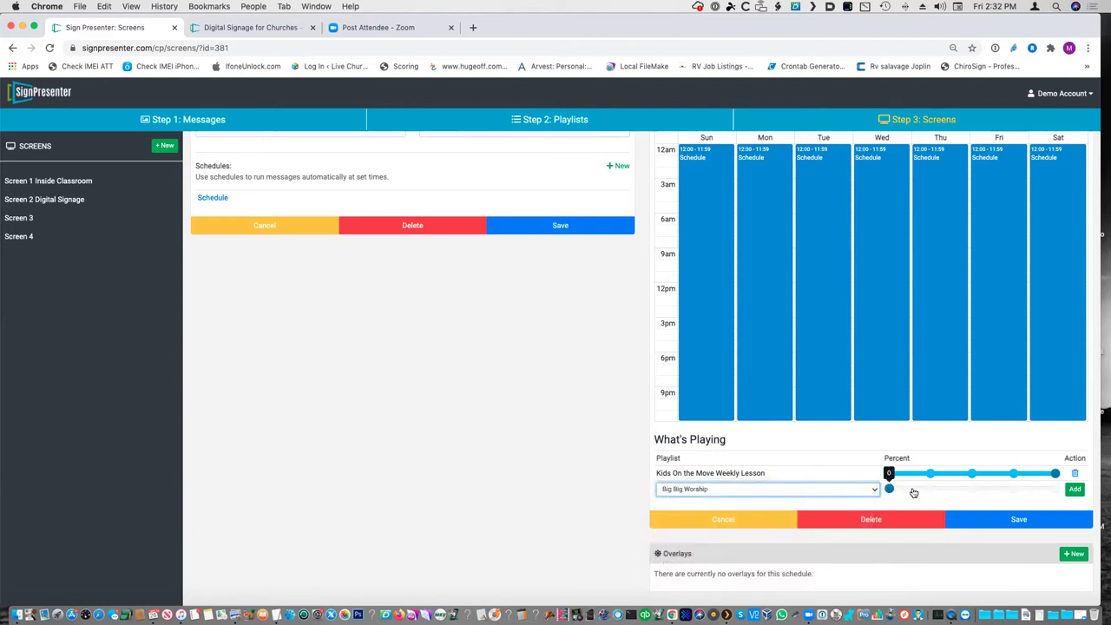
{"action": "left_click", "coordinate": [1075, 489]}
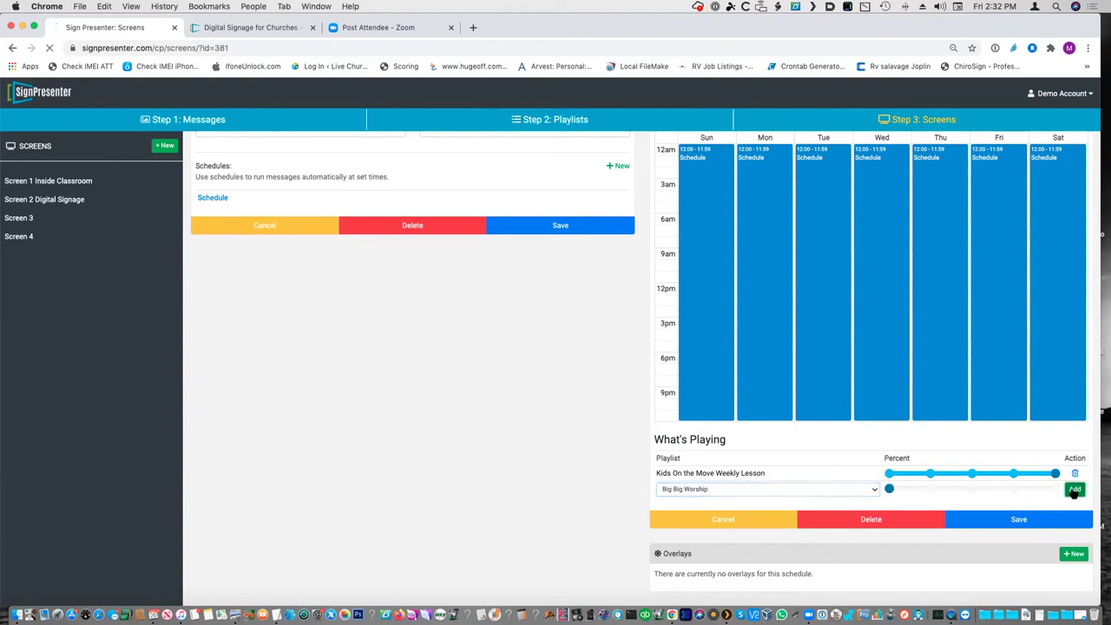
{"action": "scroll", "coordinate": [955, 539], "scroll_direction": "down", "scroll_amount": 3}
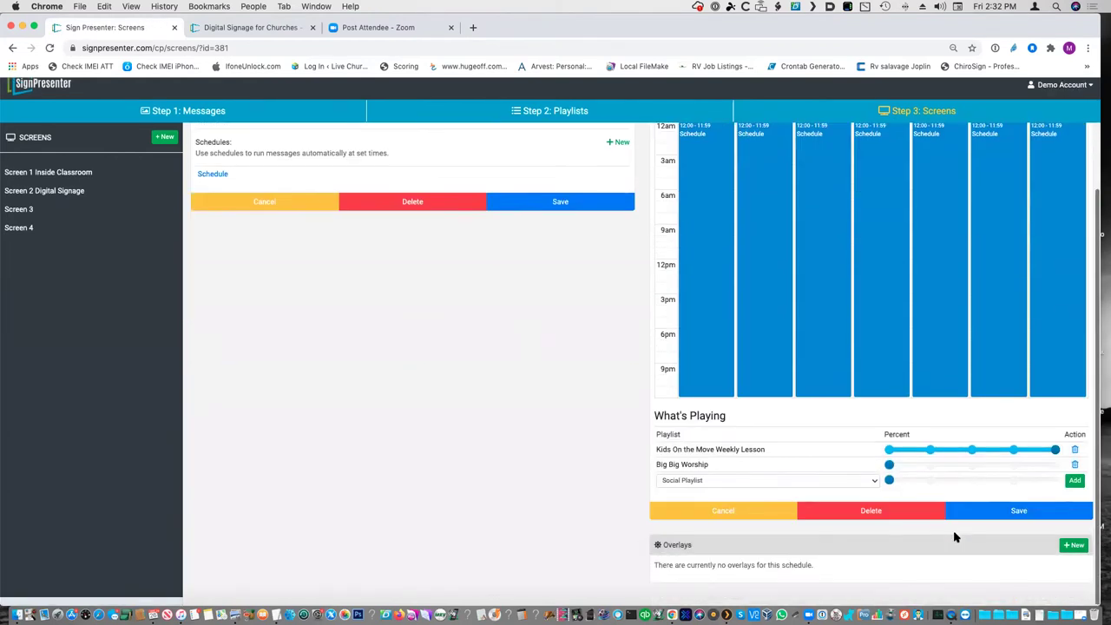
{"action": "mouse_move", "coordinate": [893, 474]}
{"action": "left_click_drag", "start_coordinate": [1055, 458], "coordinate": [1012, 463]}
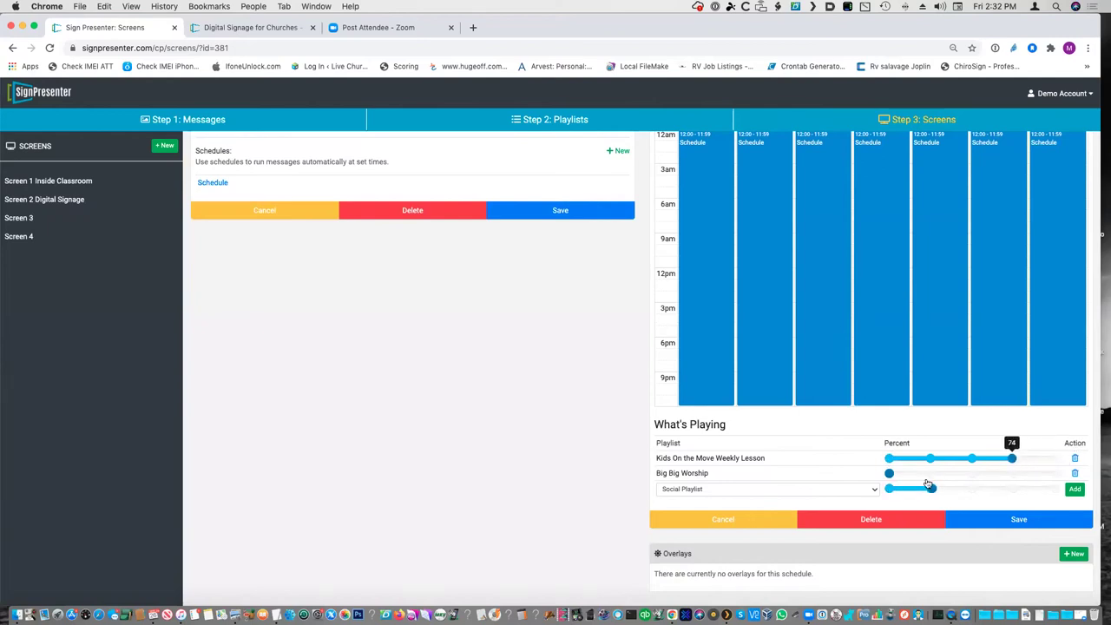
{"action": "mouse_move", "coordinate": [932, 491]}
{"action": "left_mouse_down"}
{"action": "mouse_move", "coordinate": [889, 491]}
{"action": "mouse_move", "coordinate": [931, 473]}
{"action": "left_mouse_up"}
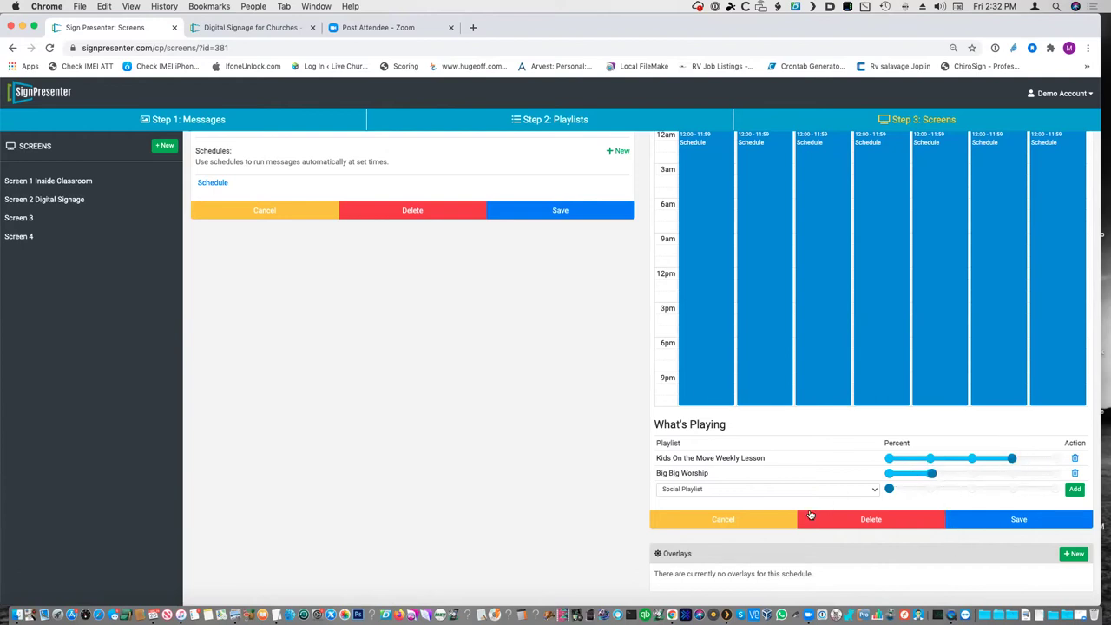
{"action": "left_click", "coordinate": [719, 519]}
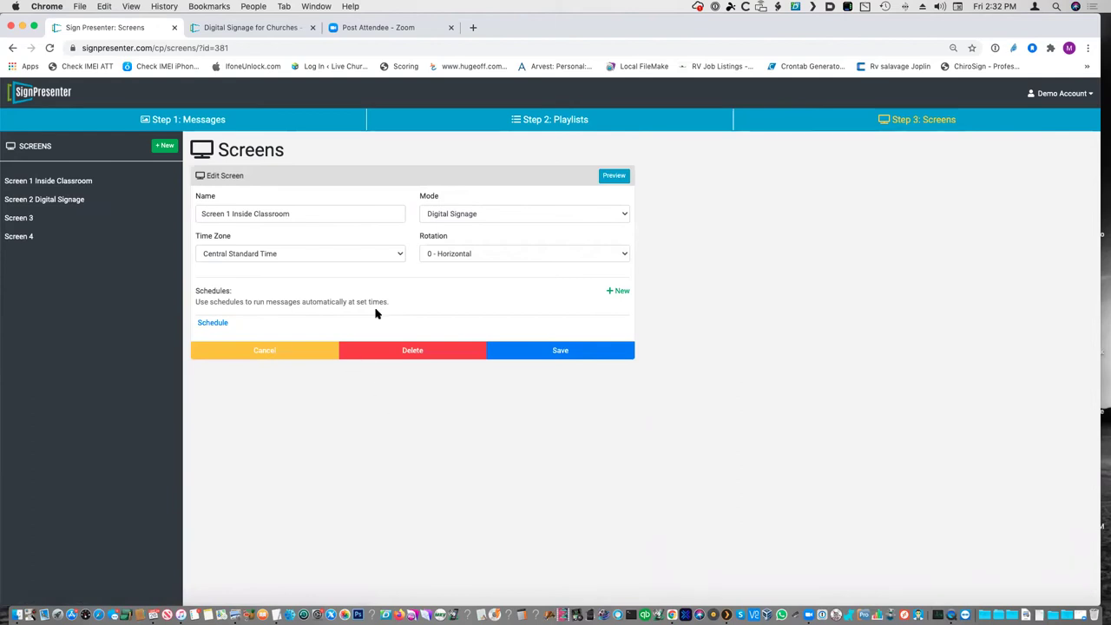
- Show Screen 1 Inside Classroom's all-day, every-day schedule and its What's Playing list
{"action": "left_click", "coordinate": [213, 322]}
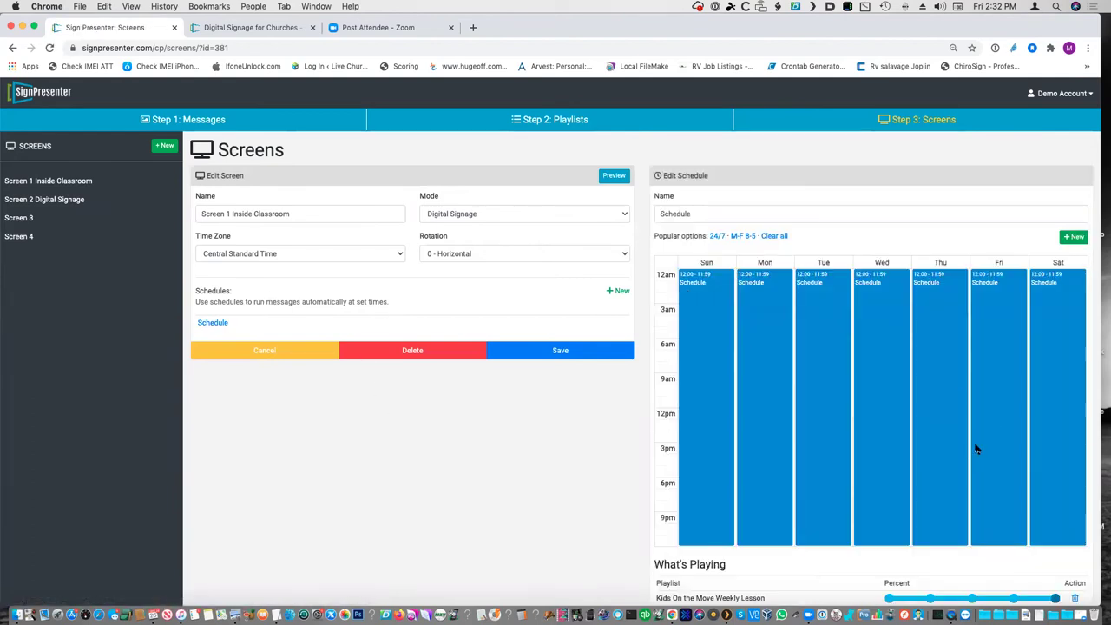
{"action": "scroll", "coordinate": [972, 453], "scroll_direction": "down", "scroll_amount": 3}
{"action": "scroll", "coordinate": [972, 453], "scroll_direction": "up", "scroll_amount": 3}
- Add feed preview Top Songs to Screen 3's playlists, then return to Screen 1 Inside Classroom
{"action": "left_click", "coordinate": [44, 205]}
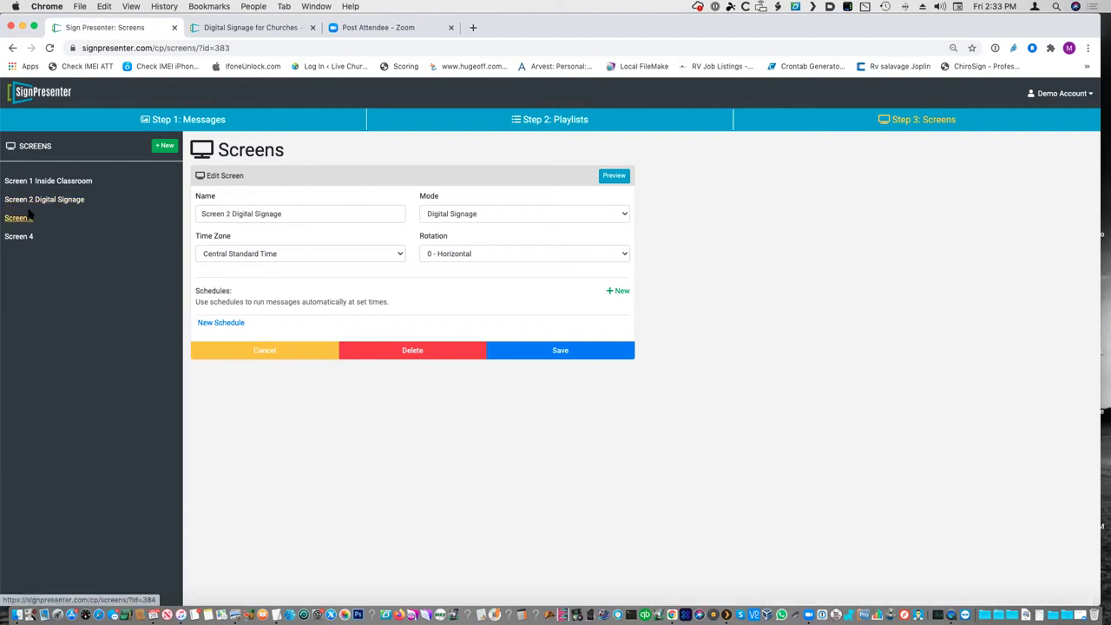
{"action": "left_click", "coordinate": [19, 218]}
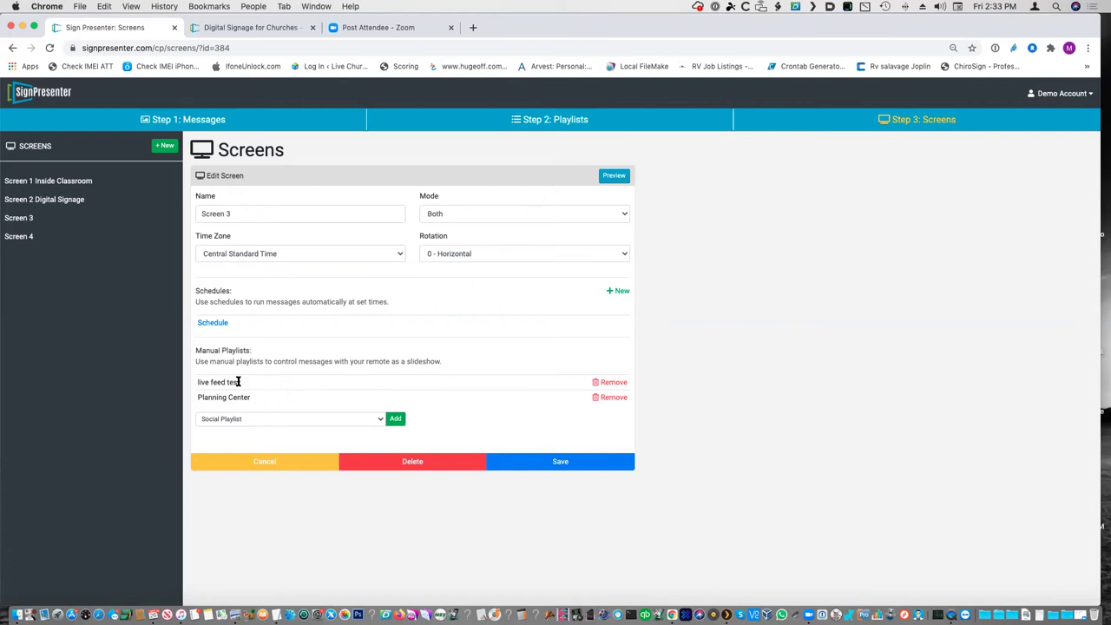
{"action": "left_click", "coordinate": [361, 418]}
{"action": "left_click", "coordinate": [330, 456]}
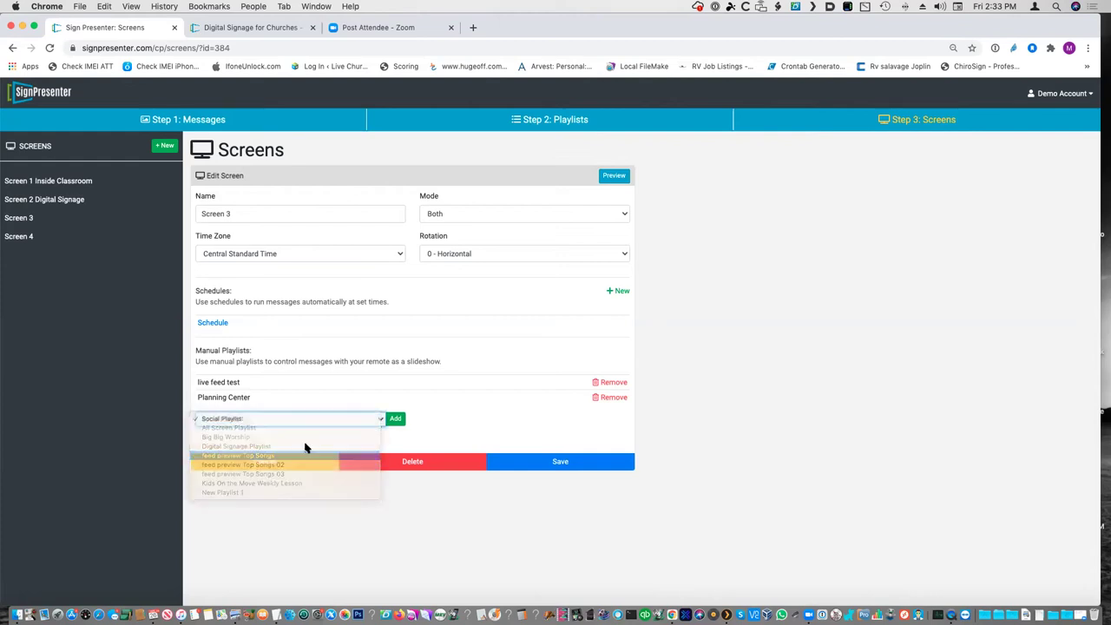
{"action": "left_click", "coordinate": [396, 420]}
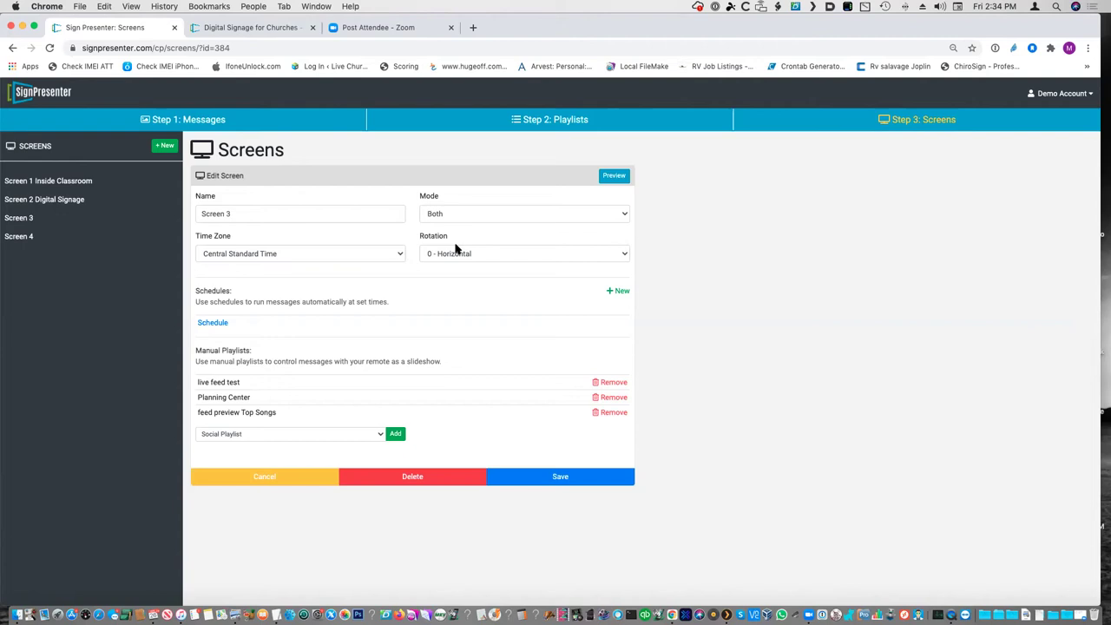
{"action": "left_click", "coordinate": [67, 187]}
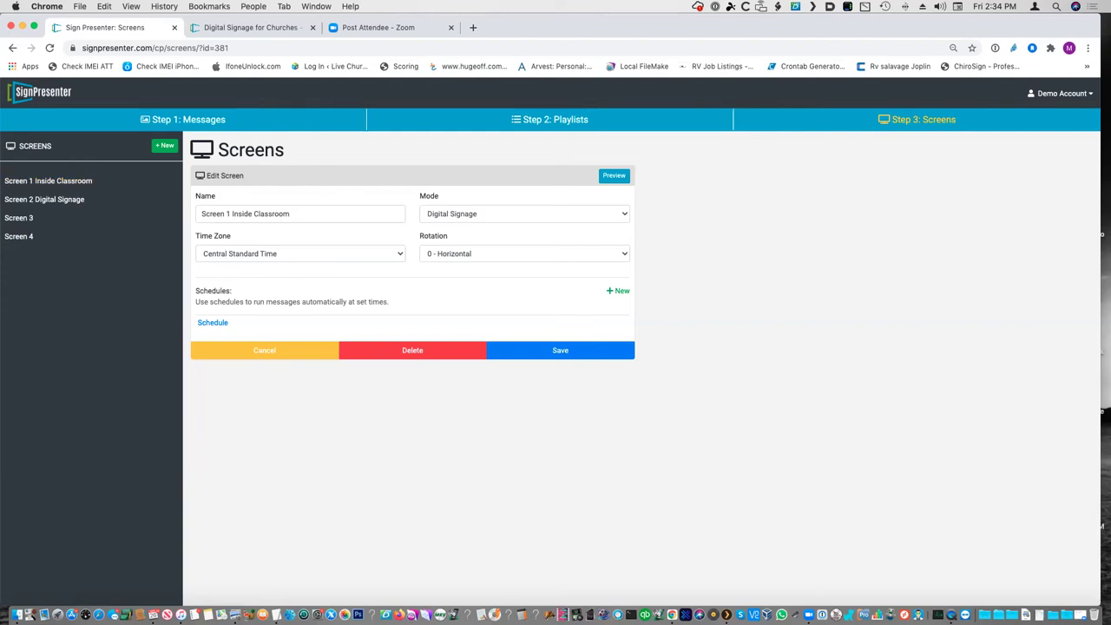
- Switch to the mirrored player output showing a countdown over a sky video
{"action": "key", "text": "super+Tab"}
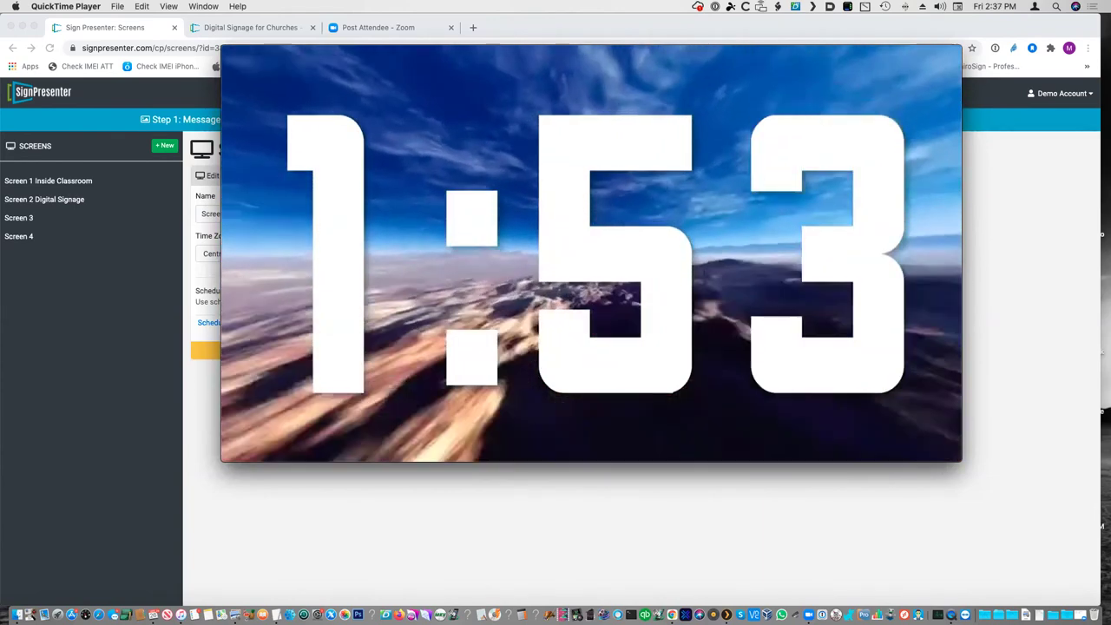
- From Select a Screen, choose Screen 4 and load it on the player
{"action": "key", "text": "Escape"}
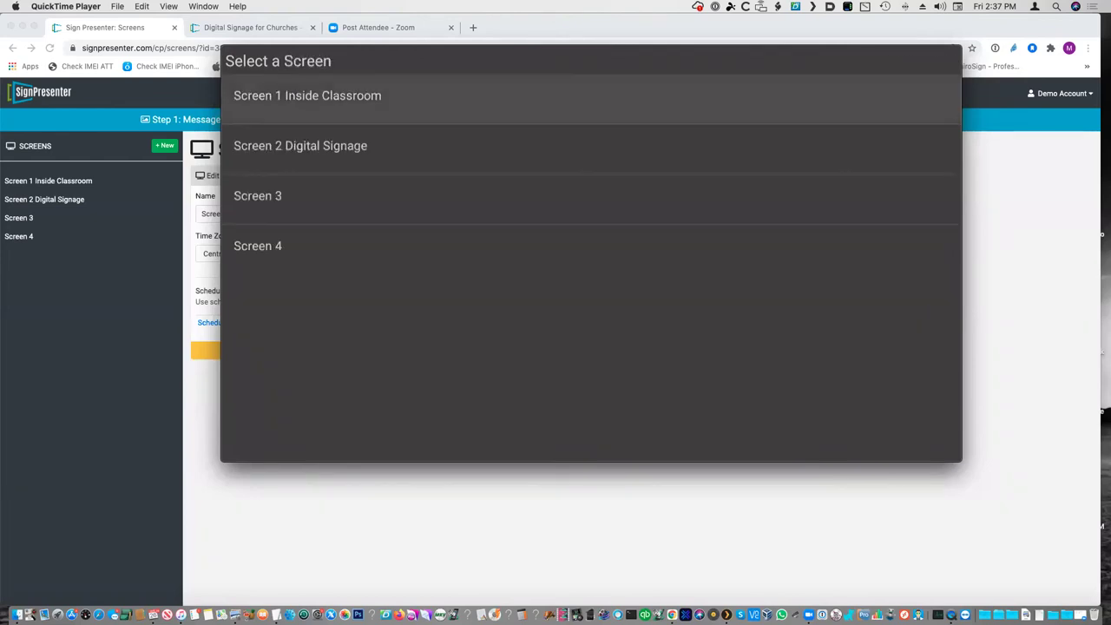
{"action": "left_click", "coordinate": [301, 146]}
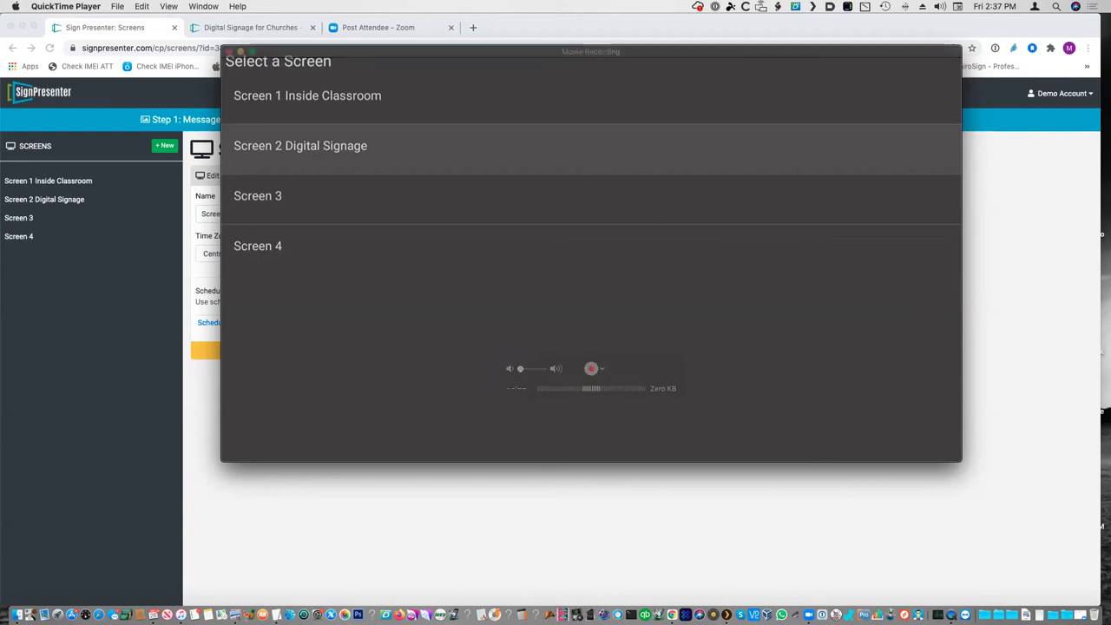
{"action": "key", "text": "Down"}
{"action": "key", "text": "Down"}
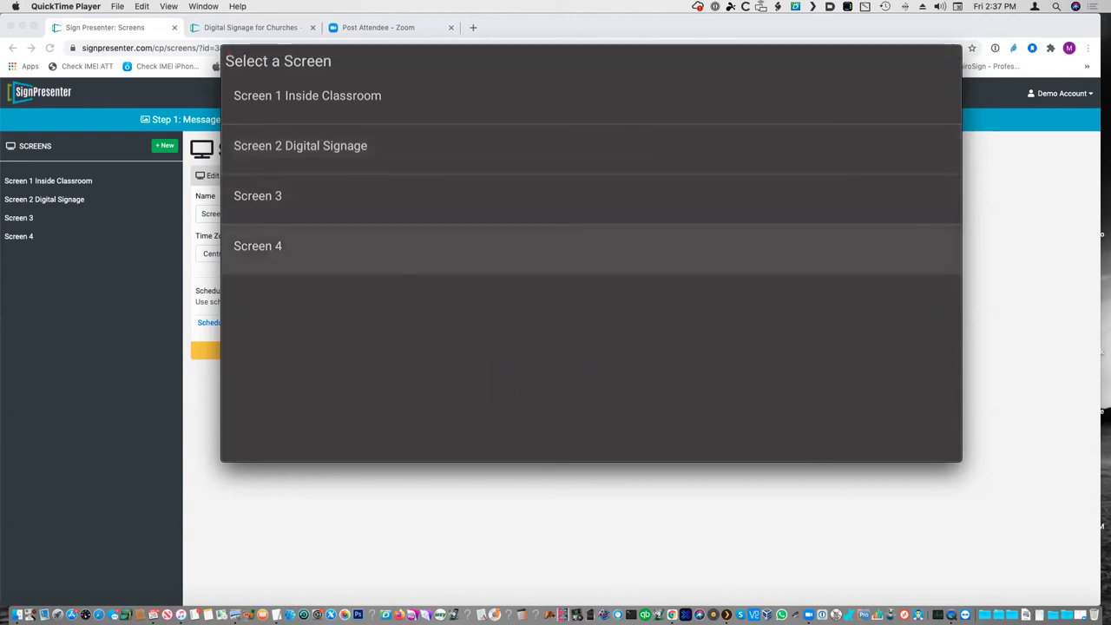
{"action": "key", "text": "Return"}
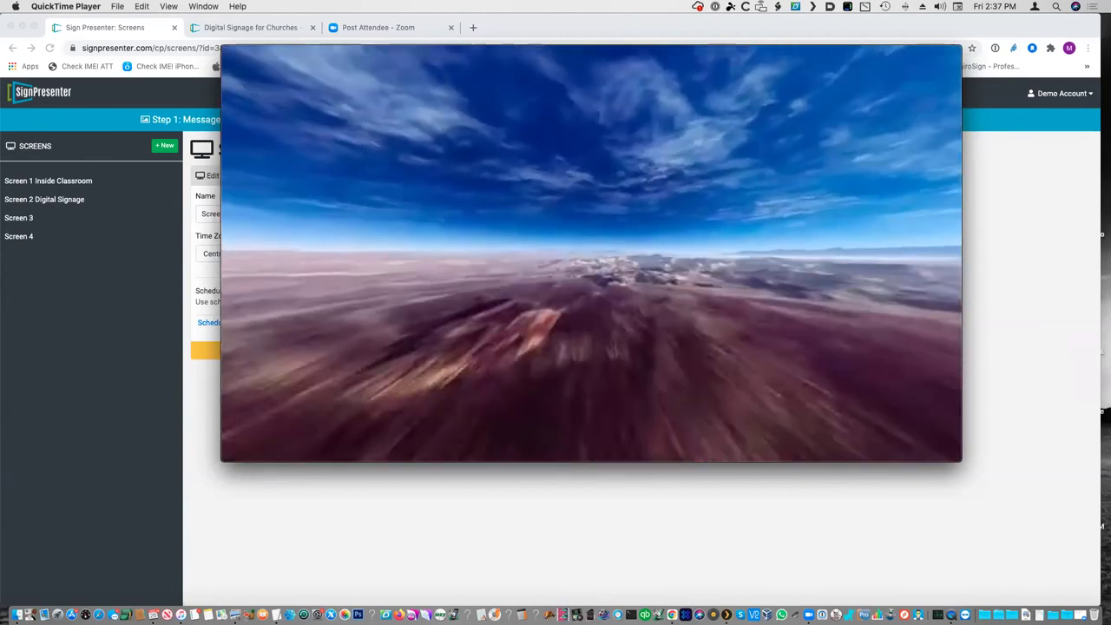
- Close QuickTime's Movie Recording window to return to Screen 1 Inside Classroom's Edit Screen form
{"action": "key", "text": "Escape"}
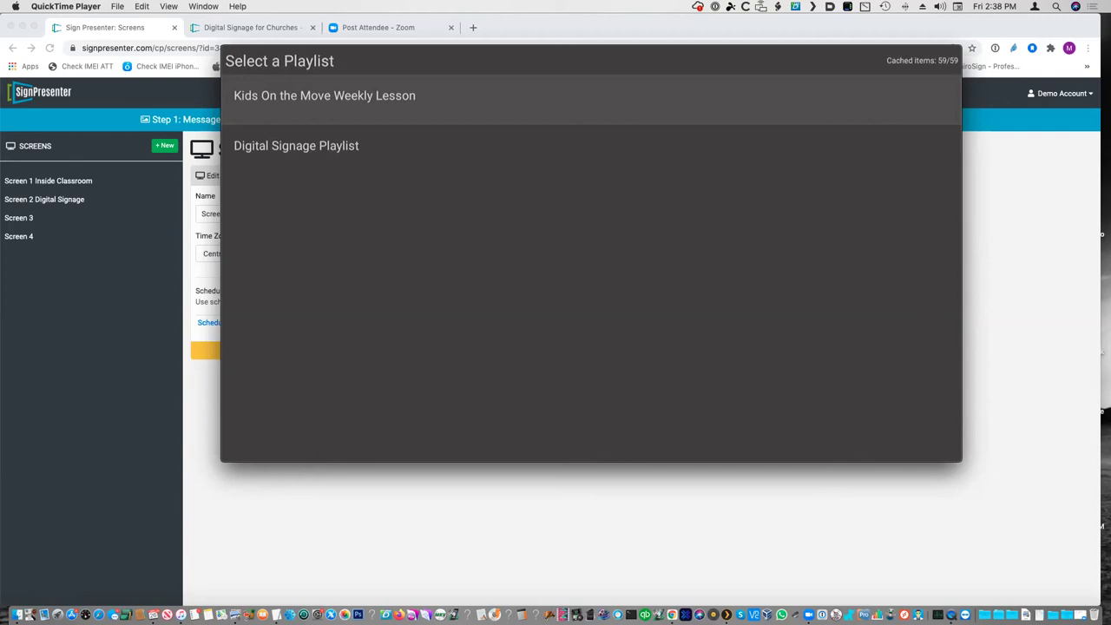
{"action": "mouse_move", "coordinate": [707, 99]}
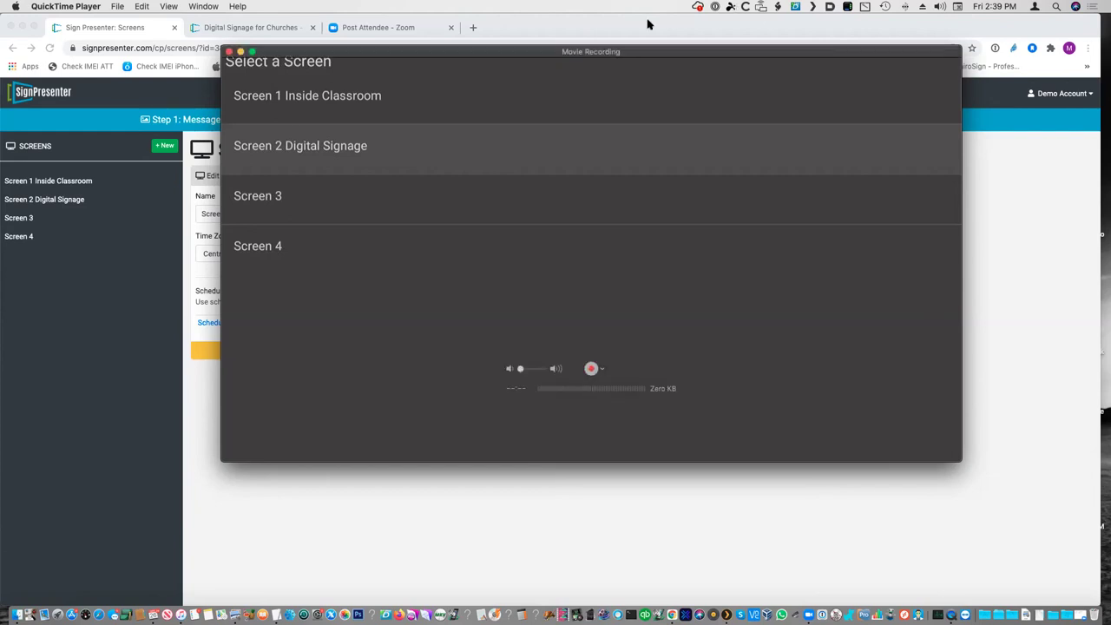
{"action": "left_click", "coordinate": [677, 27]}
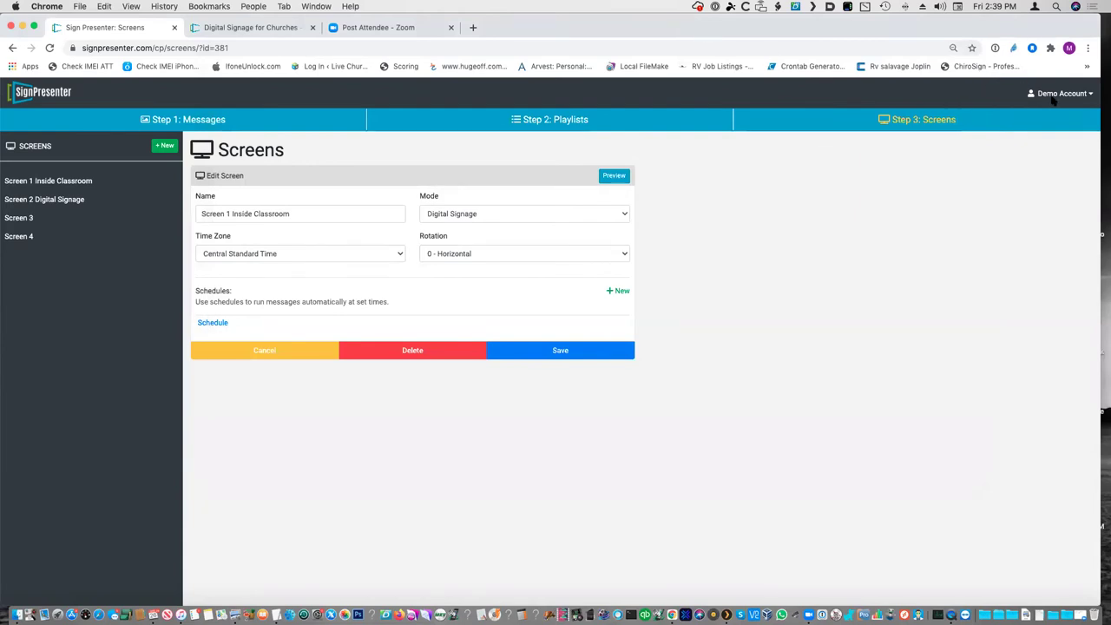
- Open Settings from the Demo Account menu to view account details, departments and user access
{"action": "mouse_move", "coordinate": [593, 19]}
{"action": "left_mouse_down"}
{"action": "mouse_move", "coordinate": [607, 3]}
{"action": "mouse_move", "coordinate": [618, 19]}
{"action": "mouse_move", "coordinate": [595, 18]}
{"action": "left_mouse_up"}
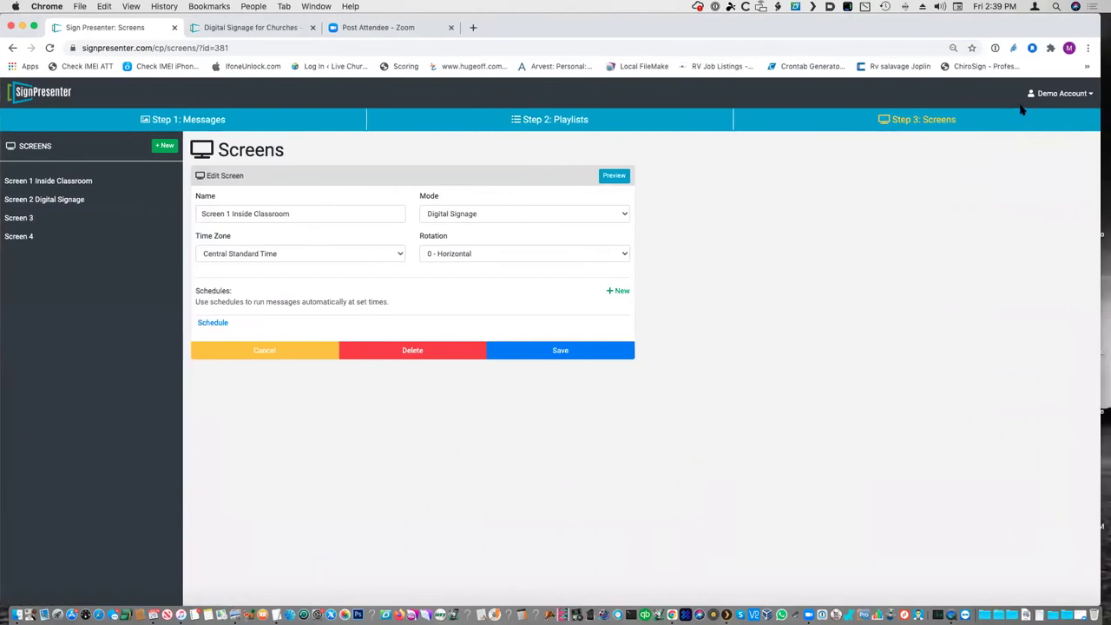
{"action": "left_click", "coordinate": [1072, 96]}
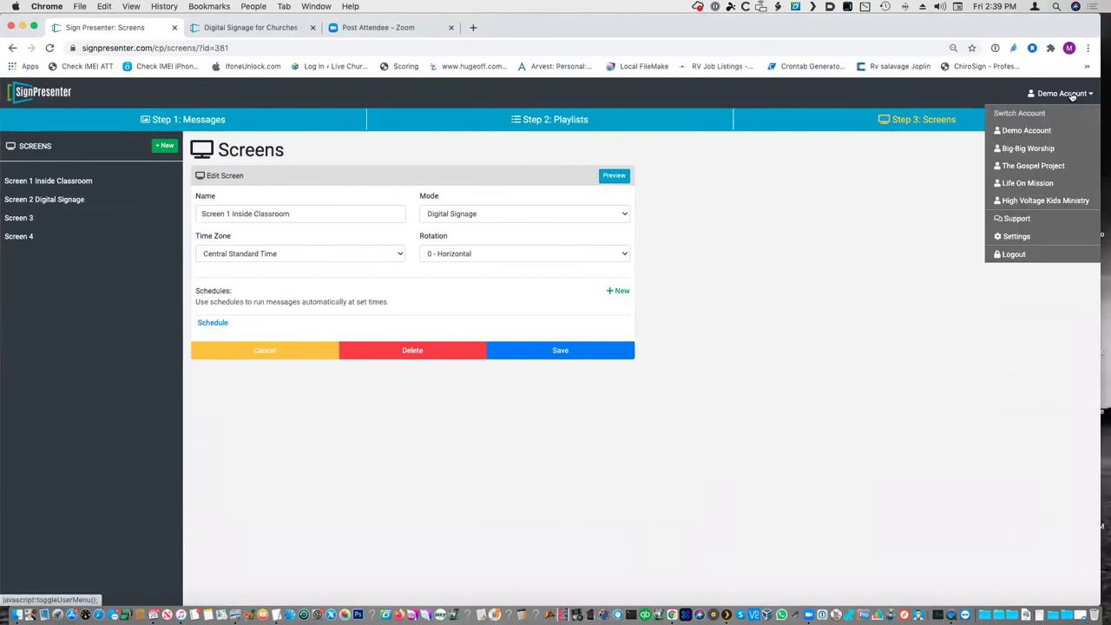
{"action": "left_click", "coordinate": [1016, 236]}
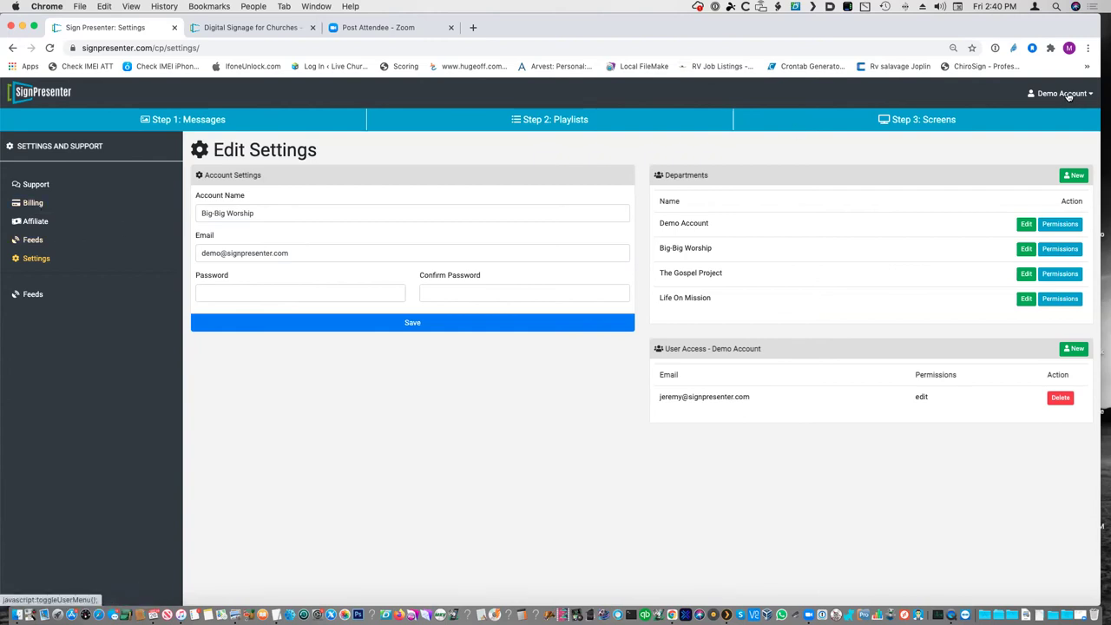
{"action": "left_click", "coordinate": [1068, 95]}
- Go to the Support page and read the 'Understanding the different screen modes' thread
{"action": "left_click", "coordinate": [1040, 221]}
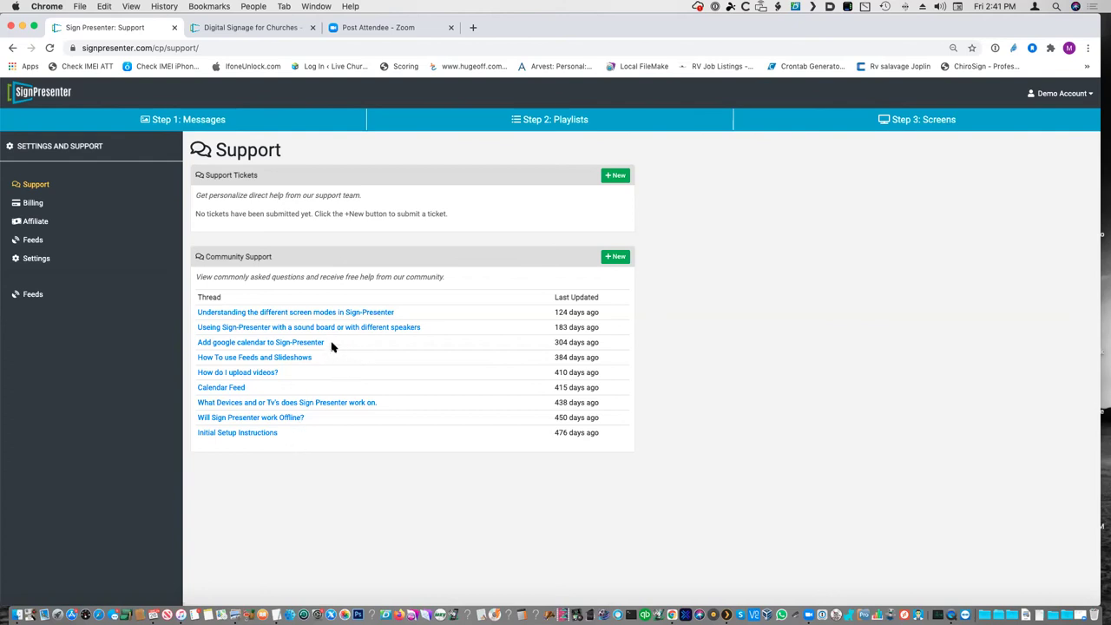
{"action": "left_click", "coordinate": [341, 314]}
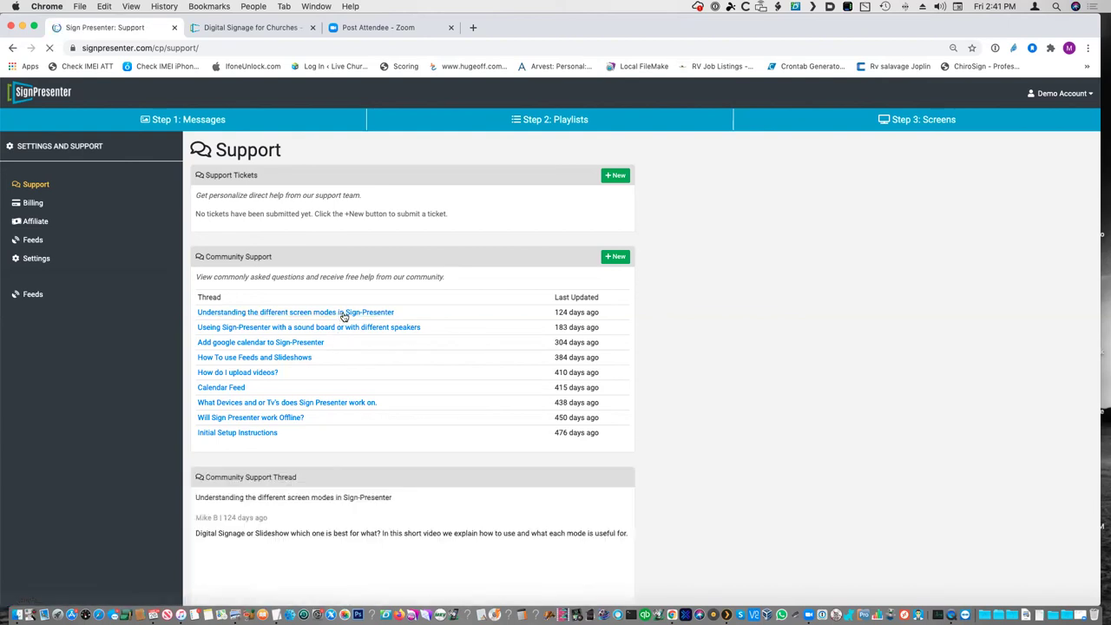
{"action": "scroll", "coordinate": [489, 501], "scroll_direction": "down", "scroll_amount": 3}
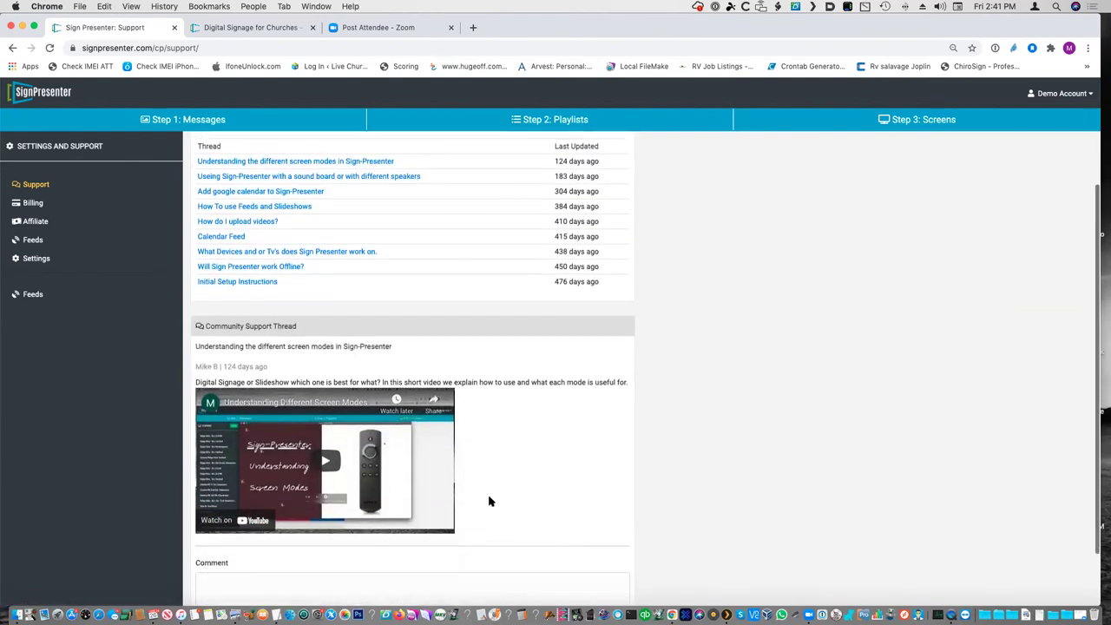
- Read the 'Using Sign-Presenter with a sound board' community thread
{"action": "left_click", "coordinate": [357, 178]}
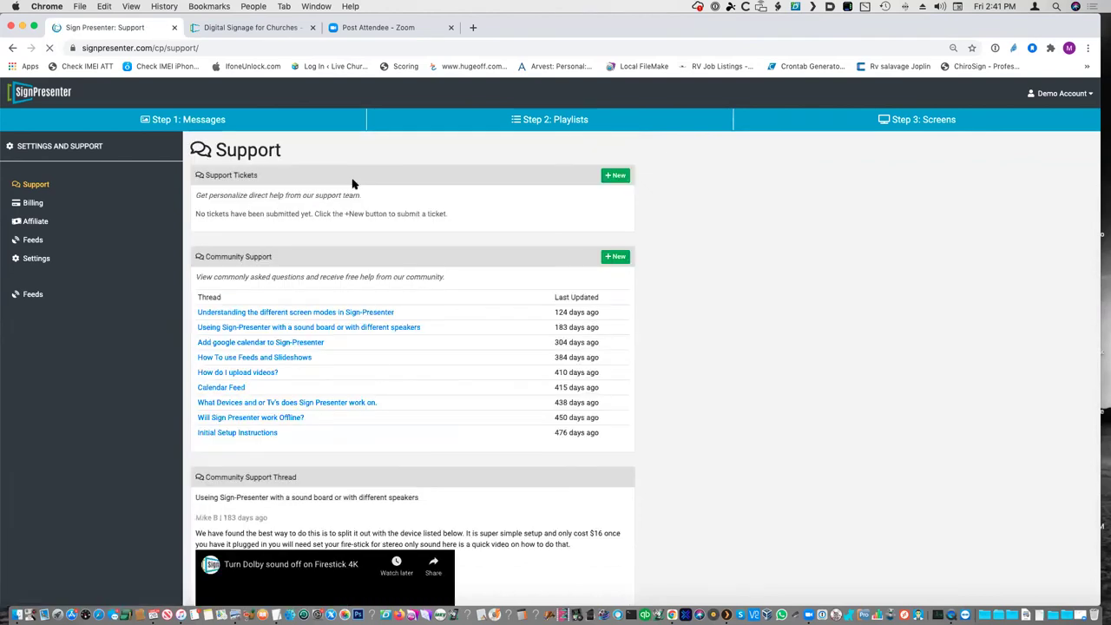
{"action": "scroll", "coordinate": [426, 454], "scroll_direction": "down", "scroll_amount": 3}
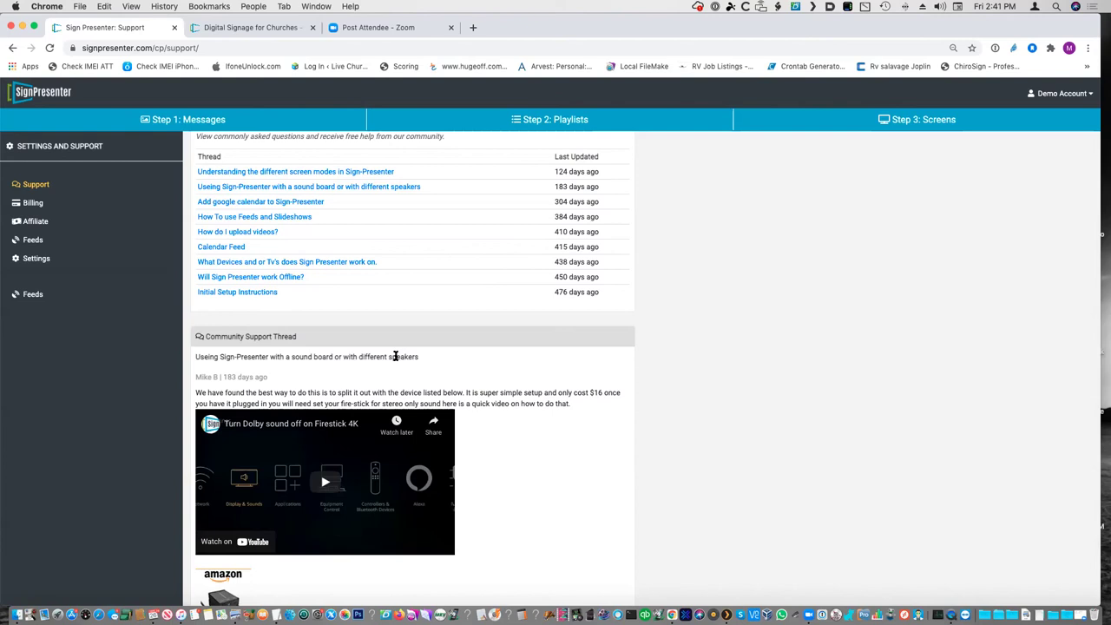
{"action": "scroll", "coordinate": [395, 356], "scroll_direction": "up", "scroll_amount": 3}
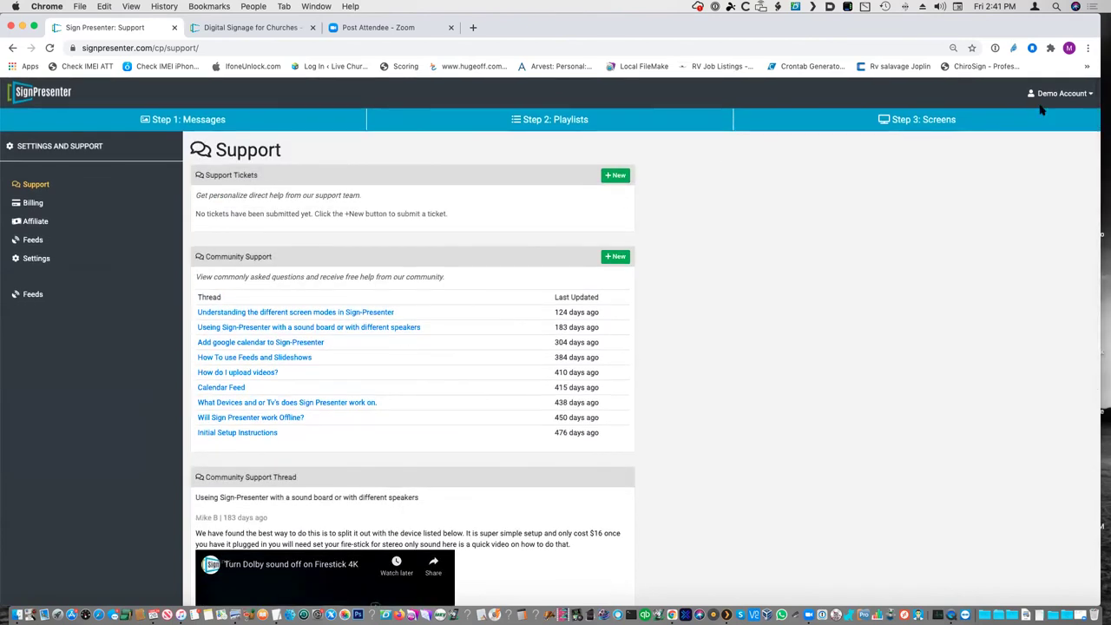
{"action": "left_click", "coordinate": [1055, 94]}
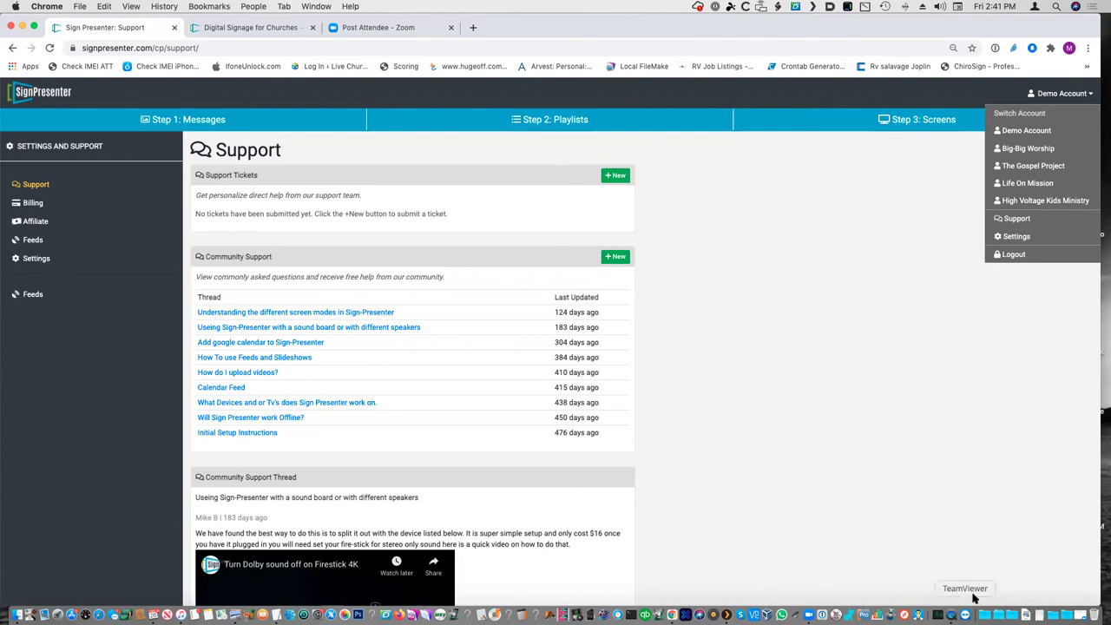
- Visit the SignPresenter homepage, then show the 'Digital Signage for Churches' tab
{"action": "left_click", "coordinate": [48, 97]}
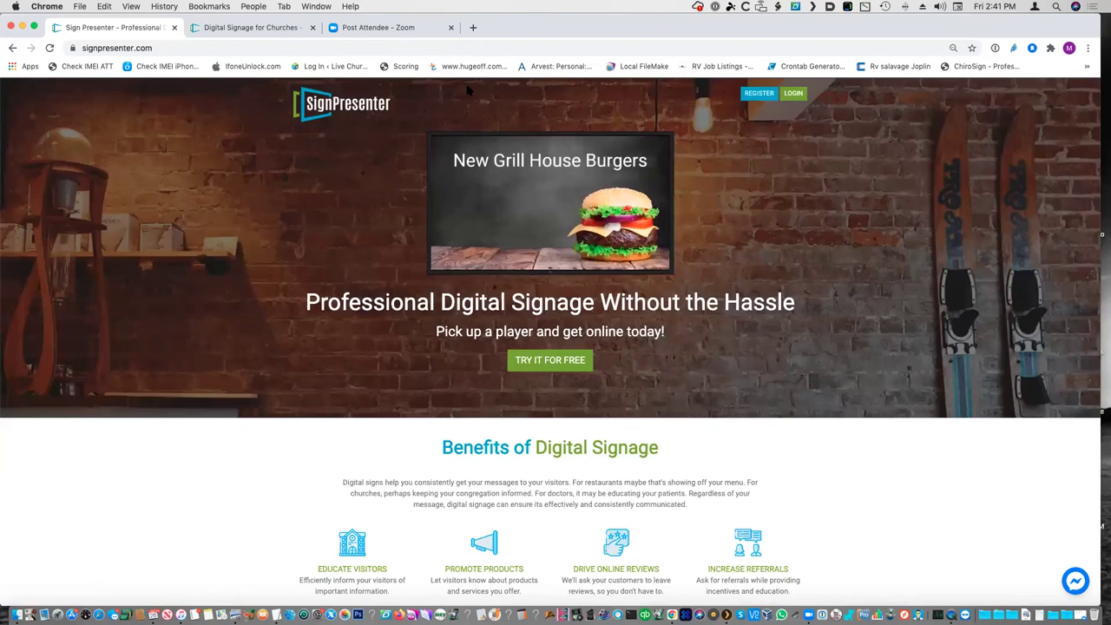
{"action": "key", "text": "ctrl+3"}
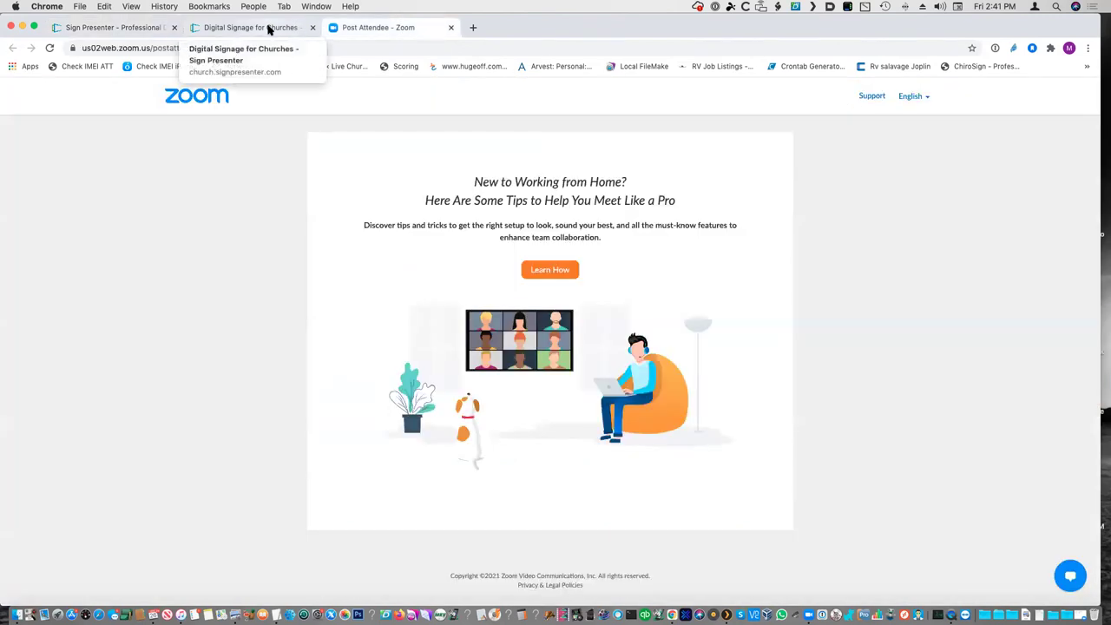
{"action": "left_click", "coordinate": [268, 27]}
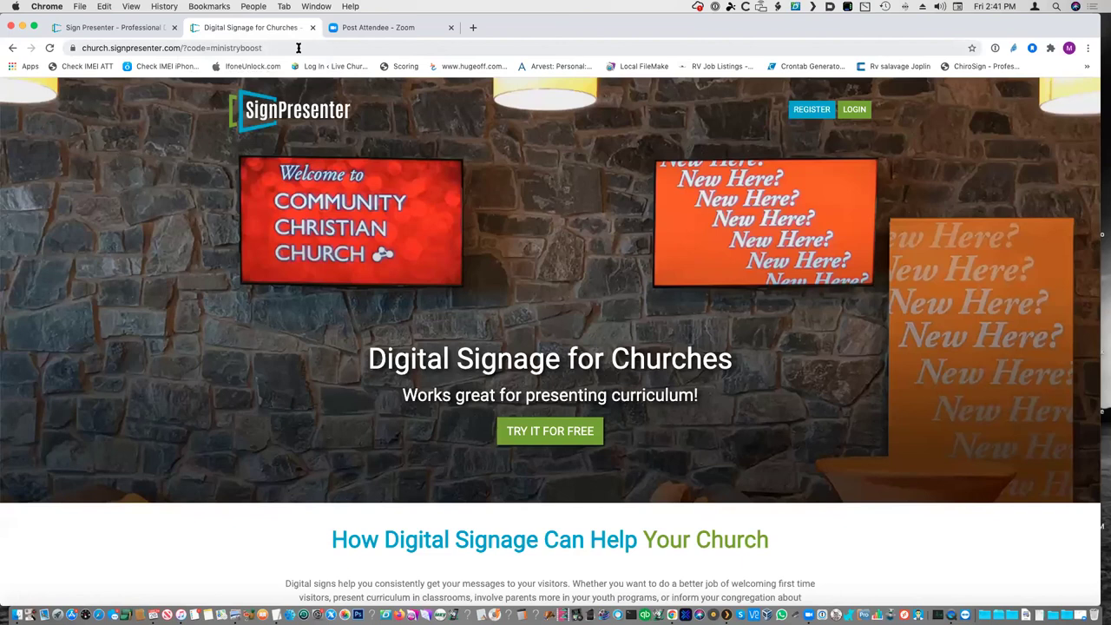